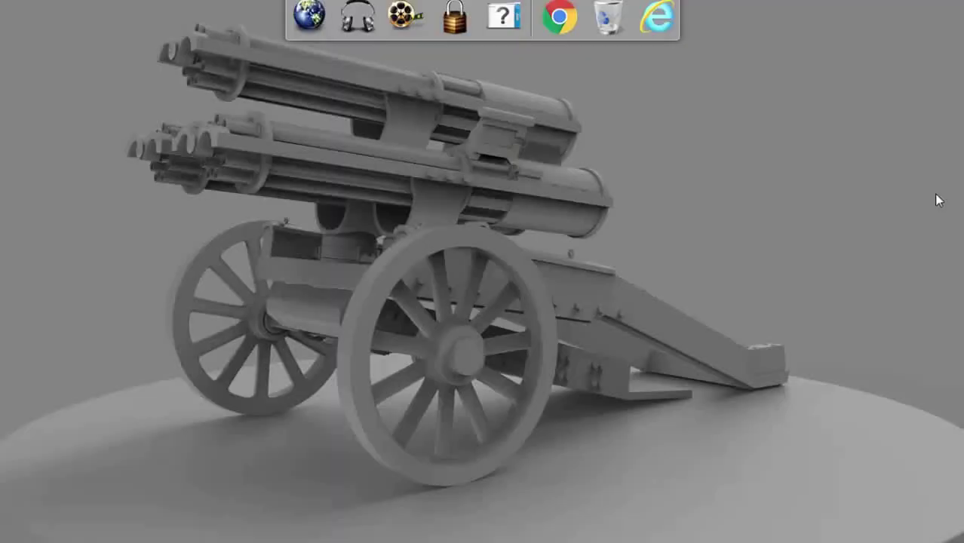
Launch the application from the Windows Start menu's program list to reach the Uzi reference scene
click(18, 530)
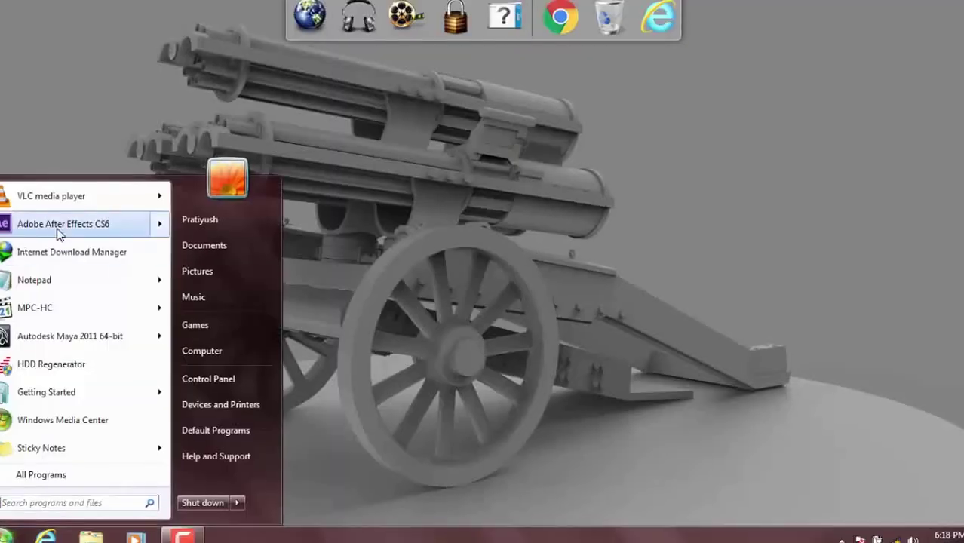
click(56, 174)
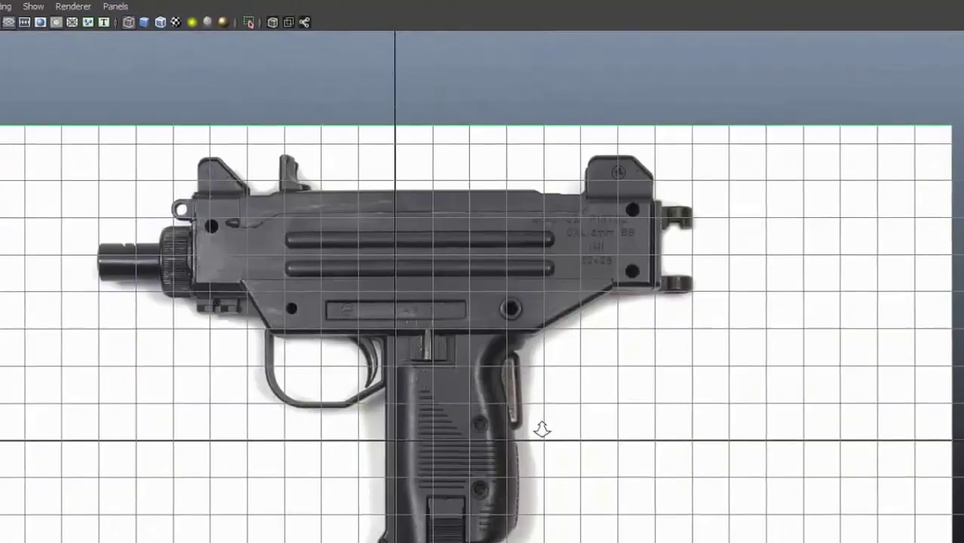
Create a polygon plane and stretch it into a long strip over the upper receiver
click(45, 4)
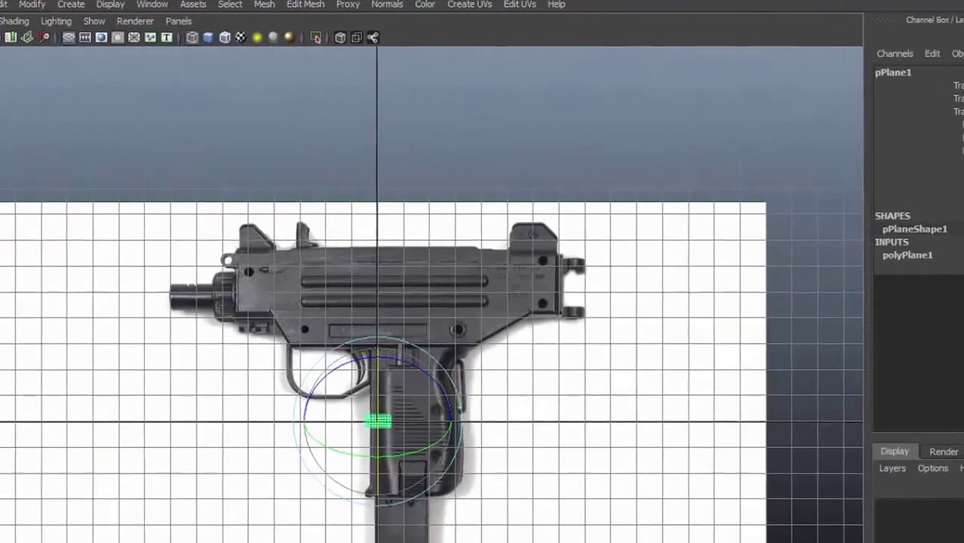
click(861, 249)
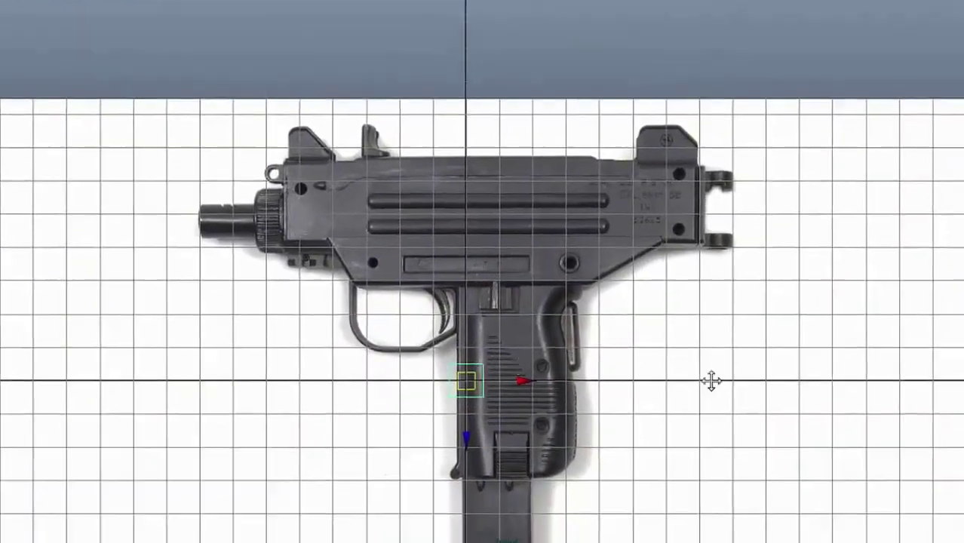
scroll(510, 229, up, 5)
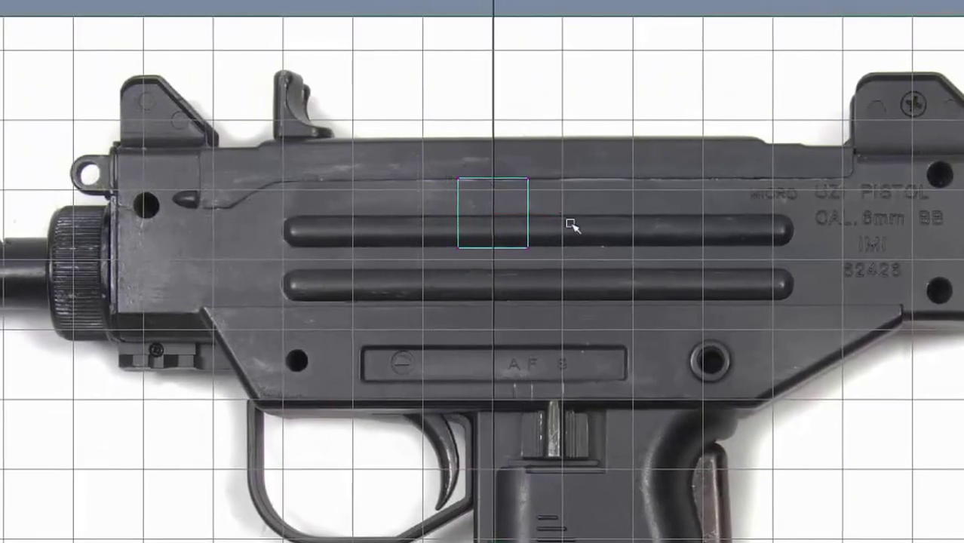
drag(468, 219, 333, 230)
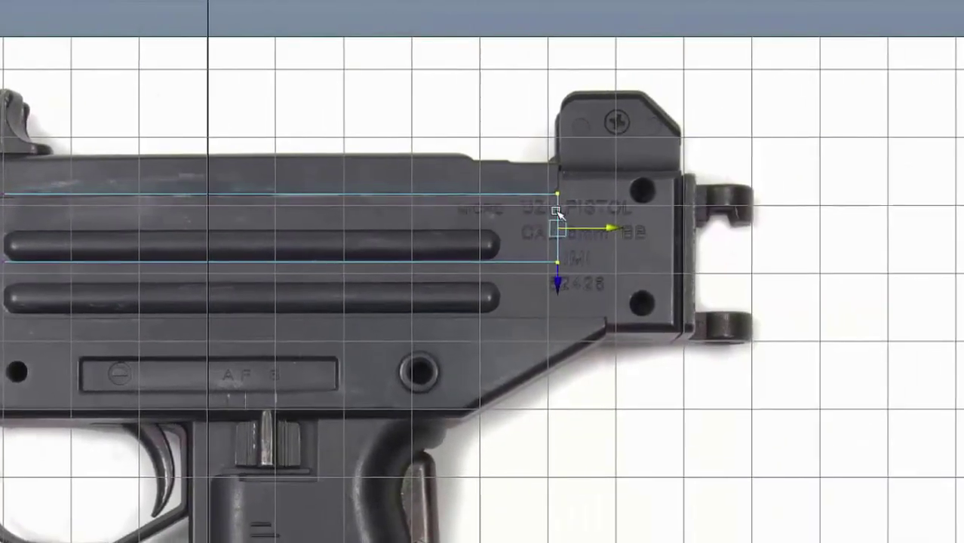
shift+right_click(607, 240)
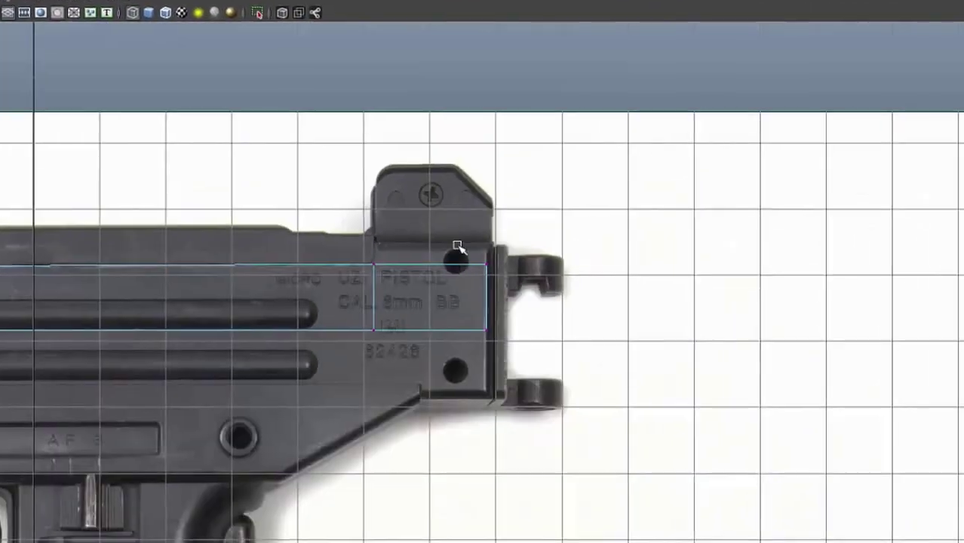
key(w)
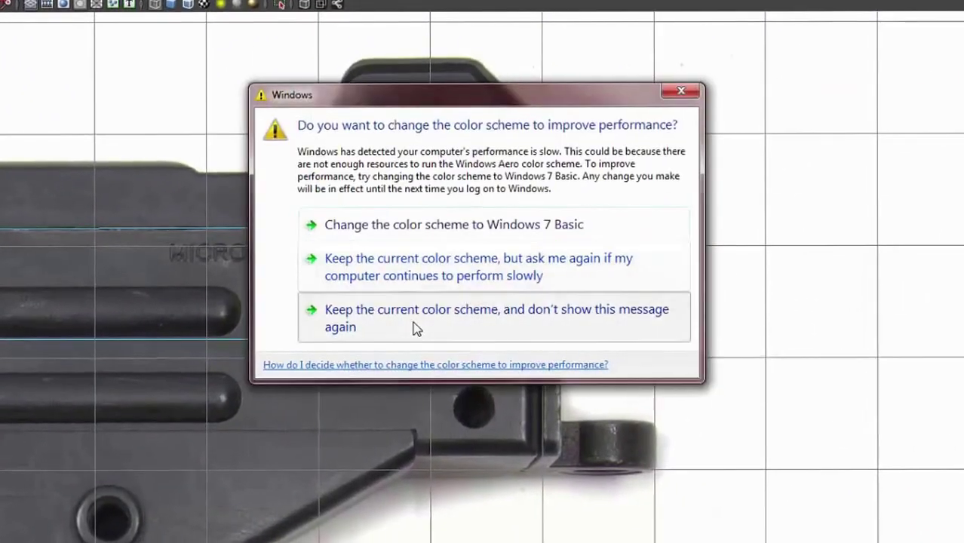
Extrude the strip's left edge forward past the receiver's front step
click(414, 328)
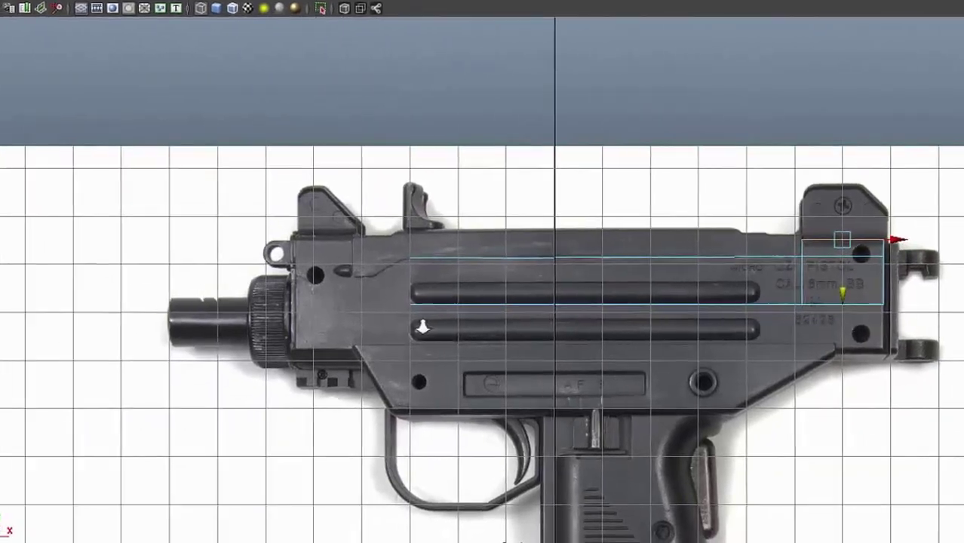
click(368, 285)
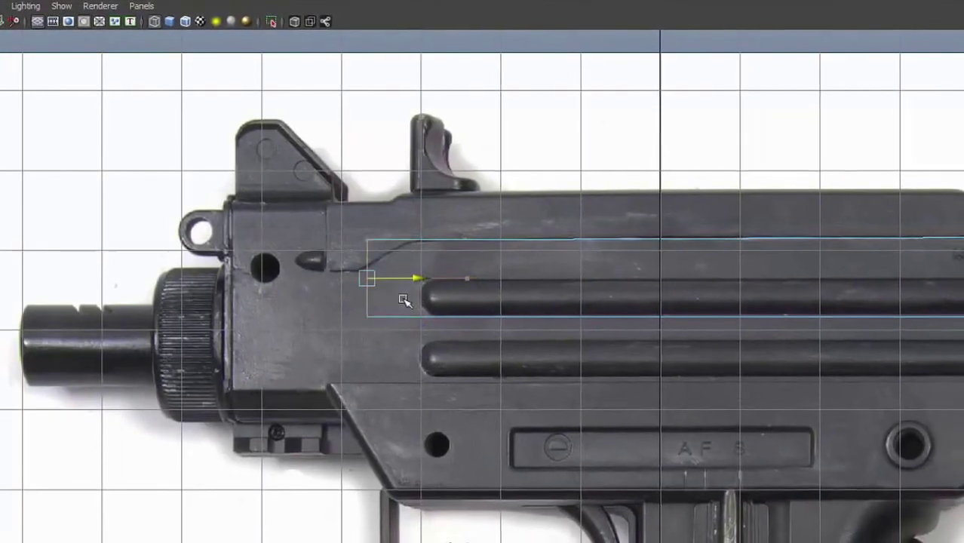
middle_drag(404, 300, 382, 315)
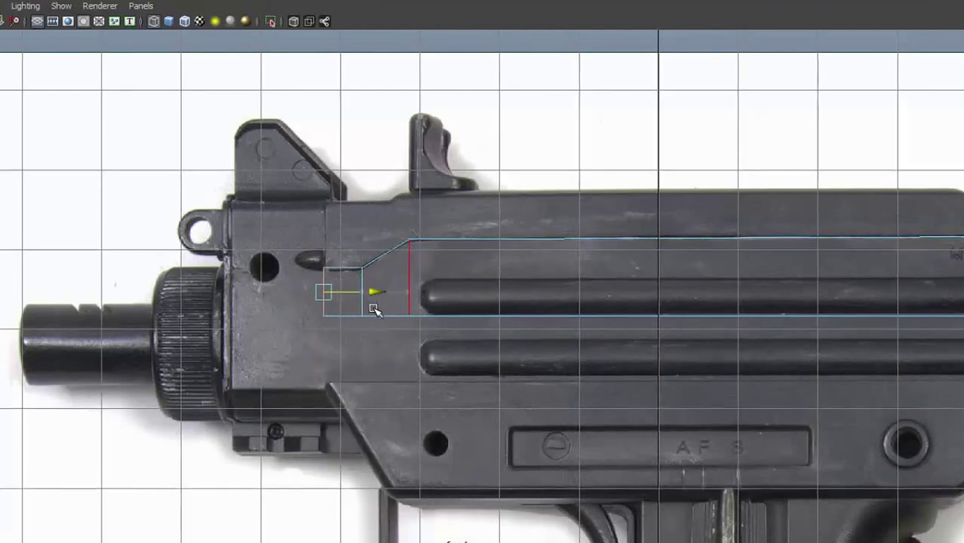
click(397, 324)
middle_drag(351, 294, 281, 308)
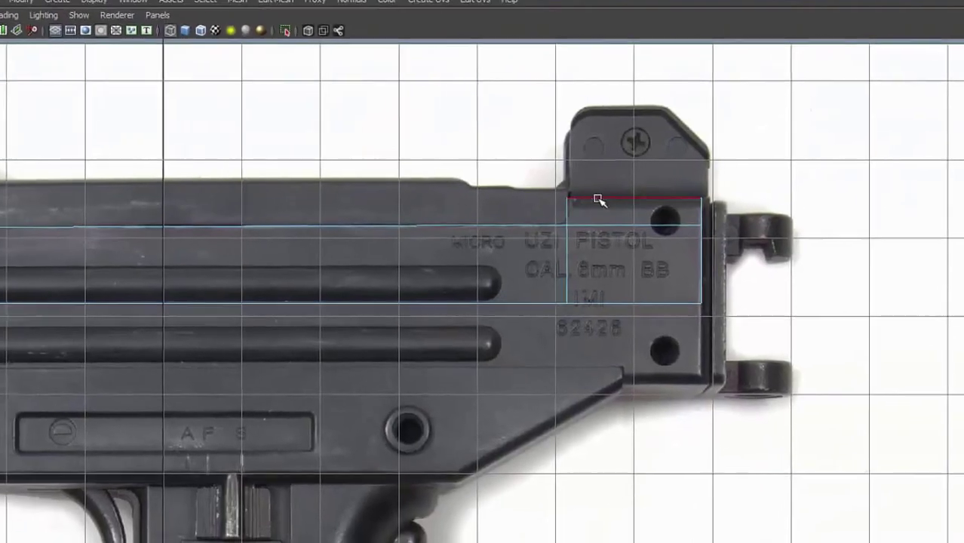
Select the strip's end and horizontal edges, then lower its bottom edge over the receiver
click(607, 272)
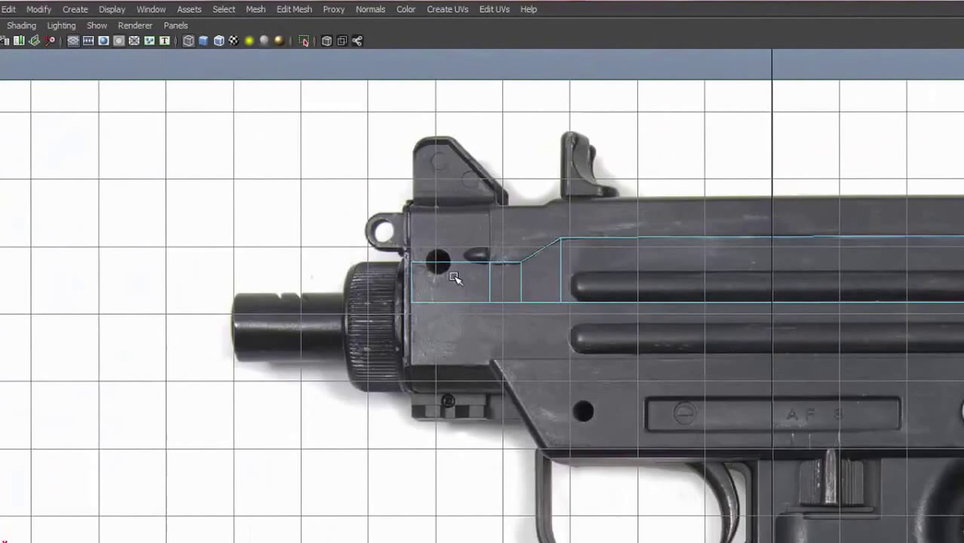
click(455, 256)
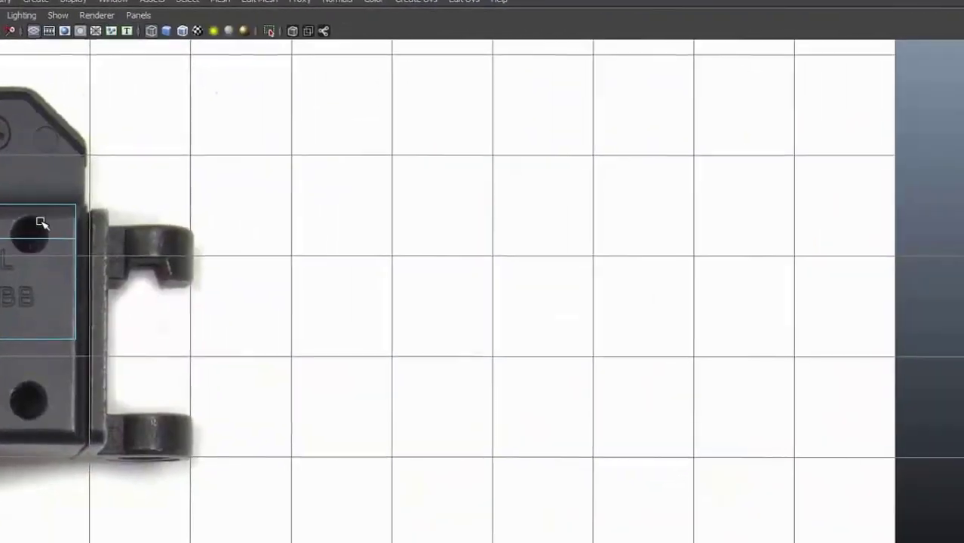
click(45, 226)
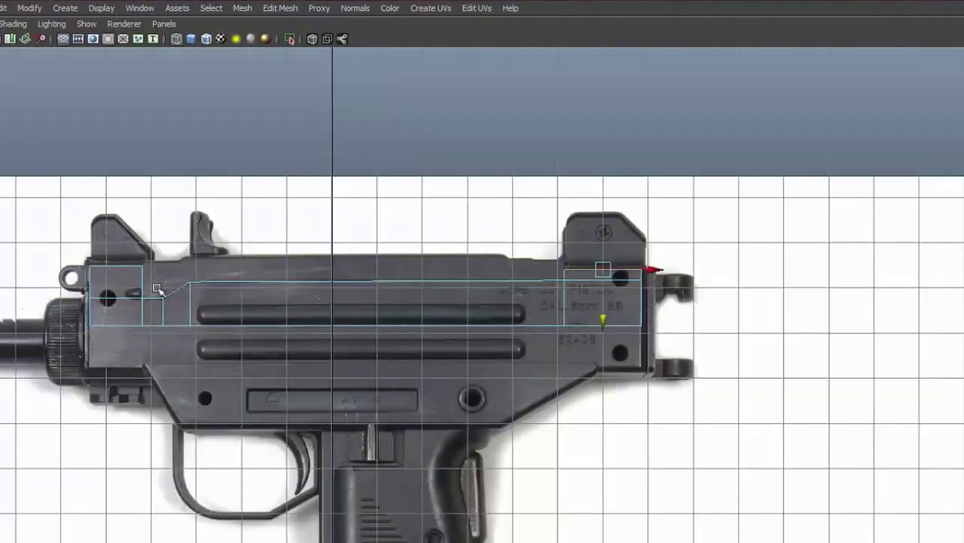
drag(22, 204, 705, 296)
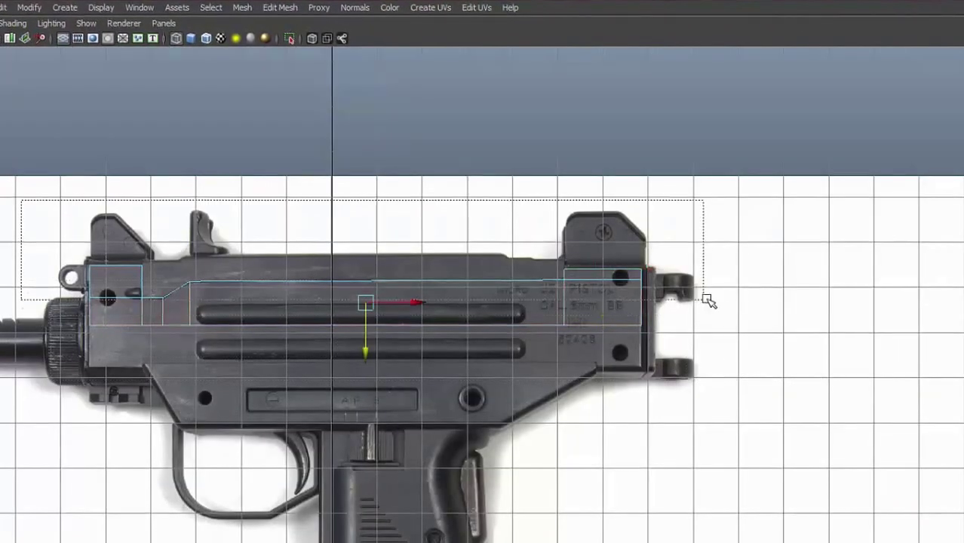
drag(366, 392, 373, 418)
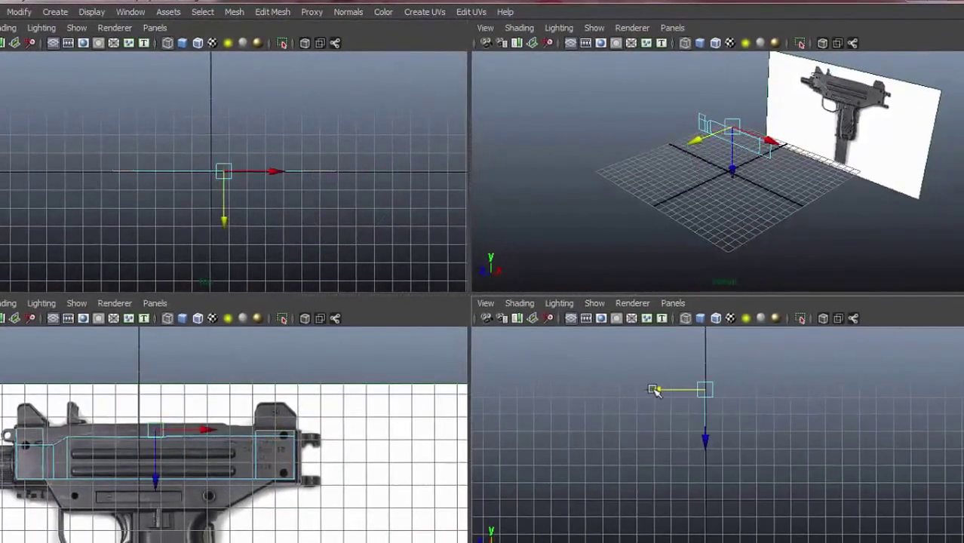
Select the vertices of the strip's end sections in the perspective view
mouse_move(679, 211)
alt+mouse_down()
mouse_move(740, 221)
mouse_move(705, 204)
mouse_move(648, 210)
alt+mouse_up()
scroll(667, 400, up, 3)
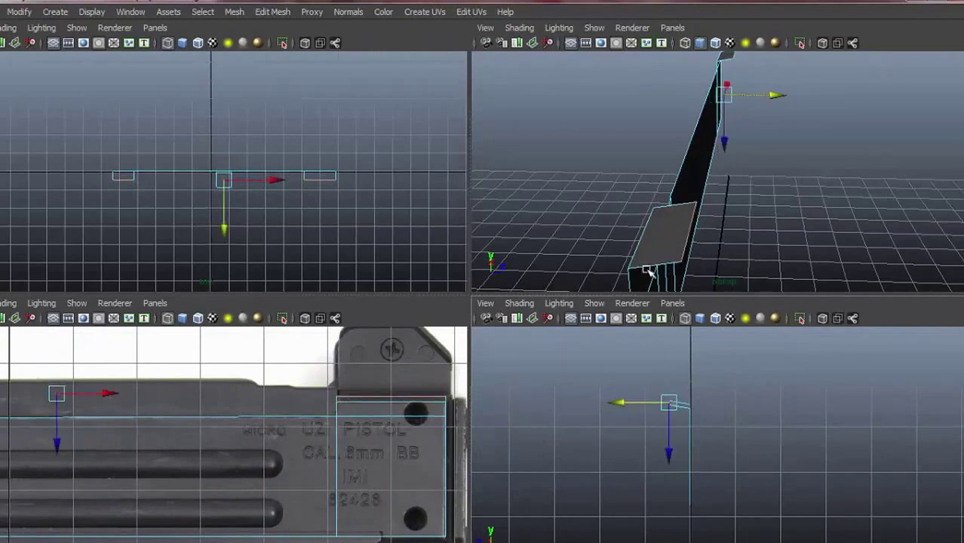
click(726, 61)
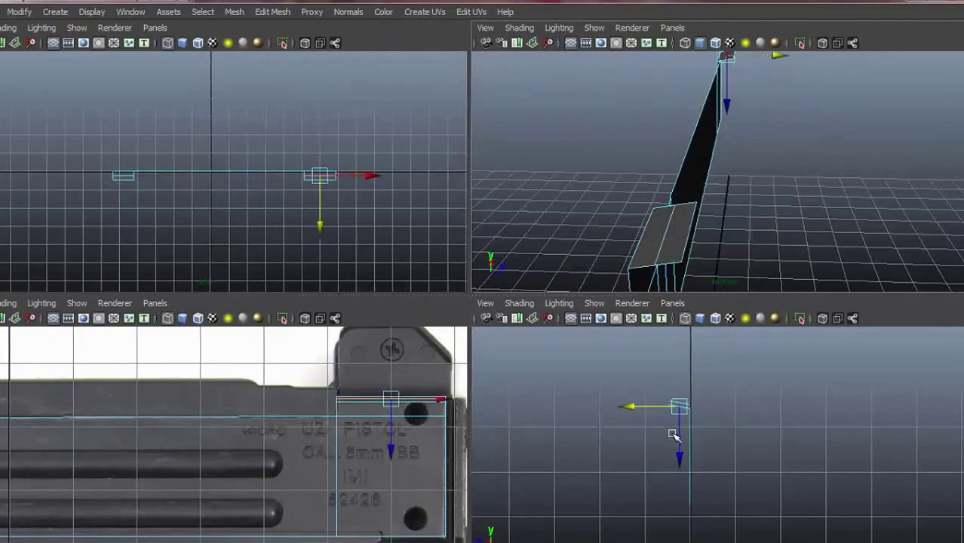
drag(577, 393, 603, 475)
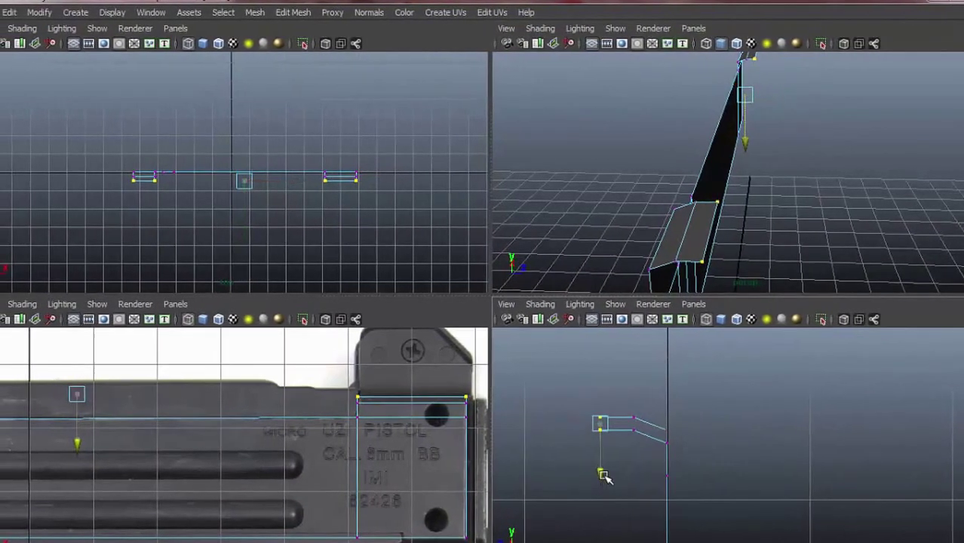
key(space)
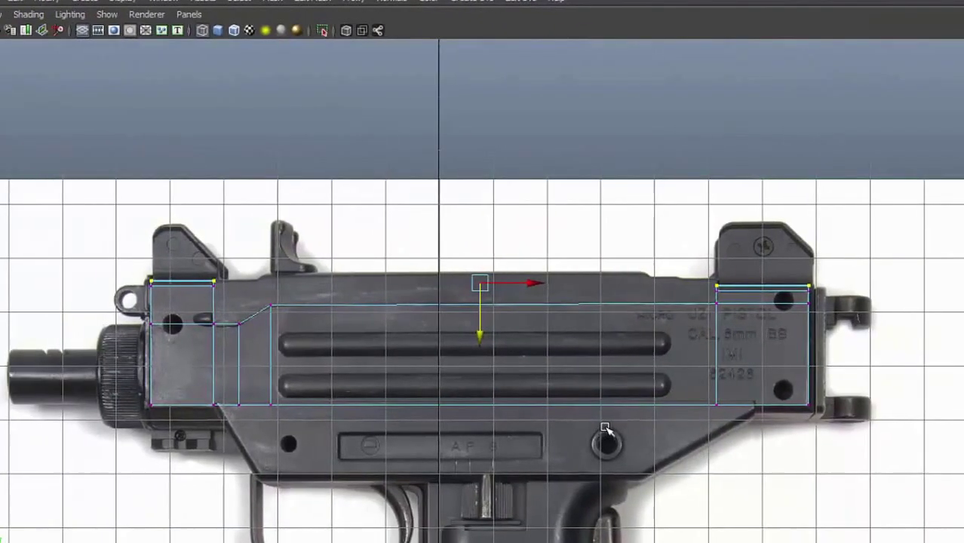
Move a lower vertex to angle the strip's bottom edge inward, then view the whole model
right_click(175, 403)
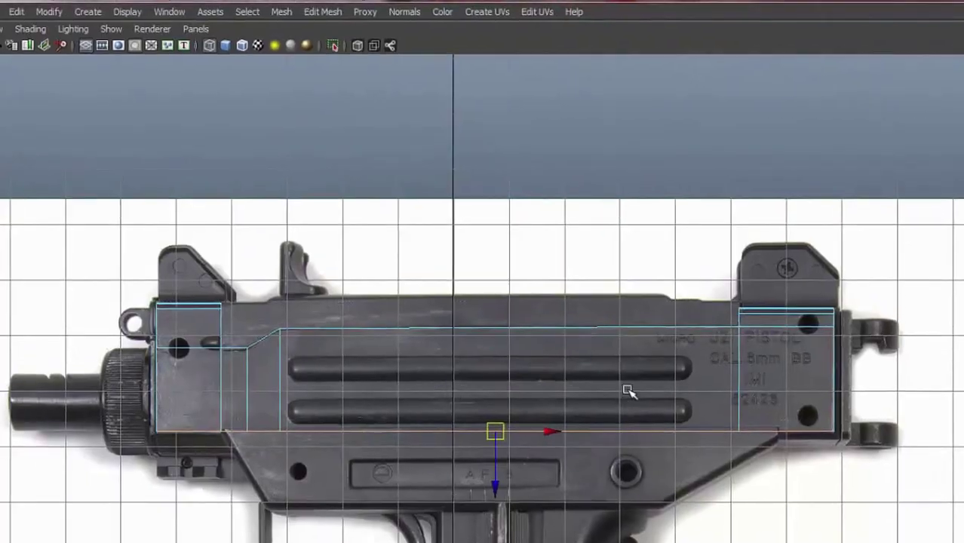
key(space)
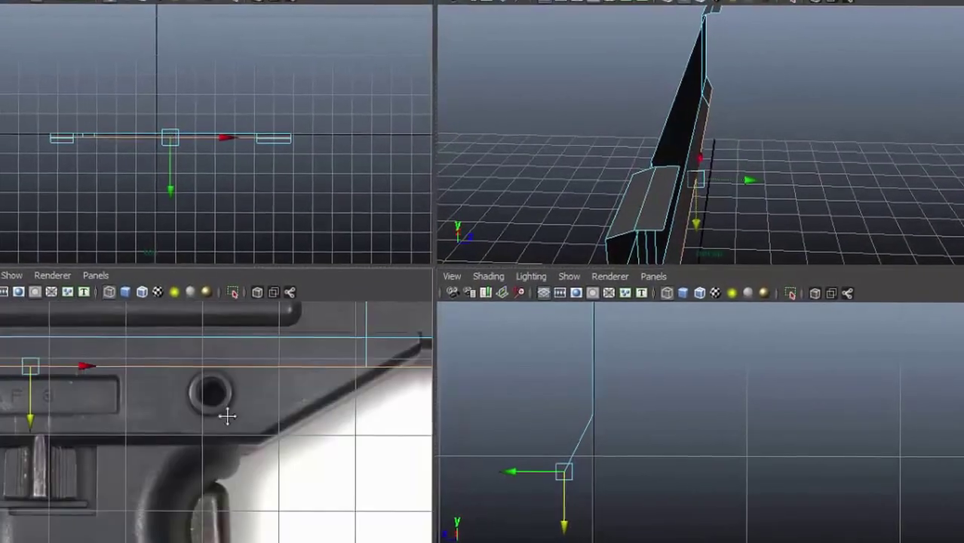
drag(572, 445, 557, 457)
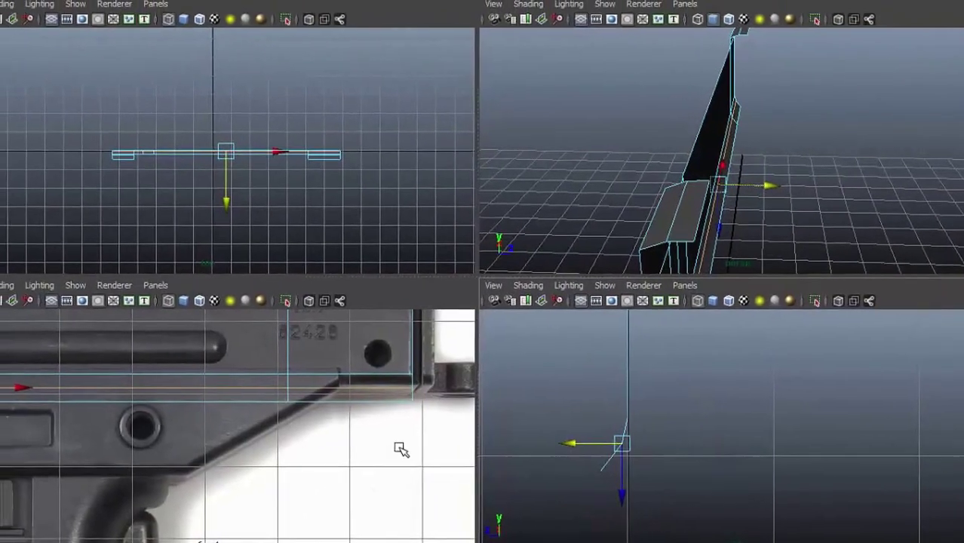
scroll(317, 453, down, 5)
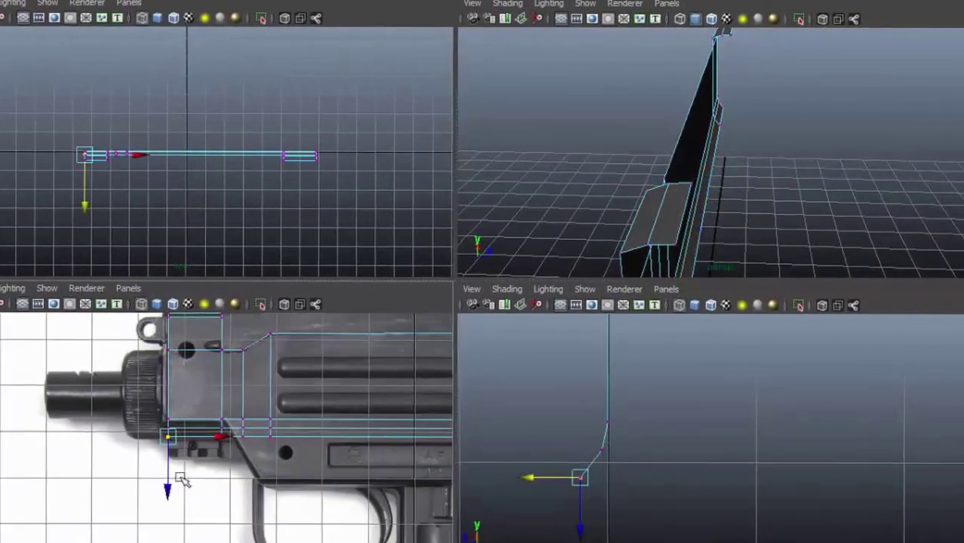
scroll(282, 466, up, 3)
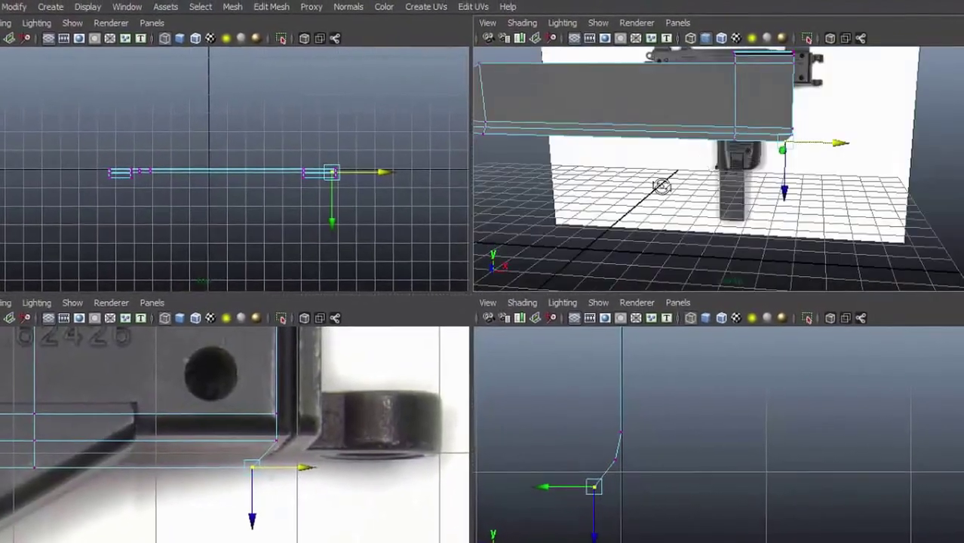
alt+drag(679, 166, 777, 188)
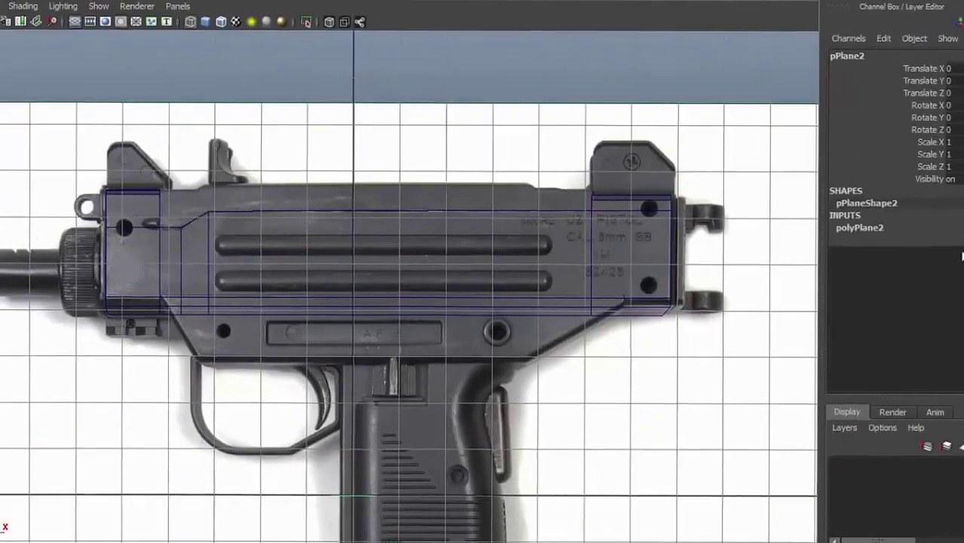
Add a second plane by the front hole and fit its top edge and corners to the front slope
click(860, 227)
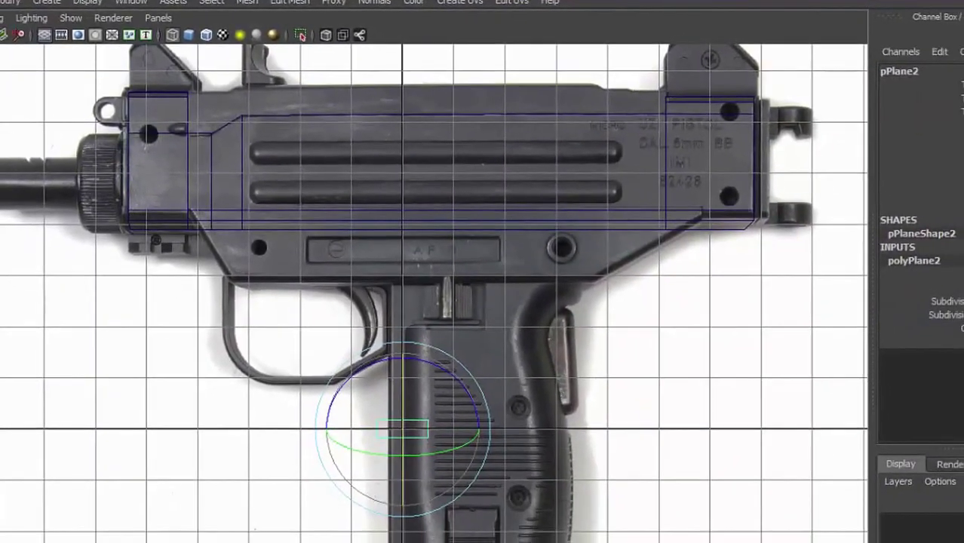
click(276, 246)
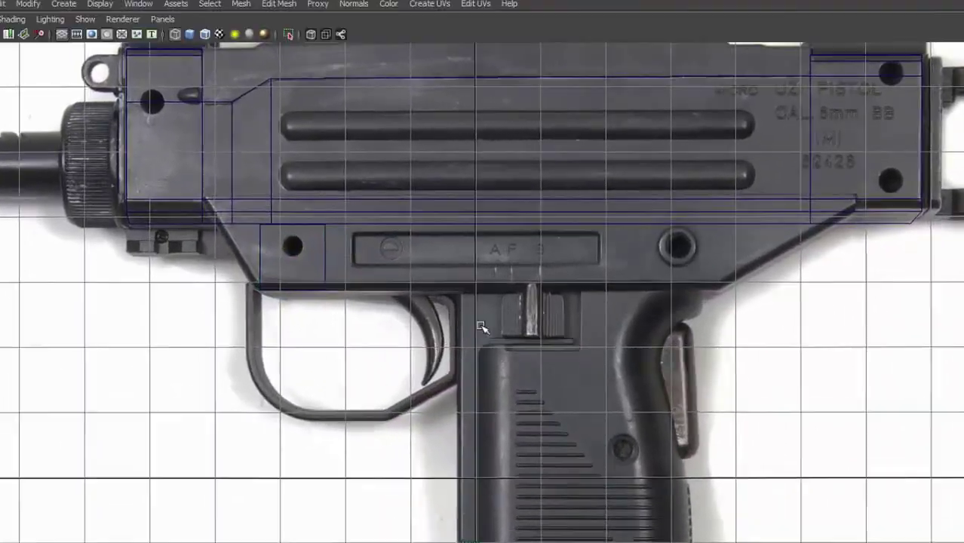
scroll(317, 294, up, 5)
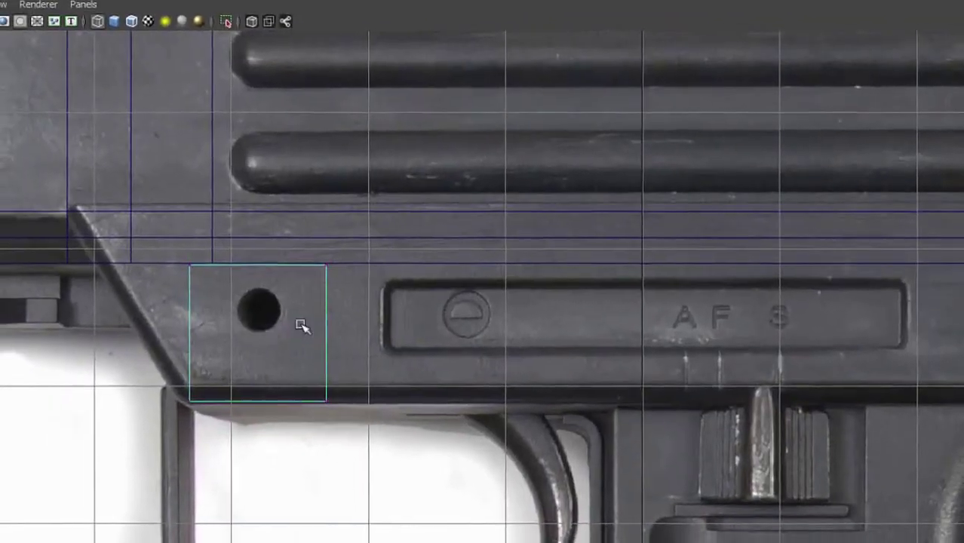
click(249, 271)
drag(249, 271, 249, 213)
click(178, 213)
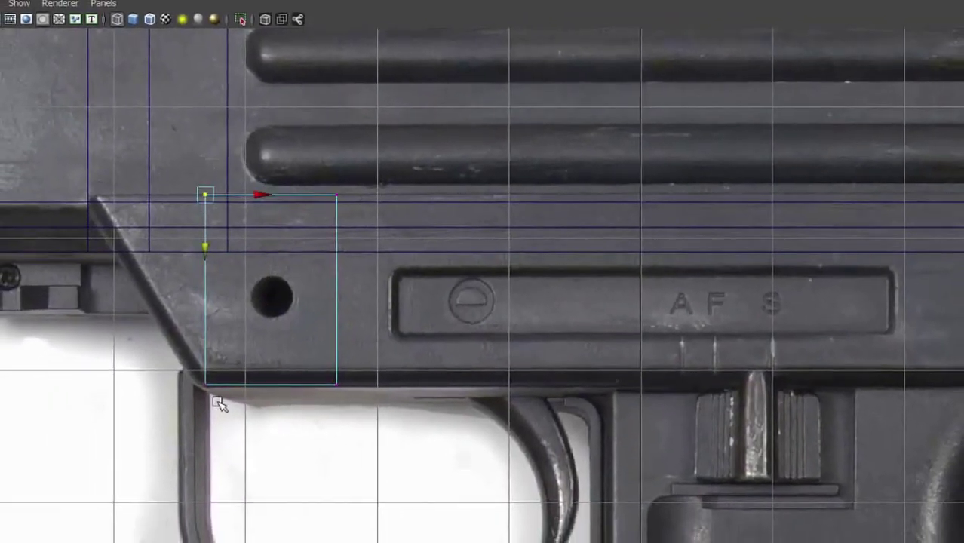
mouse_move(178, 213)
mouse_down()
mouse_move(120, 208)
mouse_move(105, 188)
mouse_up()
click(286, 377)
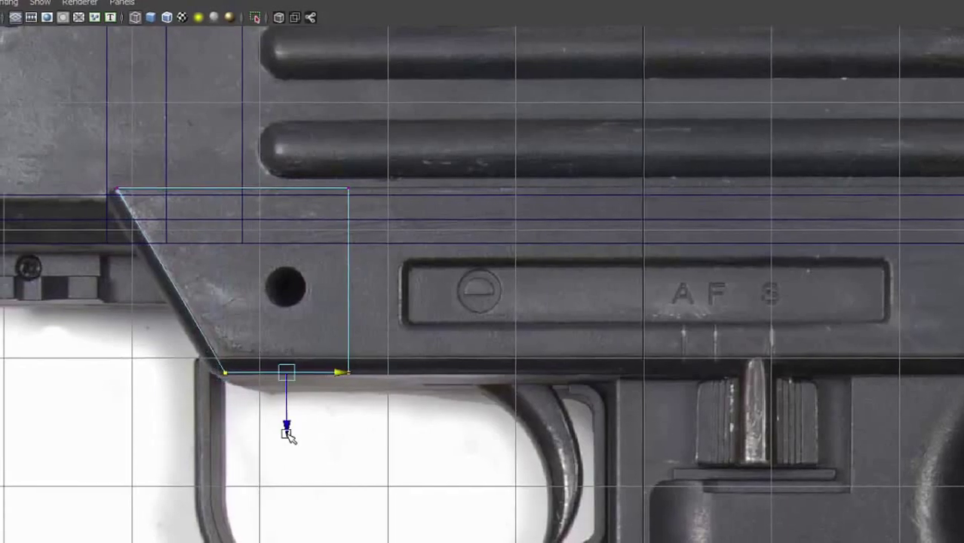
drag(286, 376, 262, 358)
Stretch the plane back to the rear hole and pull its top-right vertex to the slope corner
scroll(272, 358, down, 2)
click(387, 302)
scroll(453, 377, down, 3)
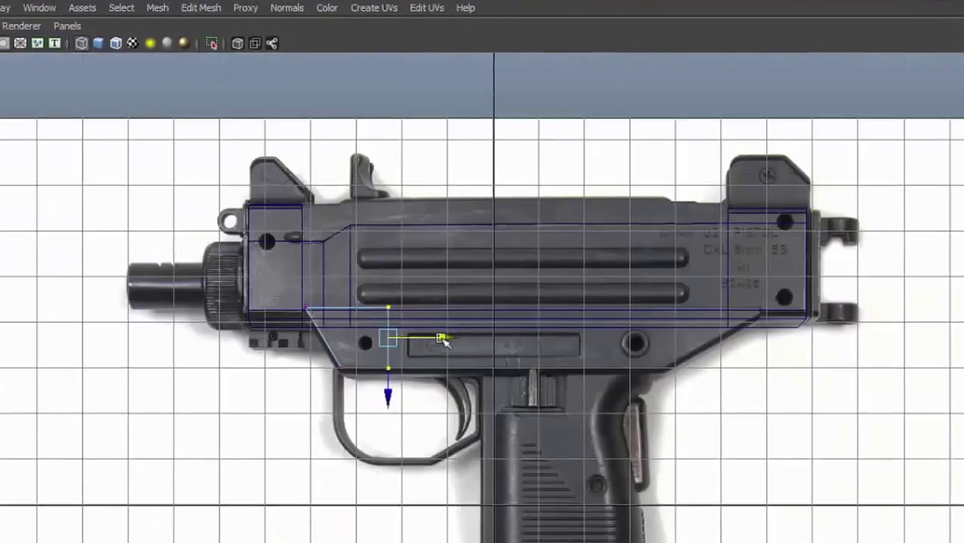
drag(441, 336, 632, 345)
scroll(631, 346, up, 3)
drag(487, 287, 602, 308)
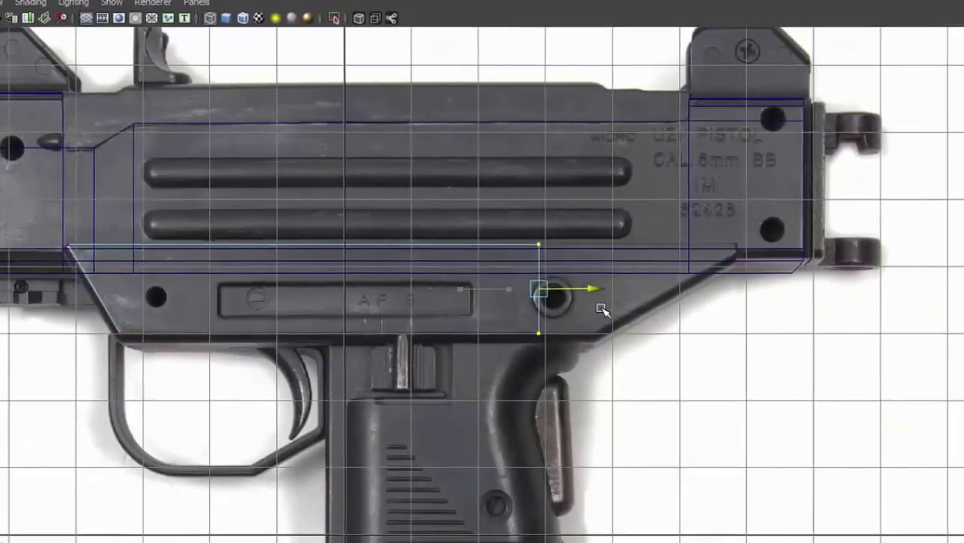
scroll(620, 296, down, 2)
scroll(620, 297, down, 1)
click(556, 243)
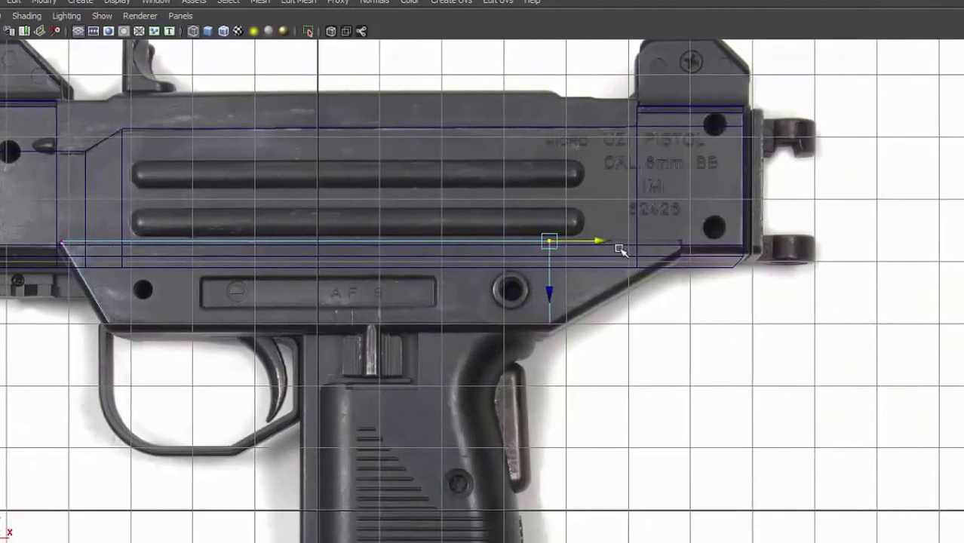
drag(619, 248, 738, 277)
scroll(724, 271, up, 5)
scroll(704, 265, down, 3)
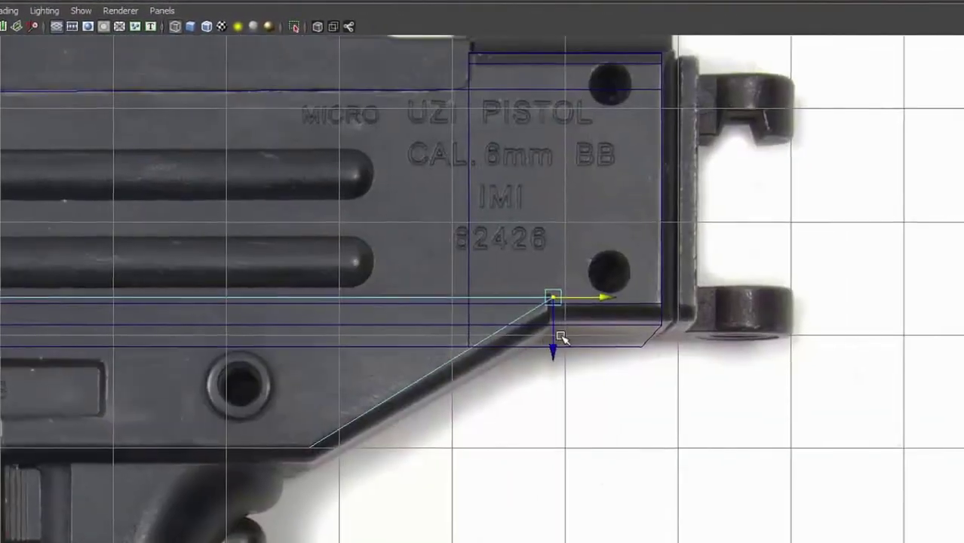
Adjust a bottom vertex on the front slope and insert a horizontal edge loop across the plane
alt+middle_drag(602, 369, 889, 361)
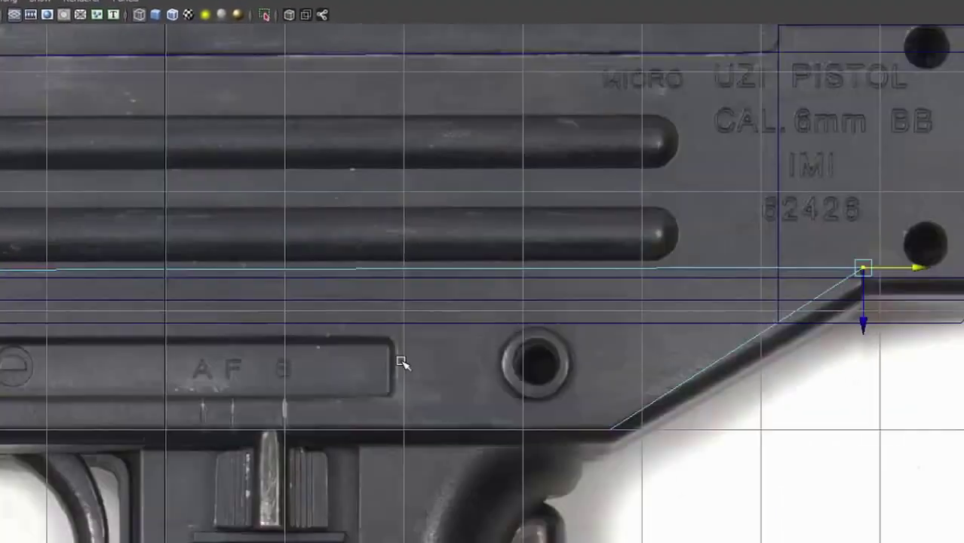
alt+middle_drag(403, 361, 906, 453)
click(279, 489)
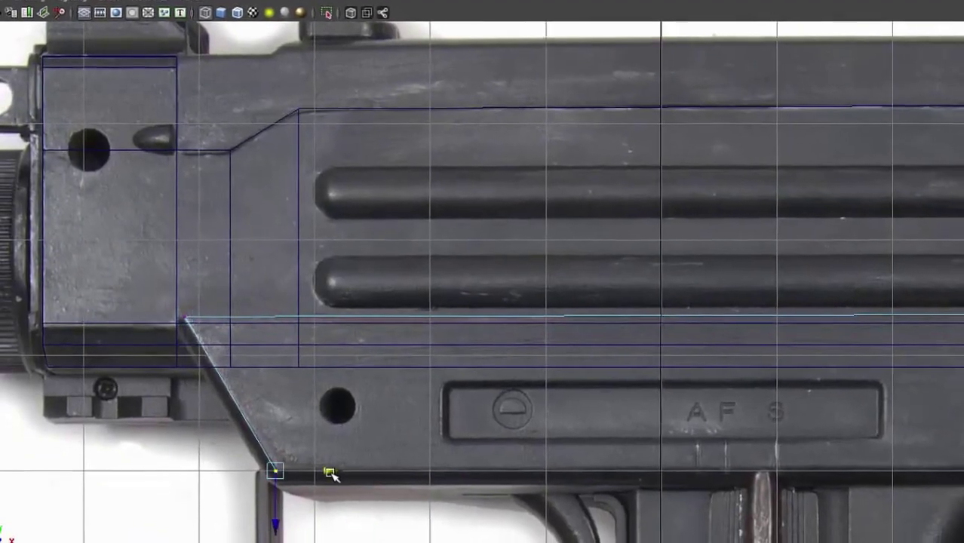
right_drag(387, 272, 442, 249)
shift+right_drag(452, 287, 383, 308)
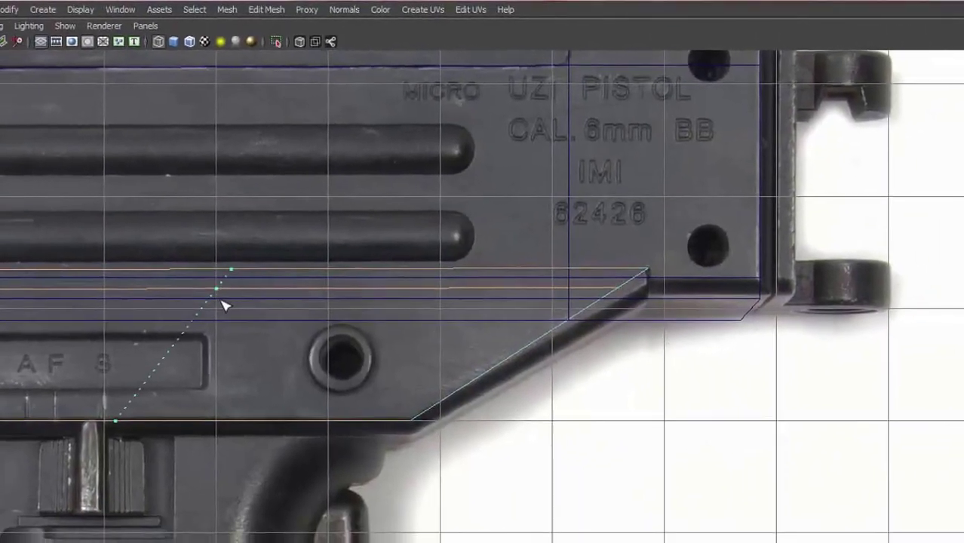
alt+middle_drag(226, 305, 679, 313)
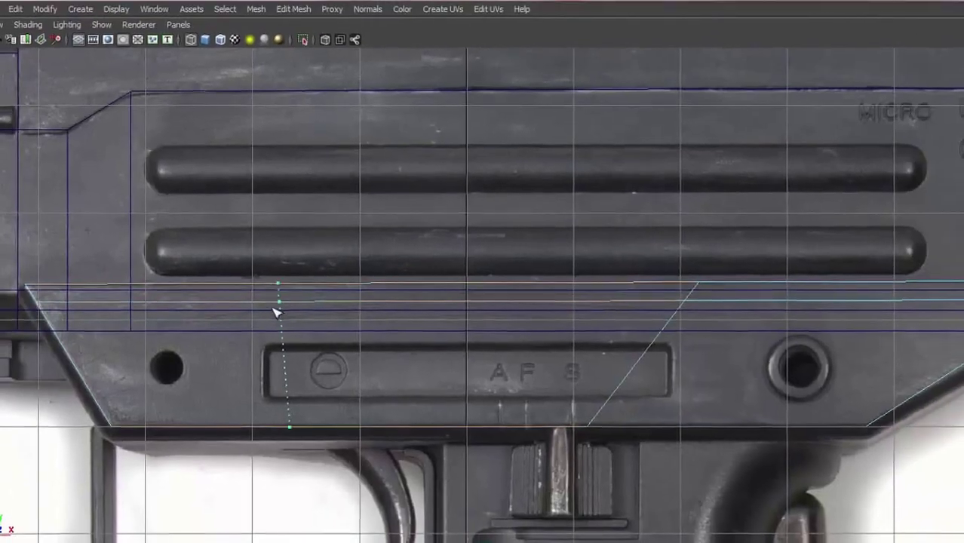
alt+middle_drag(272, 357, 293, 302)
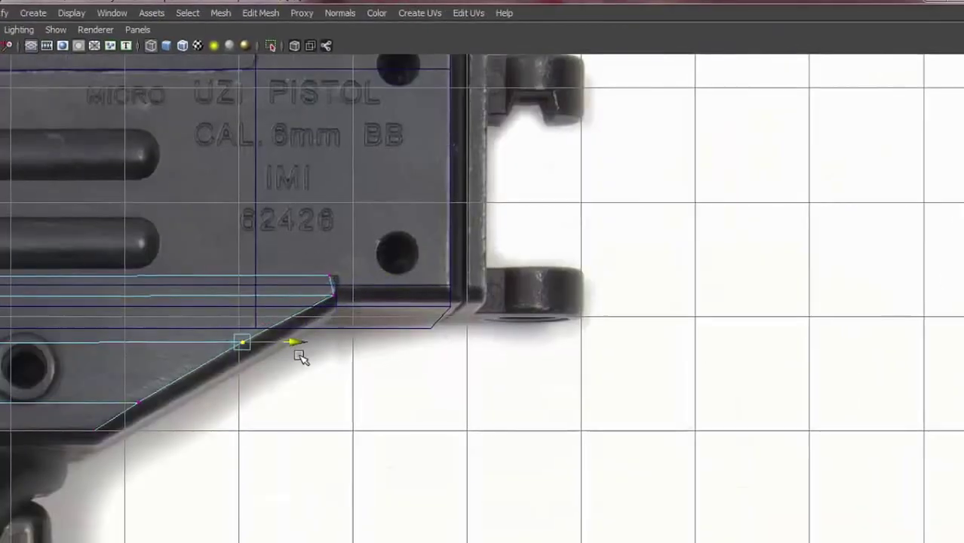
Move the new edge loop's vertices onto the AF nameplate's edge and inspect the faces in perspective
key(f)
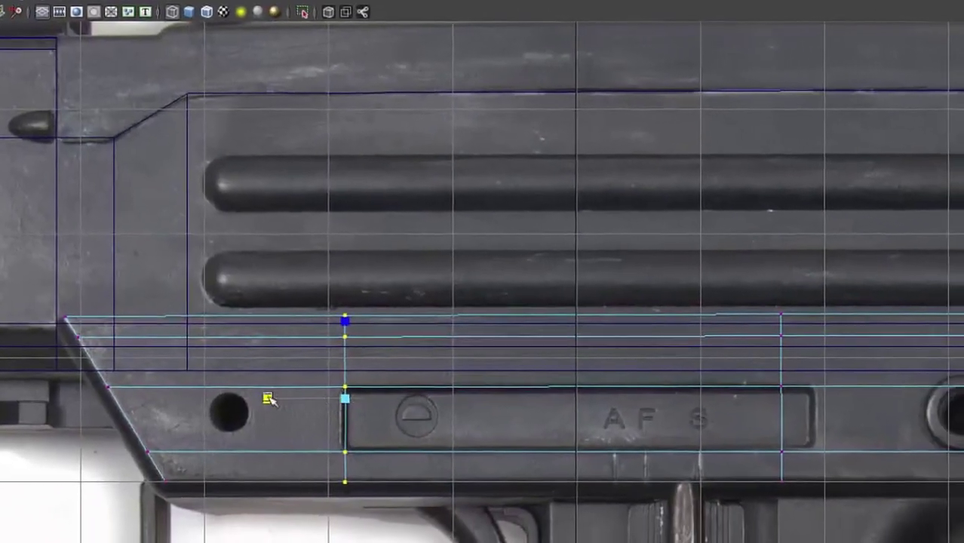
drag(762, 370, 789, 373)
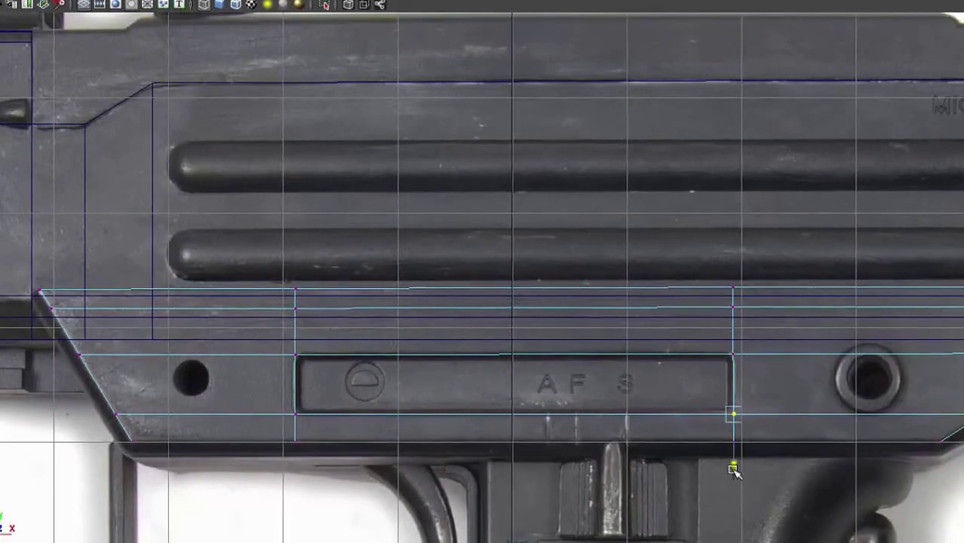
right_drag(725, 258, 728, 301)
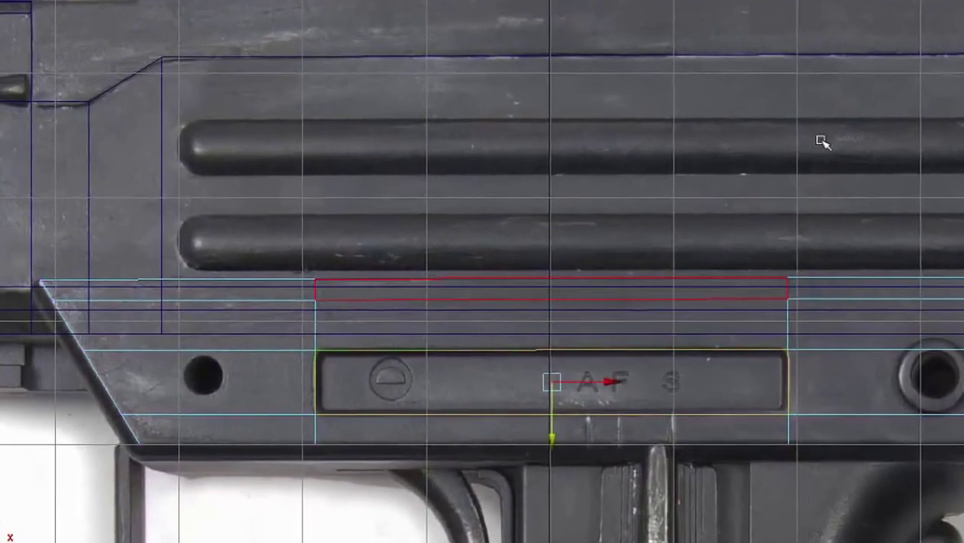
key(space)
mouse_move(630, 312)
alt+mouse_down()
mouse_move(361, 311)
mouse_move(506, 271)
mouse_move(471, 261)
mouse_move(523, 360)
alt+mouse_up()
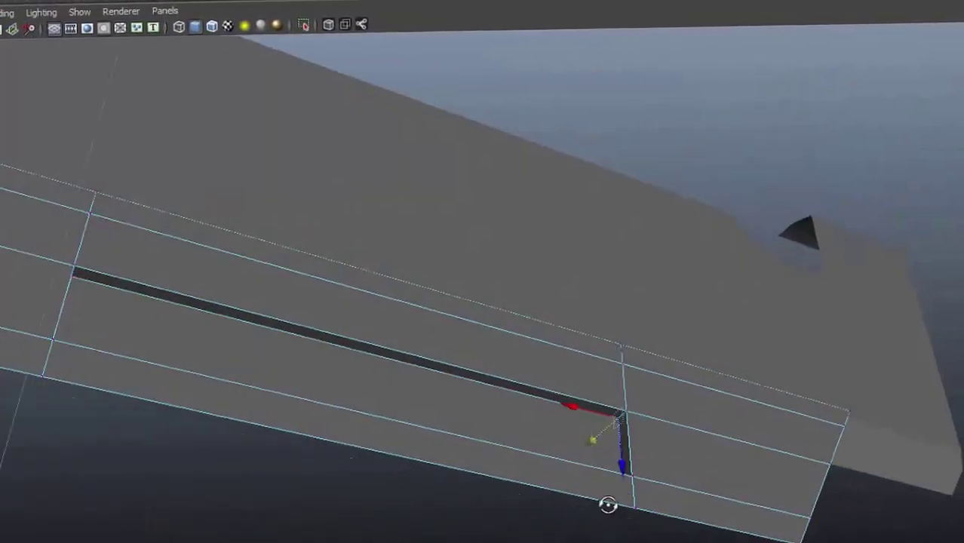
alt+drag(608, 504, 732, 407)
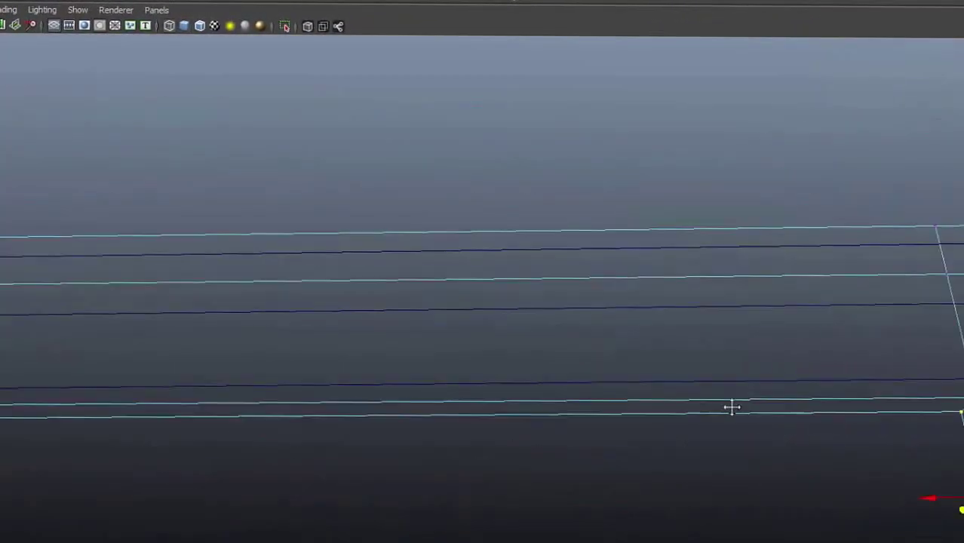
mouse_move(406, 439)
alt+mouse_down()
mouse_move(652, 495)
mouse_move(636, 265)
alt+mouse_up()
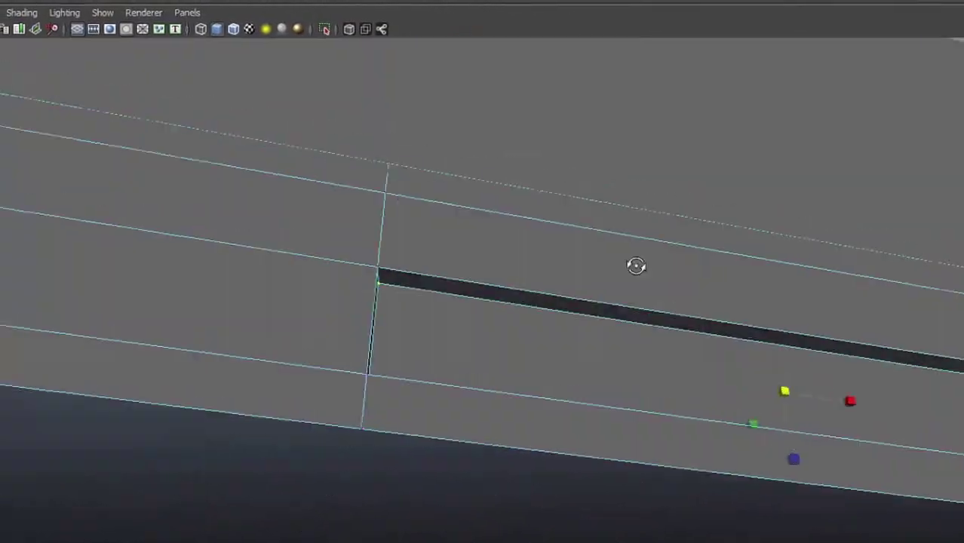
mouse_move(717, 322)
alt+mouse_down()
mouse_move(314, 236)
mouse_move(577, 179)
alt+mouse_up()
Inspect the receiver panel from above in the four-view layout, then maximize the perspective view
key(space)
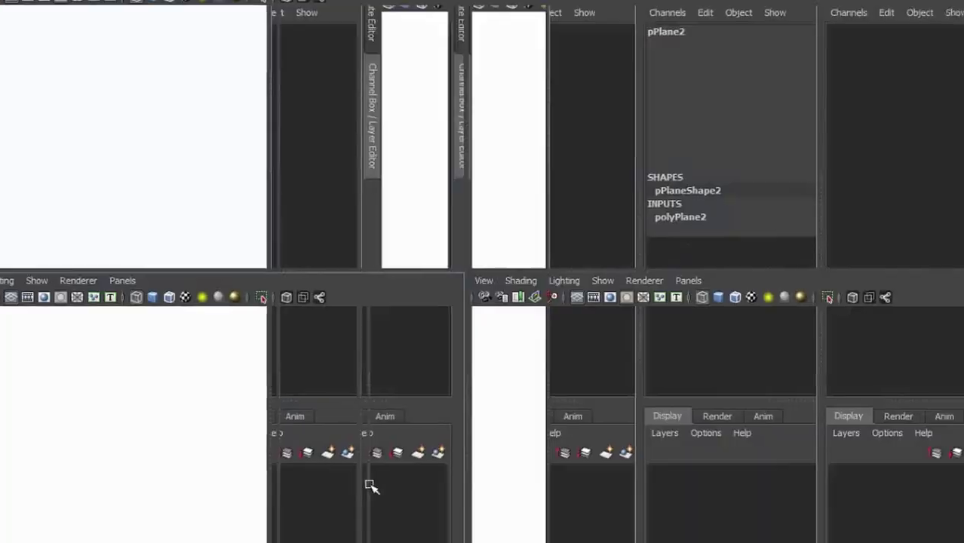
key(space)
scroll(438, 479, up, 3)
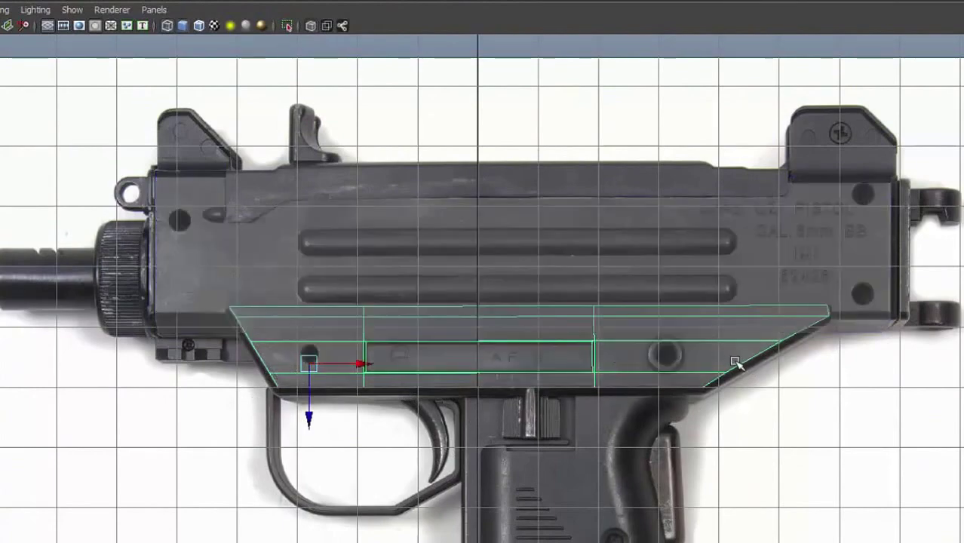
key(space)
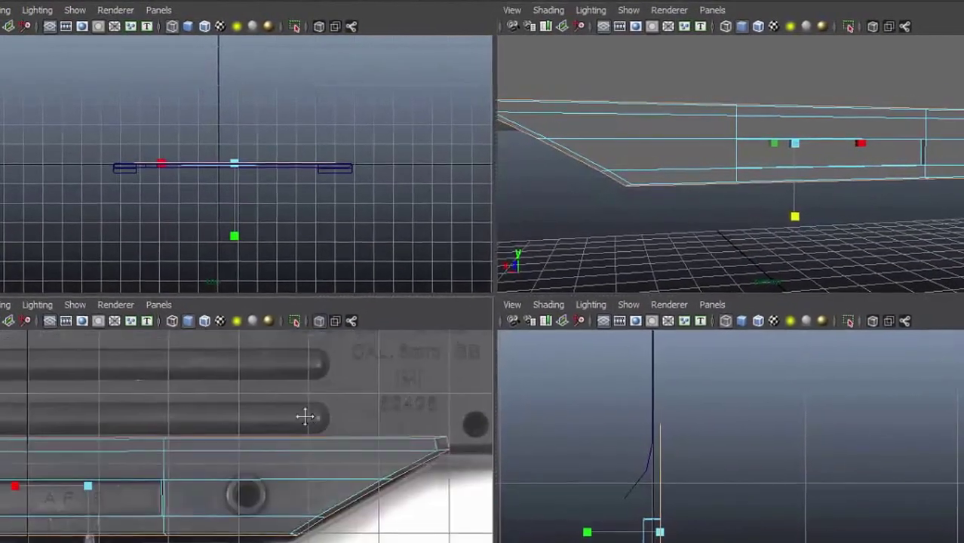
alt+drag(721, 209, 762, 210)
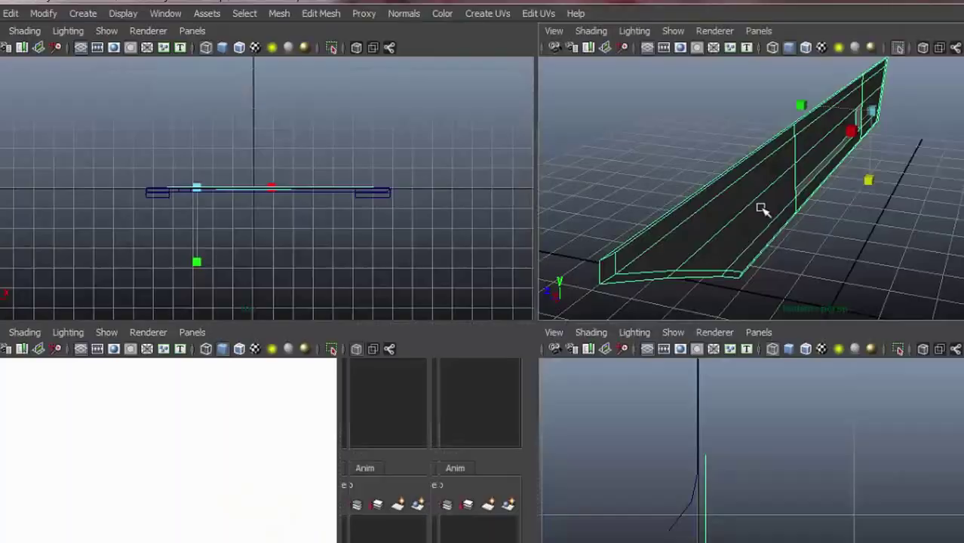
key(space)
Orbit closely around the panel's long wall and extrude its bottom edge into a new strip of faces
mouse_move(474, 226)
alt+mouse_down()
mouse_move(420, 222)
mouse_move(639, 156)
alt+mouse_up()
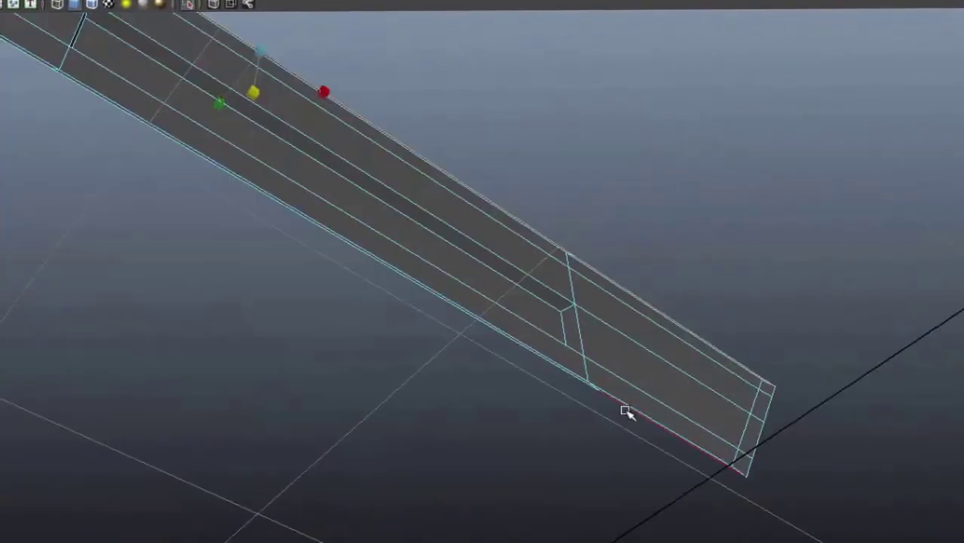
alt+drag(626, 411, 226, 235)
alt+drag(672, 519, 626, 531)
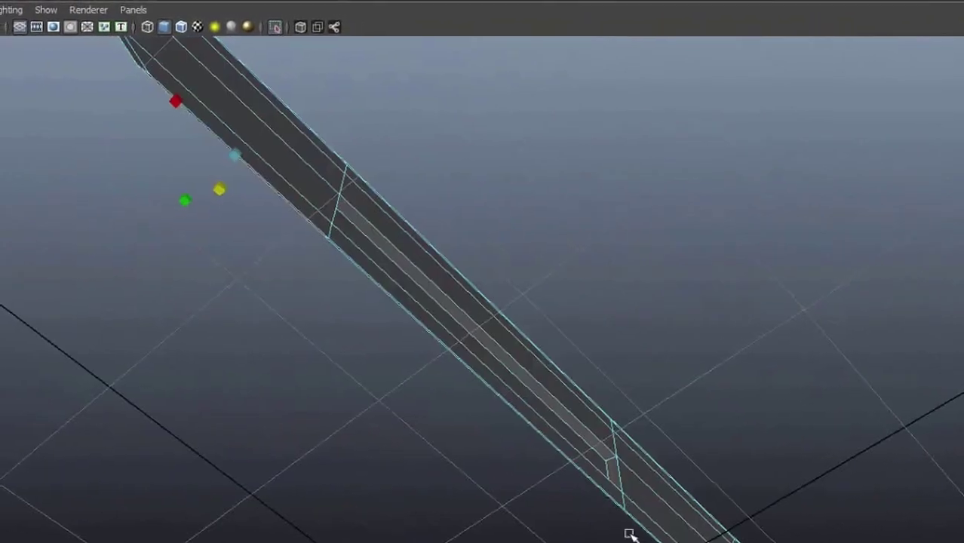
scroll(384, 505, up, 3)
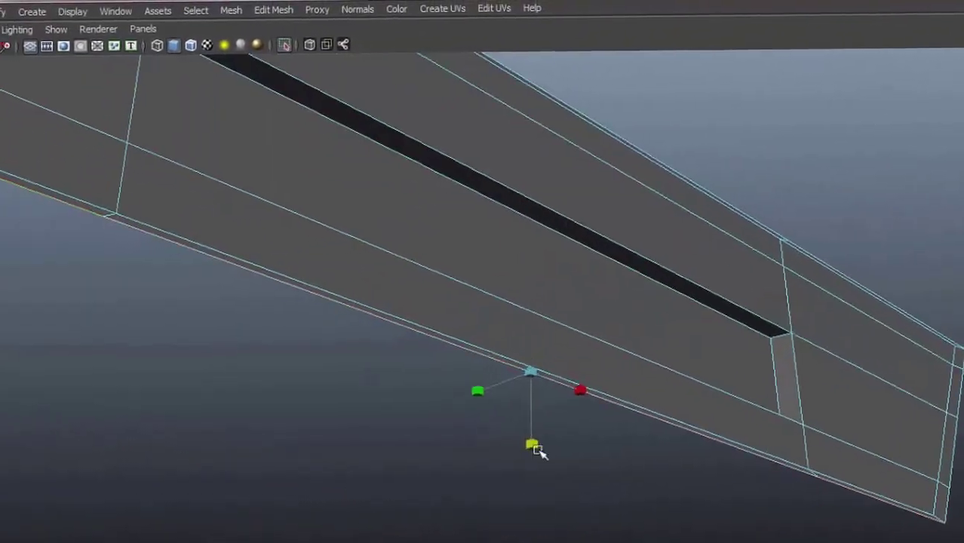
mouse_move(537, 450)
alt+mouse_down()
mouse_move(549, 398)
mouse_move(197, 311)
alt+mouse_up()
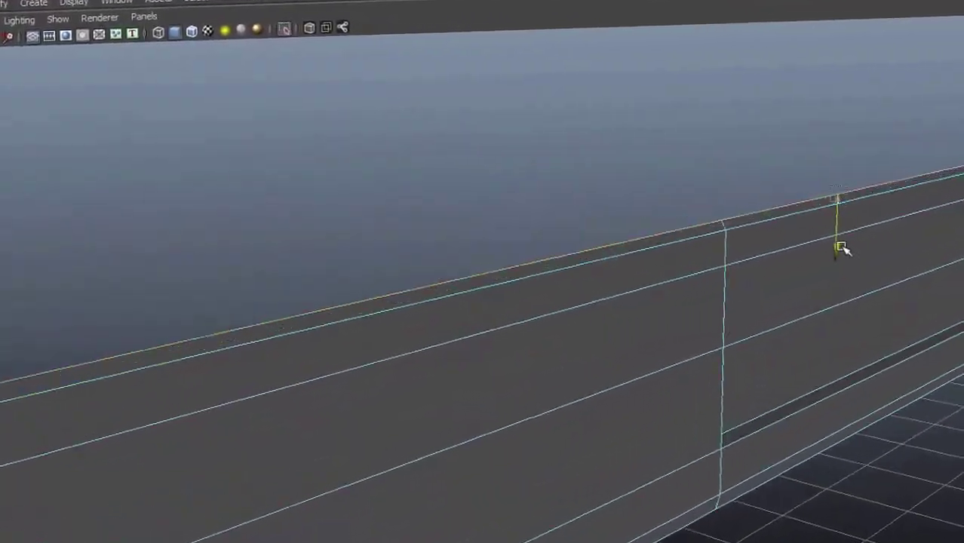
mouse_move(842, 249)
alt+mouse_down()
mouse_move(614, 323)
mouse_move(247, 345)
mouse_move(316, 326)
mouse_move(667, 337)
mouse_move(424, 287)
alt+mouse_up()
shift+right_drag(625, 295, 630, 326)
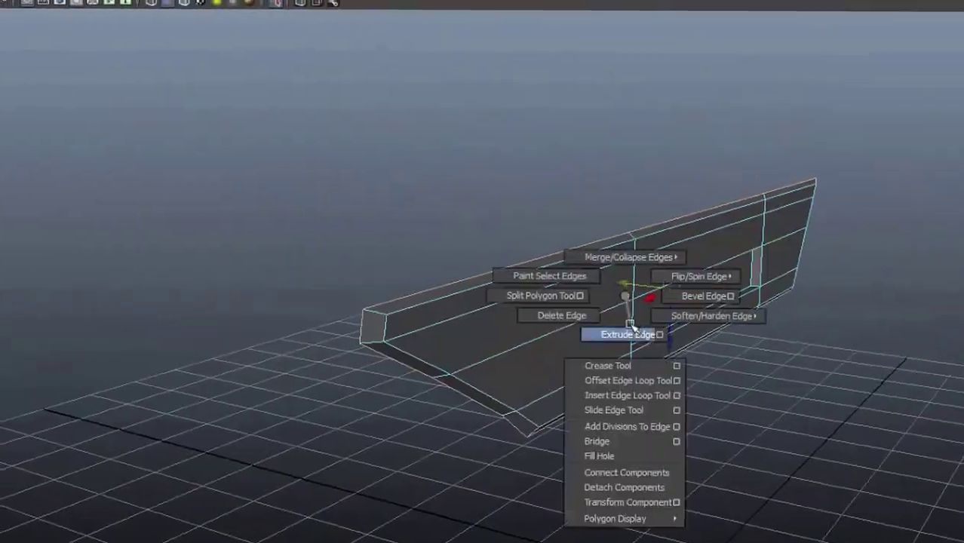
key(space)
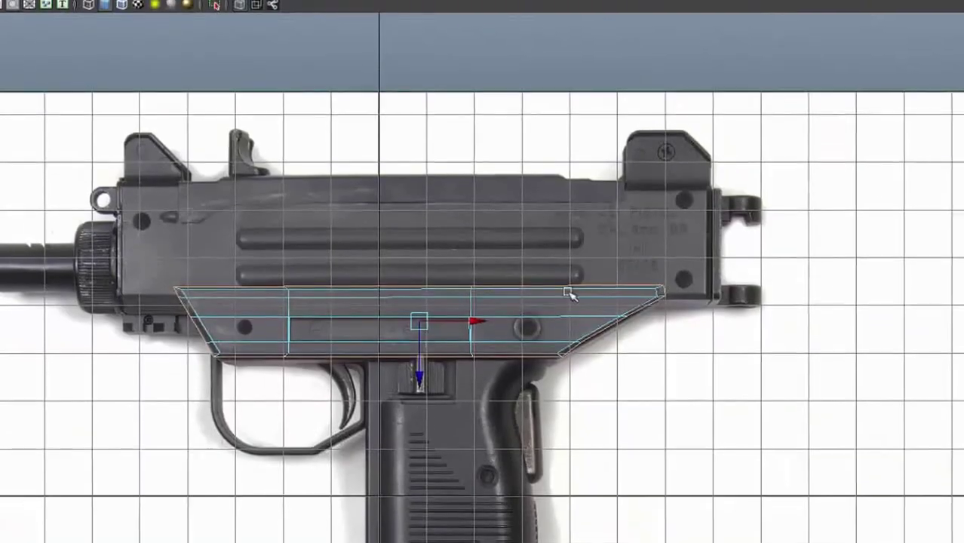
key(space)
key(space)
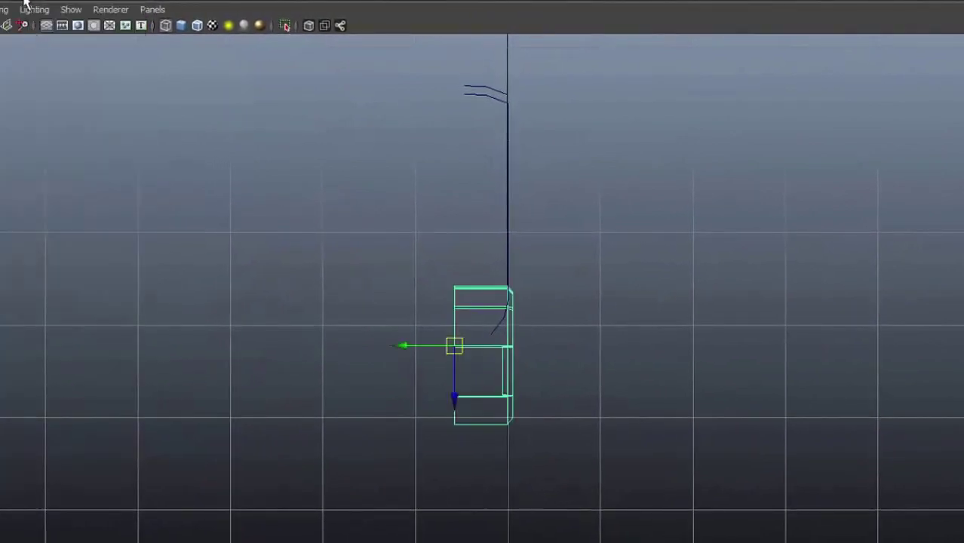
Duplicate Special the panel with Scale Z -1 to mirror it onto the gun's other side
key(ctrl+shift+d)
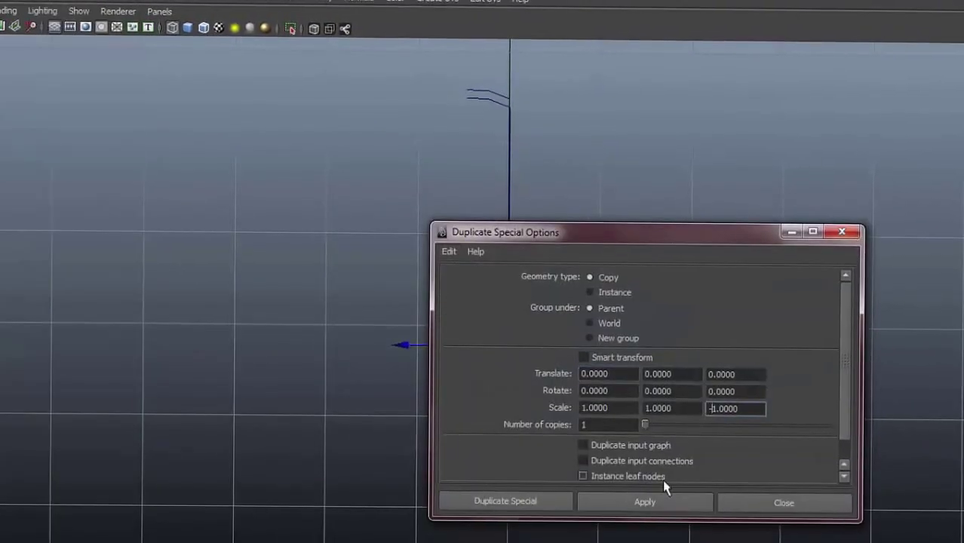
click(657, 500)
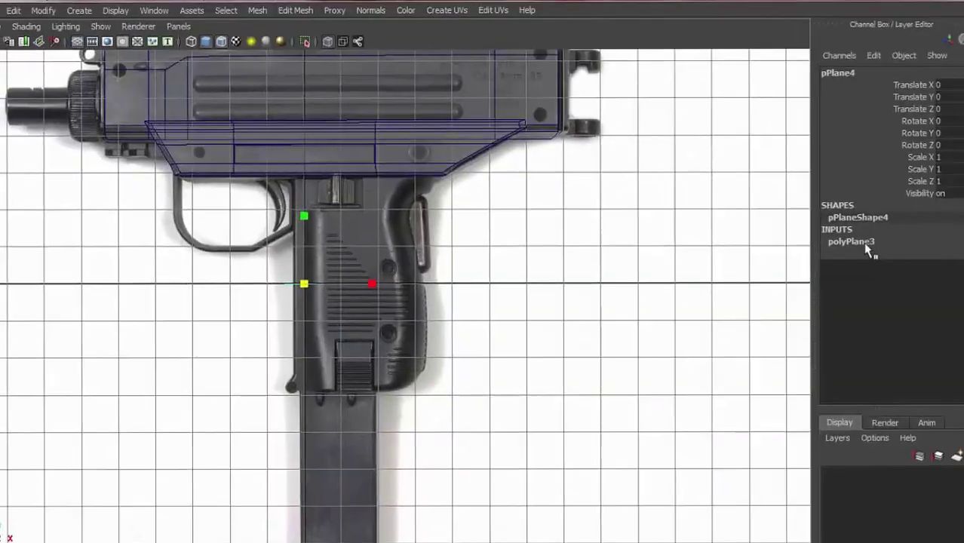
Create a plane rotated 90 in X and widen it over the pistol grip to its rear edge
click(851, 241)
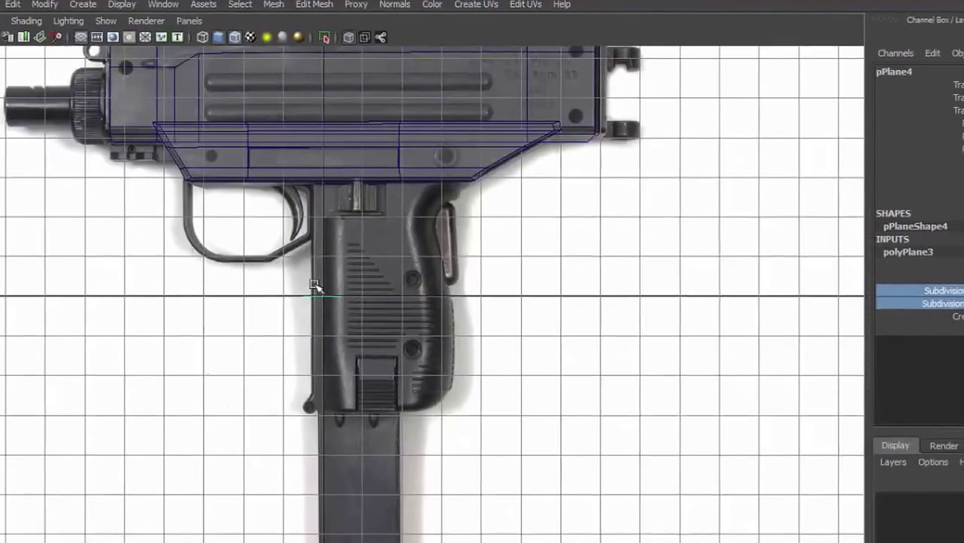
key(e)
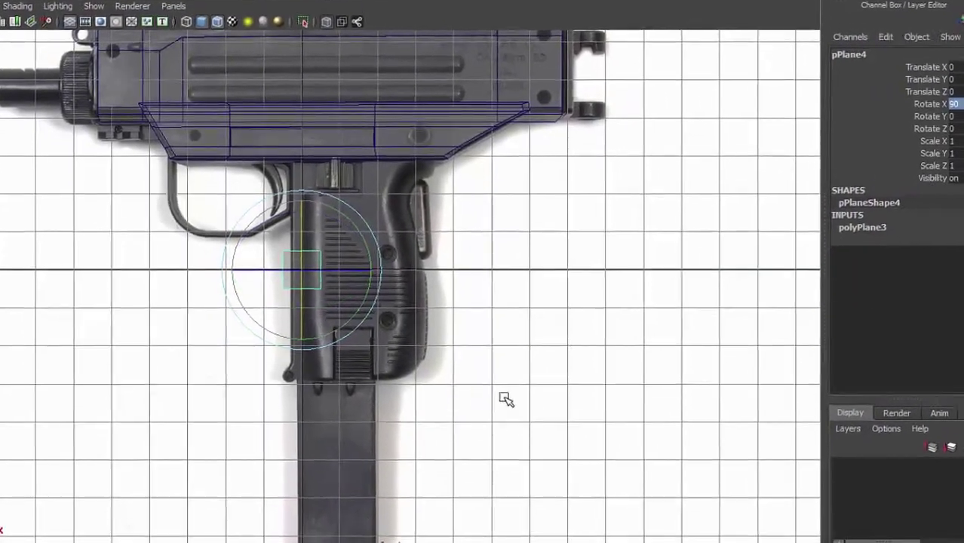
key(w)
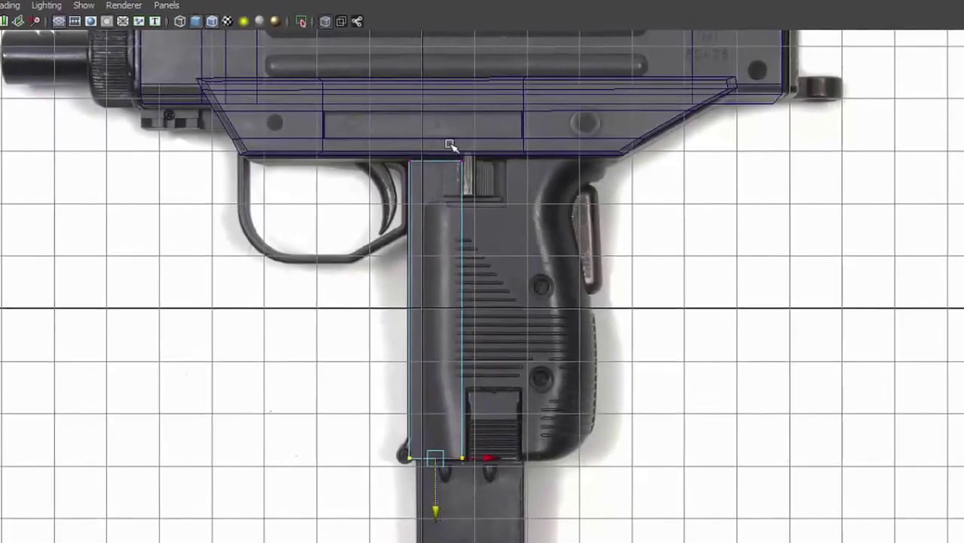
click(451, 146)
drag(528, 323, 606, 342)
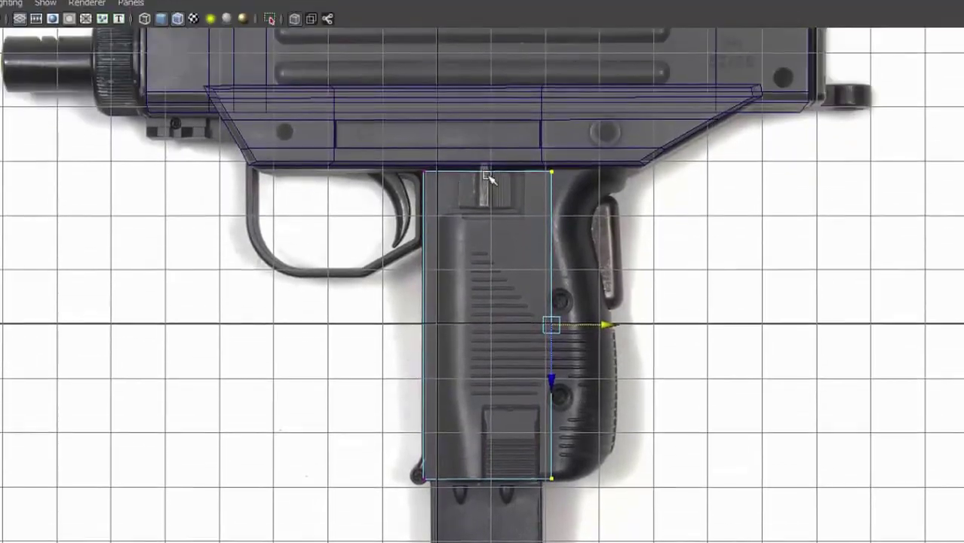
right_drag(481, 305, 513, 279)
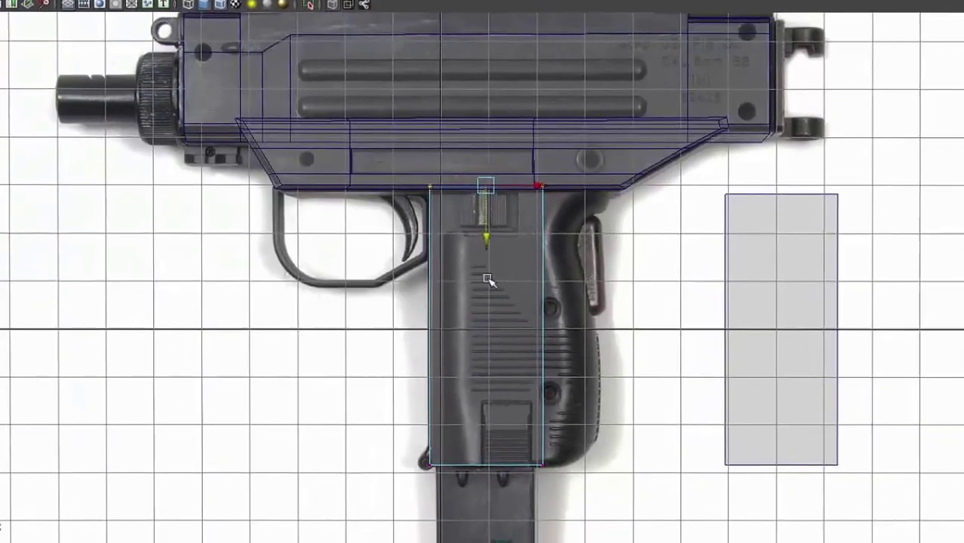
Select the grey plane beside the gun and maximize the side view to see its profile
right_click(489, 281)
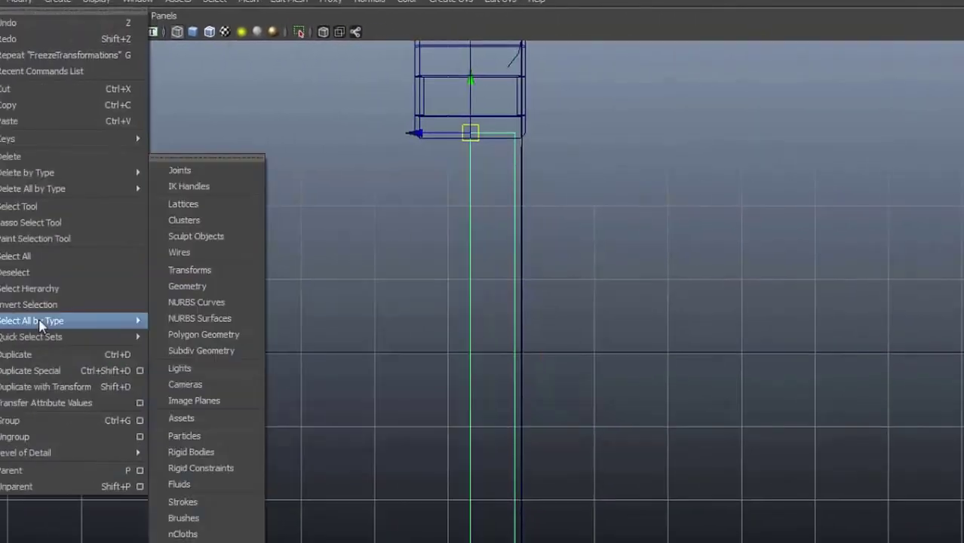
drag(479, 310, 500, 357)
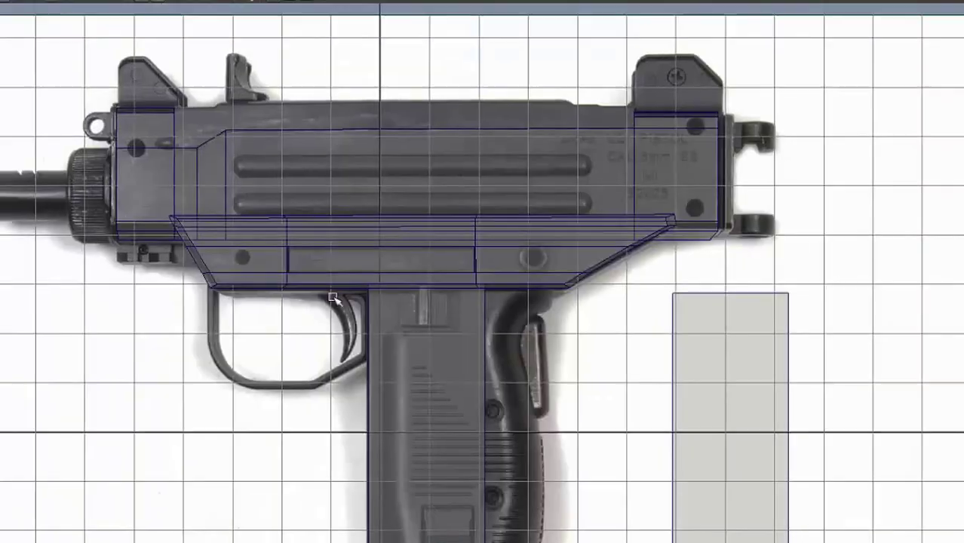
scroll(434, 357, down, 2)
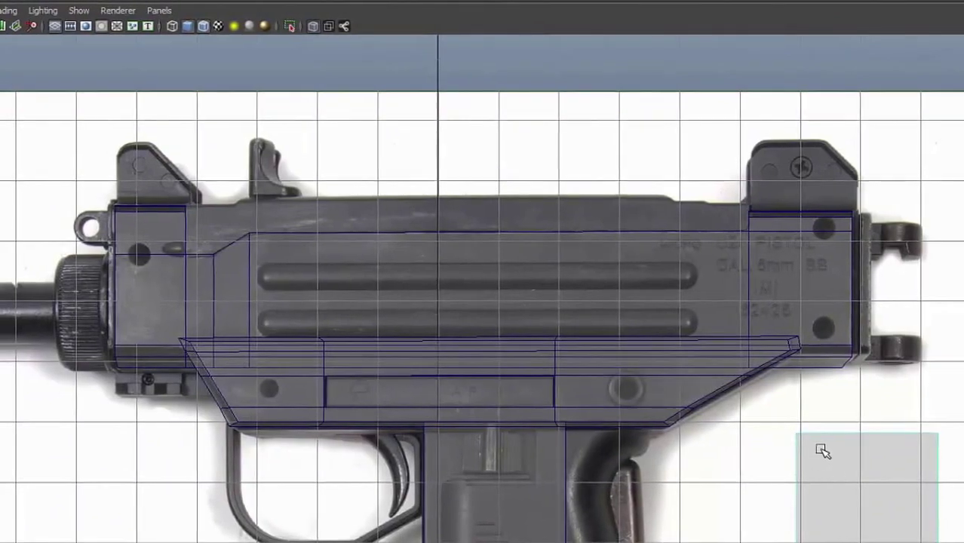
click(626, 428)
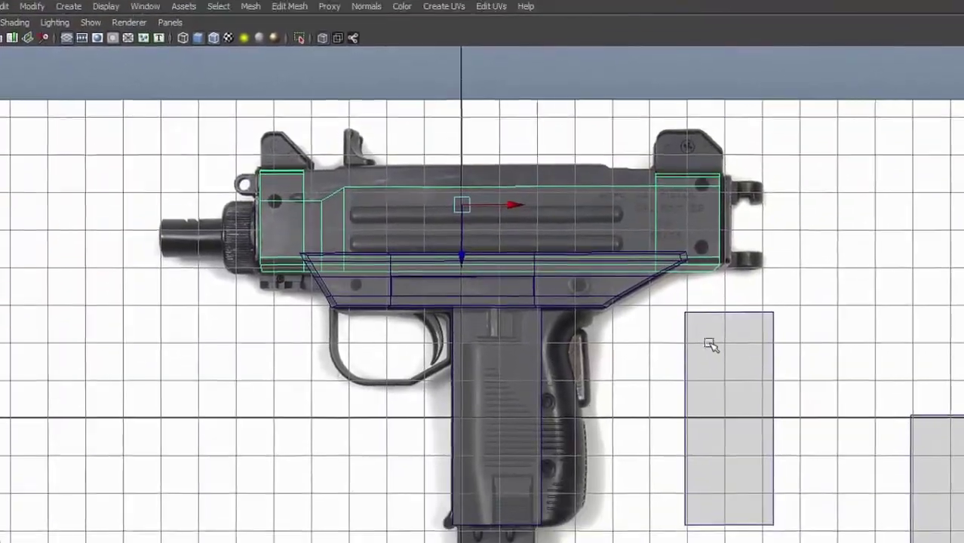
key(space)
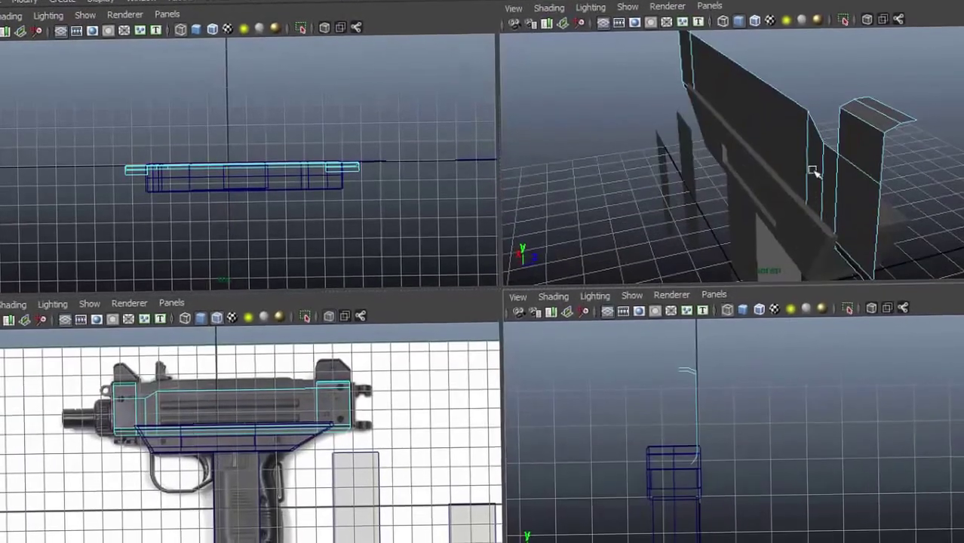
key(space)
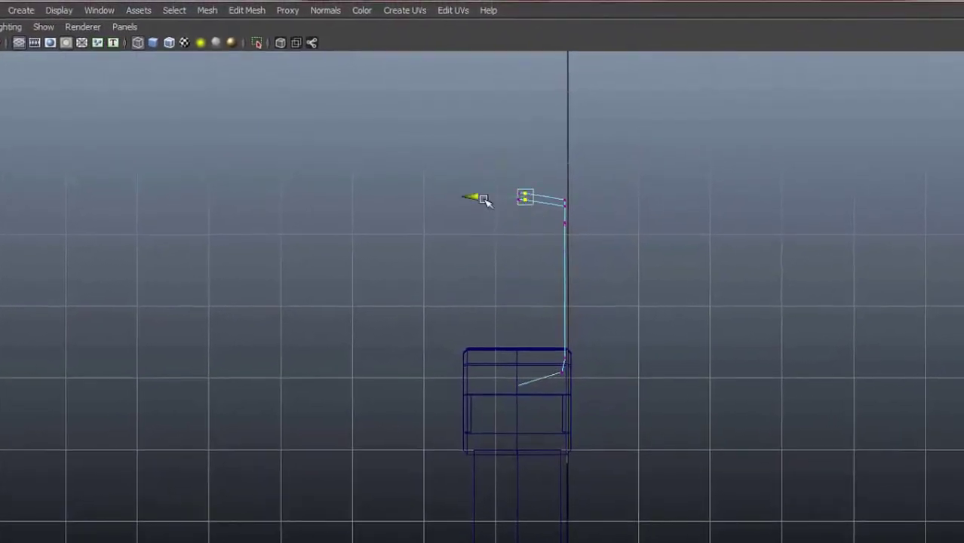
Reshape the profile curve's control points symmetrically and extrude it into the receiver body
key(space)
key(space)
shift+right_drag(442, 319, 491, 371)
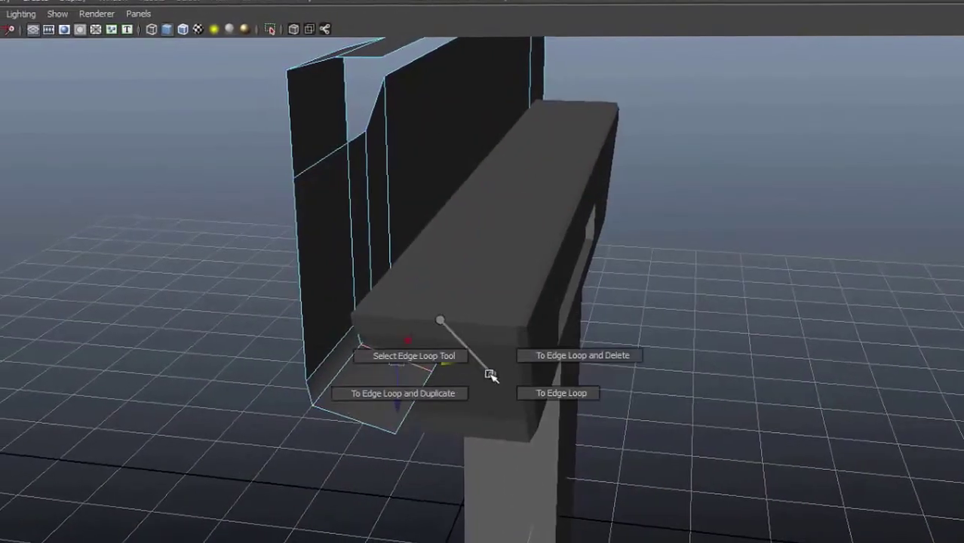
shift+right_drag(513, 210, 517, 253)
key(space)
key(space)
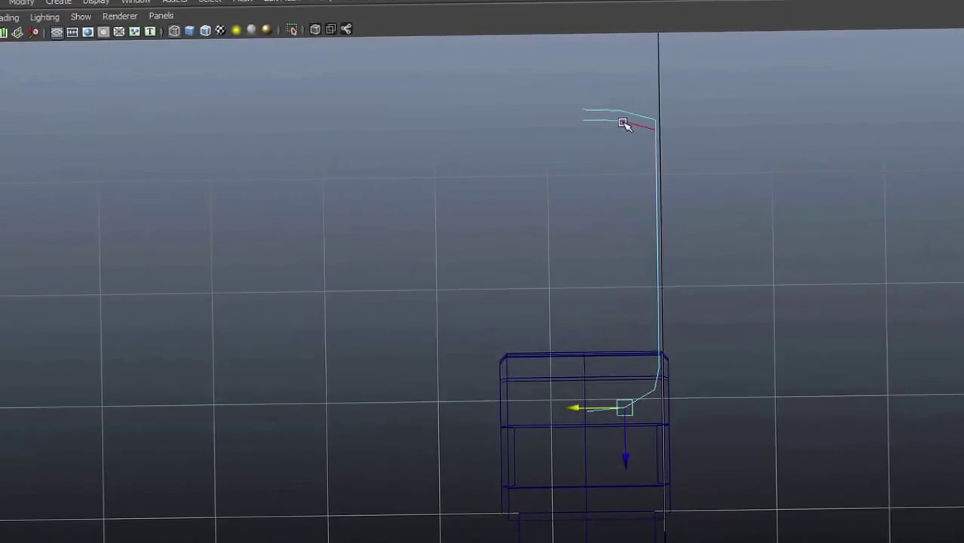
right_drag(624, 123, 556, 93)
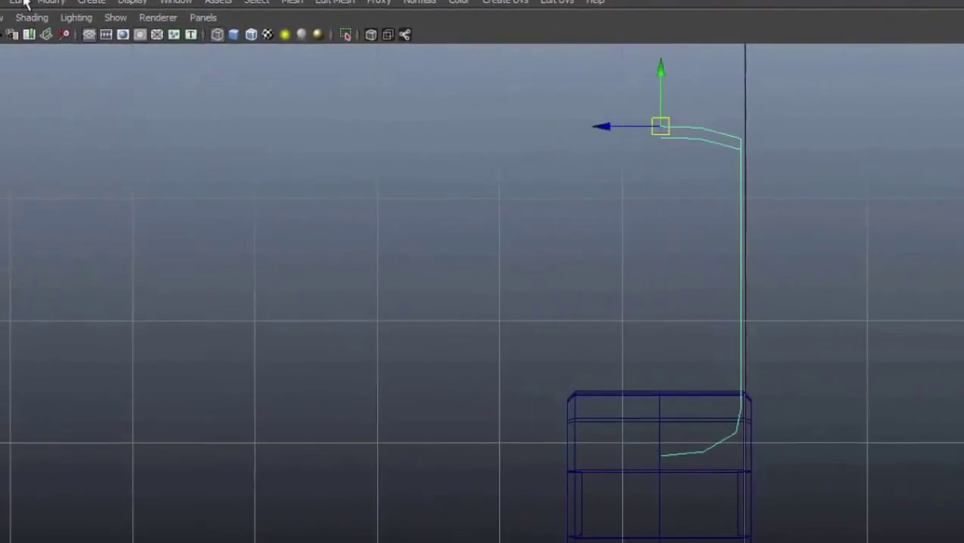
shift+right_drag(684, 231, 671, 367)
click(596, 95)
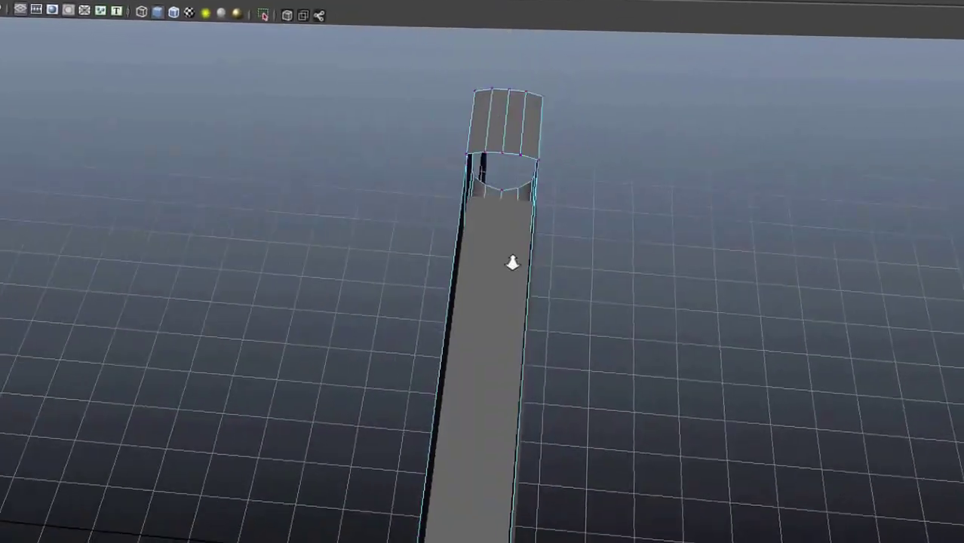
click(551, 124)
Insert an extra edge loop across the receiver's rounded rear block
alt+drag(623, 123, 603, 134)
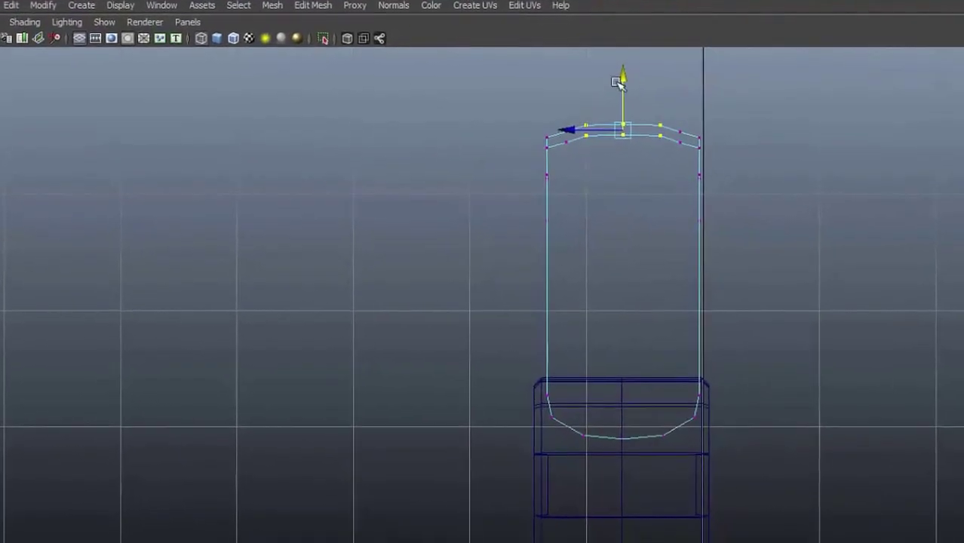
shift+click(563, 130)
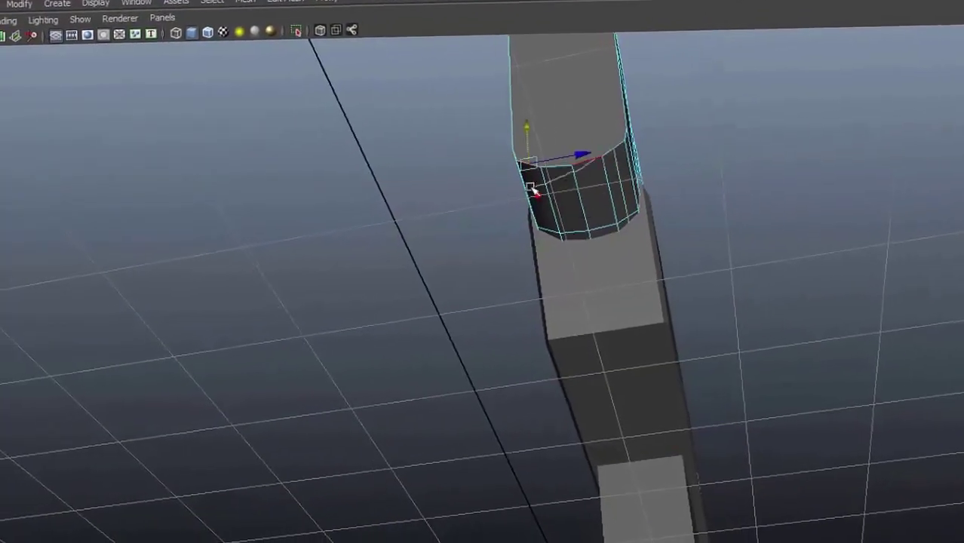
alt+drag(530, 187, 596, 311)
click(638, 341)
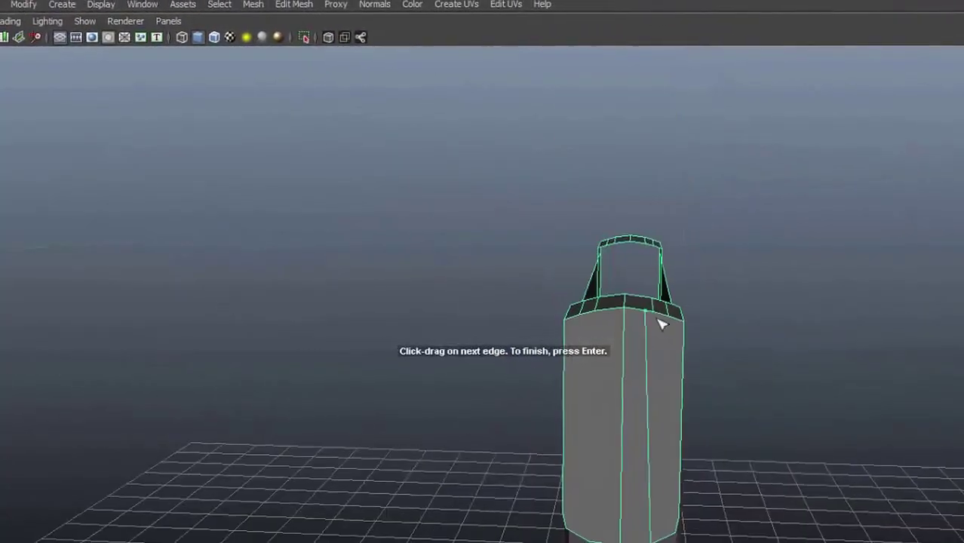
alt+drag(663, 323, 634, 281)
mouse_move(478, 305)
alt+mouse_down()
mouse_move(505, 442)
mouse_move(437, 242)
mouse_move(464, 251)
mouse_move(467, 344)
mouse_move(687, 282)
alt+mouse_up()
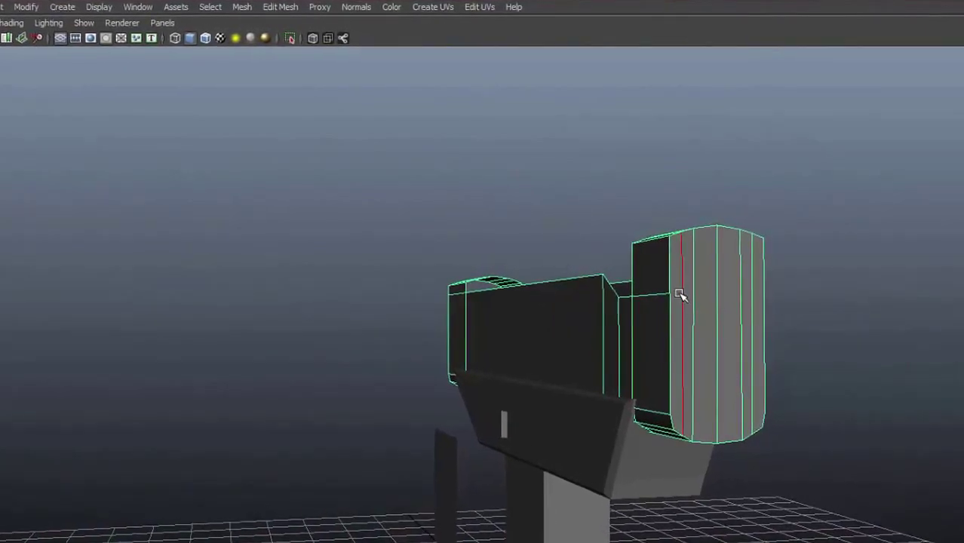
Tumble around the receiver body to inspect its front and rear end blocks from low side angles
scroll(587, 311, up, 3)
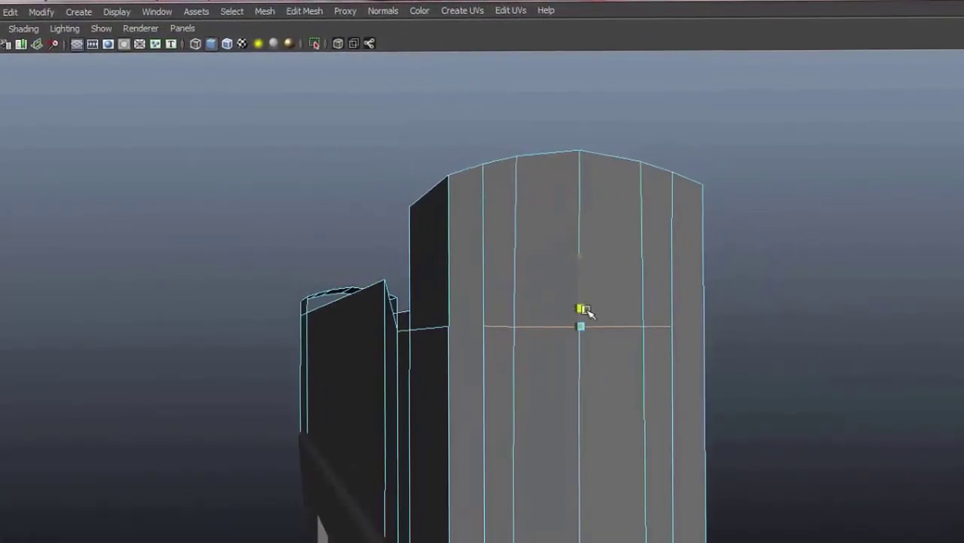
alt+drag(745, 334, 477, 434)
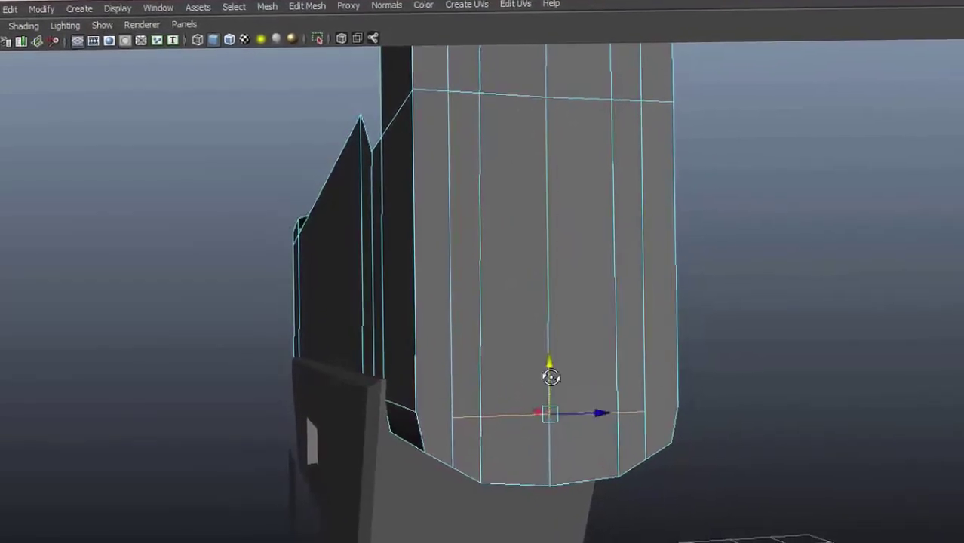
mouse_move(549, 377)
alt+mouse_down()
mouse_move(684, 356)
mouse_move(422, 348)
alt+mouse_up()
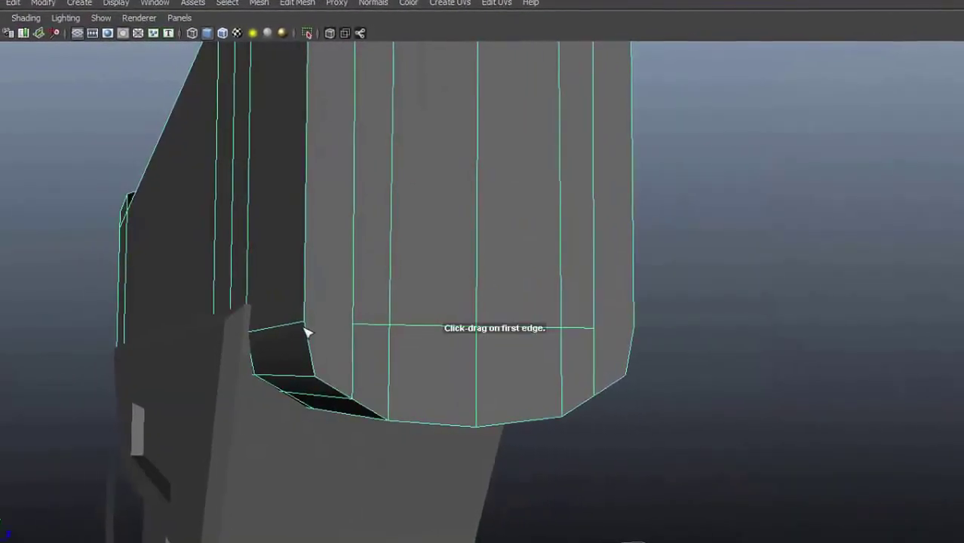
mouse_move(588, 291)
alt+mouse_down()
mouse_move(753, 344)
mouse_move(530, 446)
alt+mouse_up()
alt+right_drag(529, 446, 445, 303)
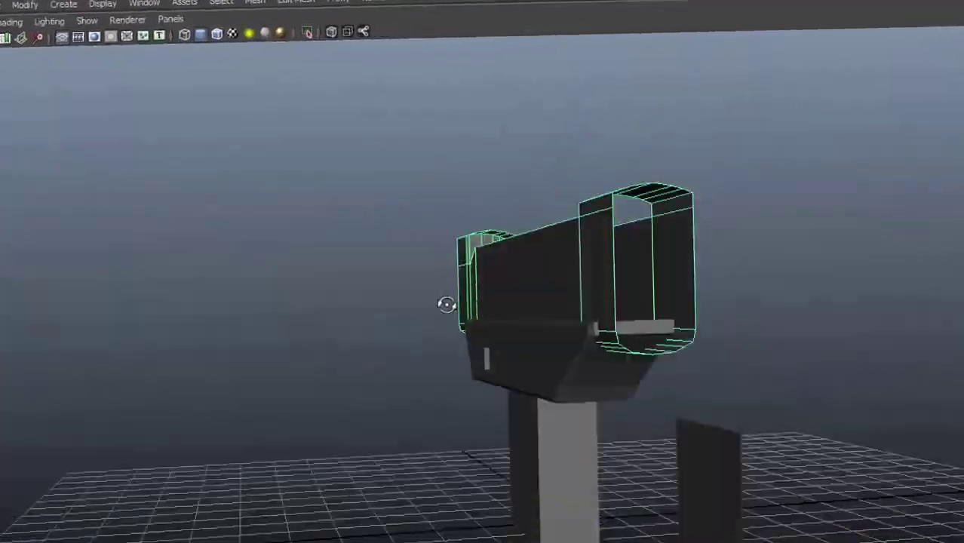
mouse_move(445, 303)
alt+mouse_down()
mouse_move(689, 389)
mouse_move(585, 243)
mouse_move(512, 194)
mouse_move(502, 166)
mouse_move(489, 398)
alt+mouse_up()
mouse_move(696, 405)
alt+mouse_down()
mouse_move(459, 161)
mouse_move(645, 127)
alt+mouse_up()
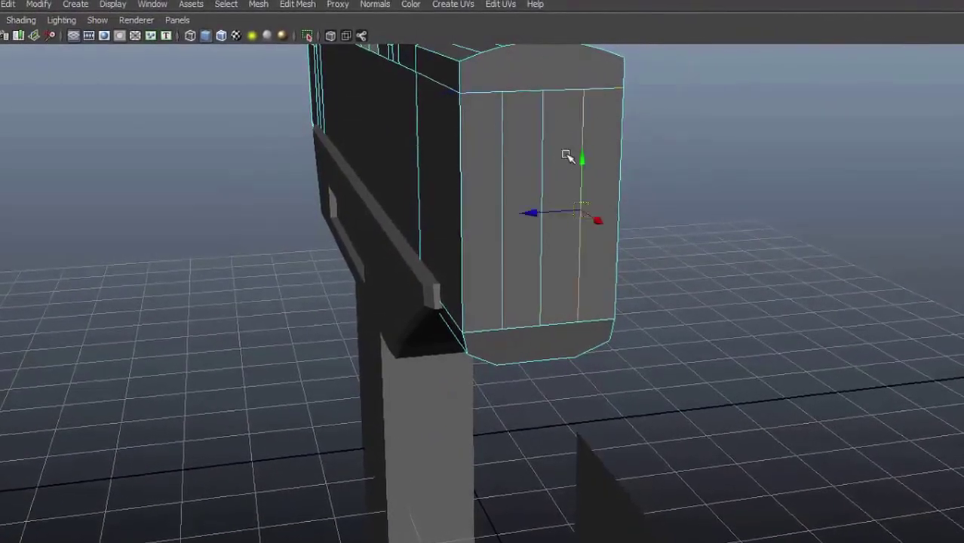
mouse_move(567, 156)
alt+mouse_down()
mouse_move(513, 145)
mouse_move(409, 212)
mouse_move(439, 242)
mouse_move(561, 204)
mouse_move(373, 269)
alt+mouse_up()
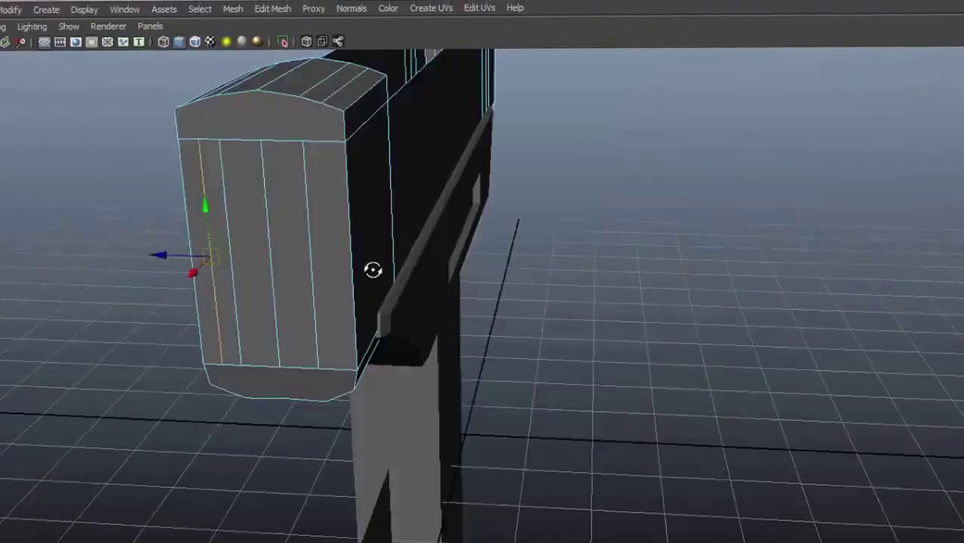
ctrl+right_drag(450, 223, 383, 246)
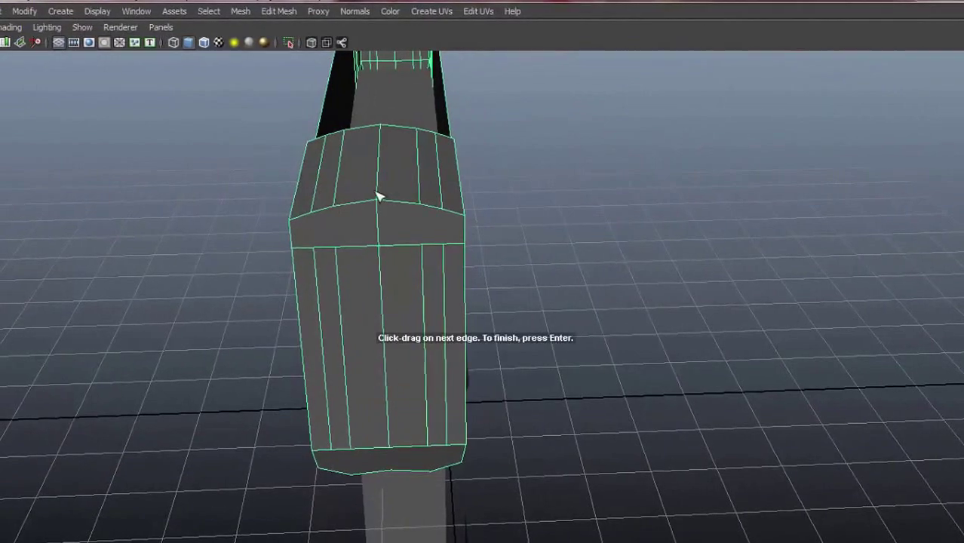
alt+drag(249, 261, 275, 225)
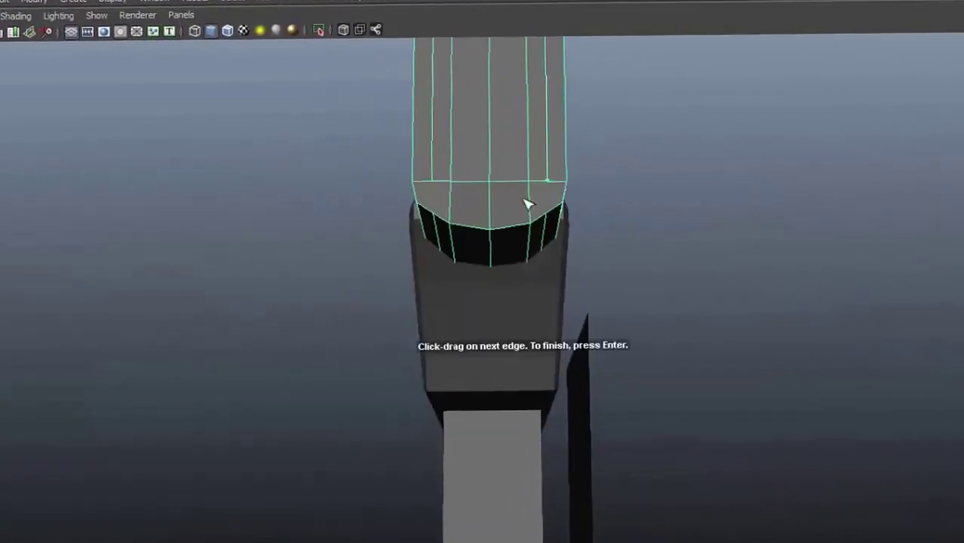
mouse_move(445, 224)
alt+mouse_down()
mouse_move(409, 183)
mouse_move(446, 264)
mouse_move(379, 263)
mouse_move(495, 280)
mouse_move(693, 177)
mouse_move(469, 254)
alt+mouse_up()
Move the grey box up onto the gun body in the front reference view
scroll(528, 211, up, 3)
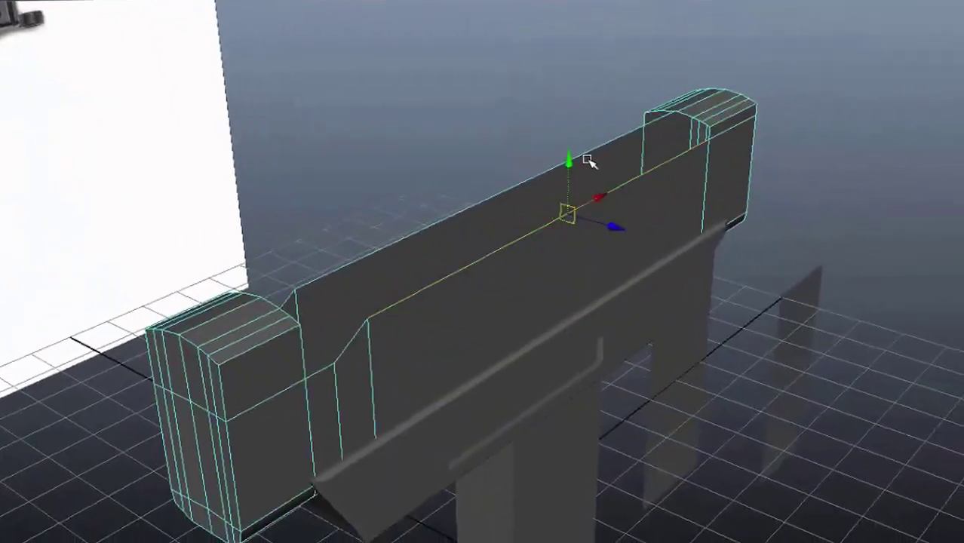
mouse_move(588, 161)
alt+mouse_down()
mouse_move(534, 305)
mouse_move(551, 245)
mouse_move(559, 312)
mouse_move(624, 183)
alt+mouse_up()
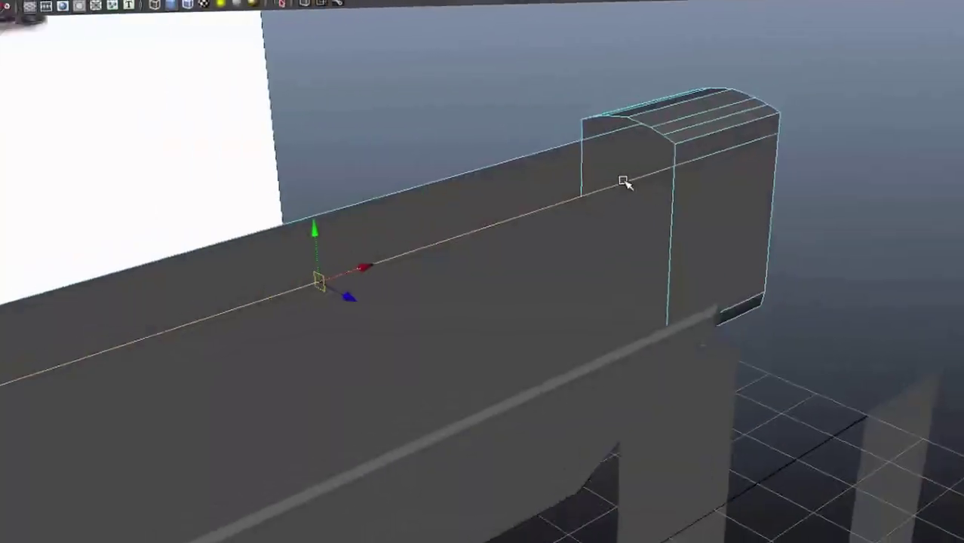
key(q)
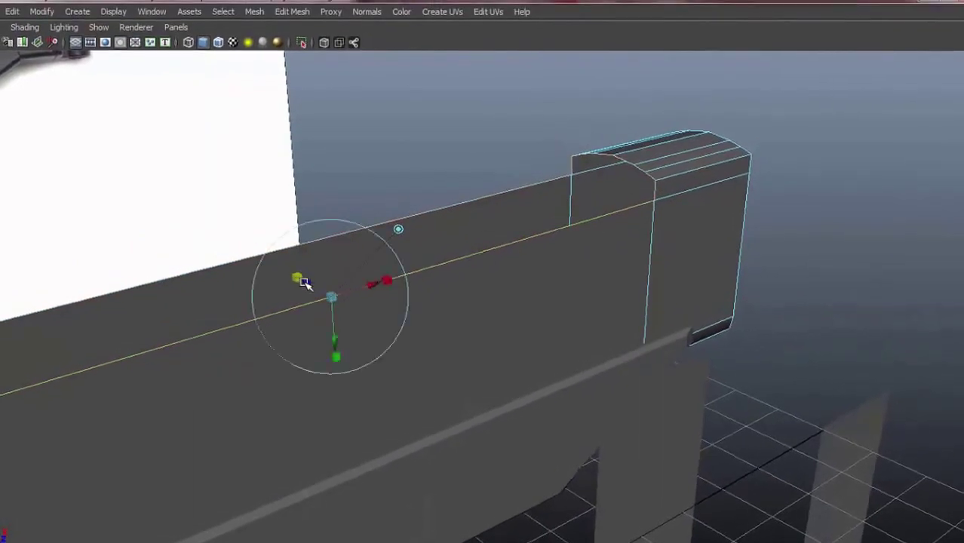
mouse_move(304, 282)
alt+mouse_down()
mouse_move(247, 308)
mouse_move(585, 297)
mouse_move(529, 282)
mouse_move(549, 242)
alt+mouse_up()
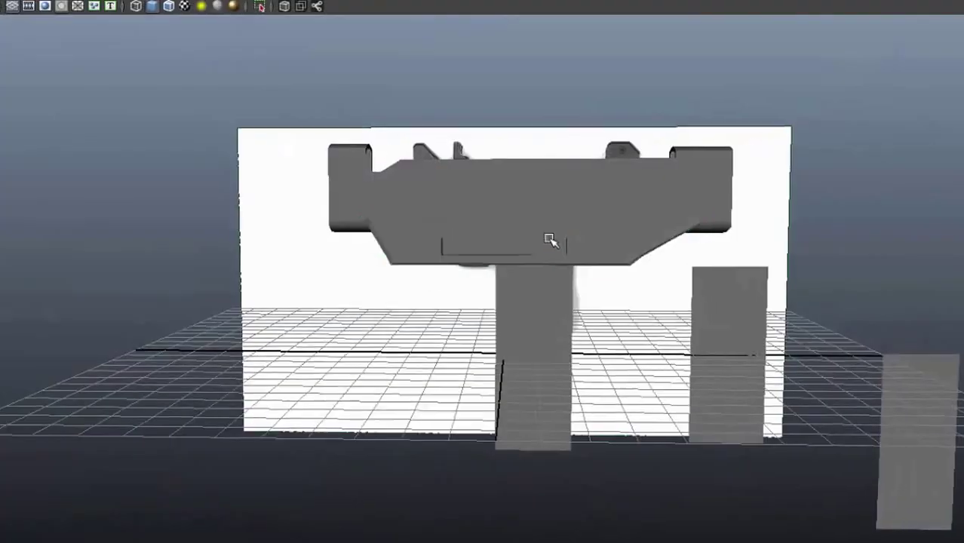
key(space)
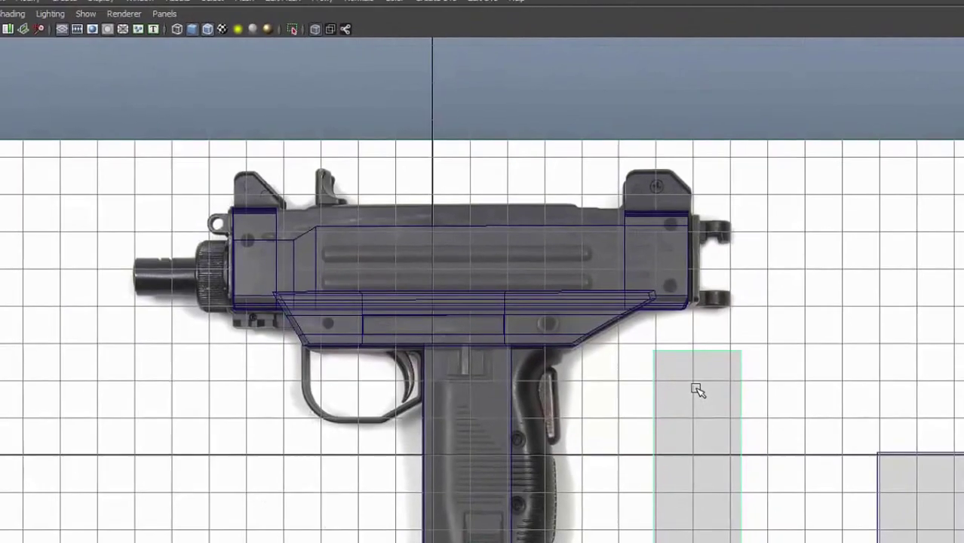
key(w)
drag(668, 453, 347, 250)
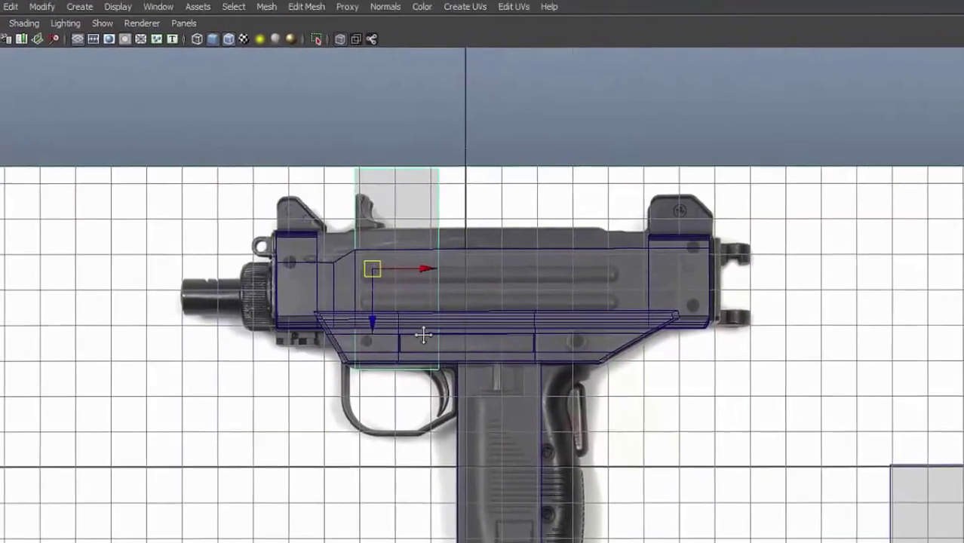
scroll(347, 250, up, 3)
Nudge the box's end vertices and cut an extra edge loop into the upper receiver body
right_drag(442, 177, 398, 250)
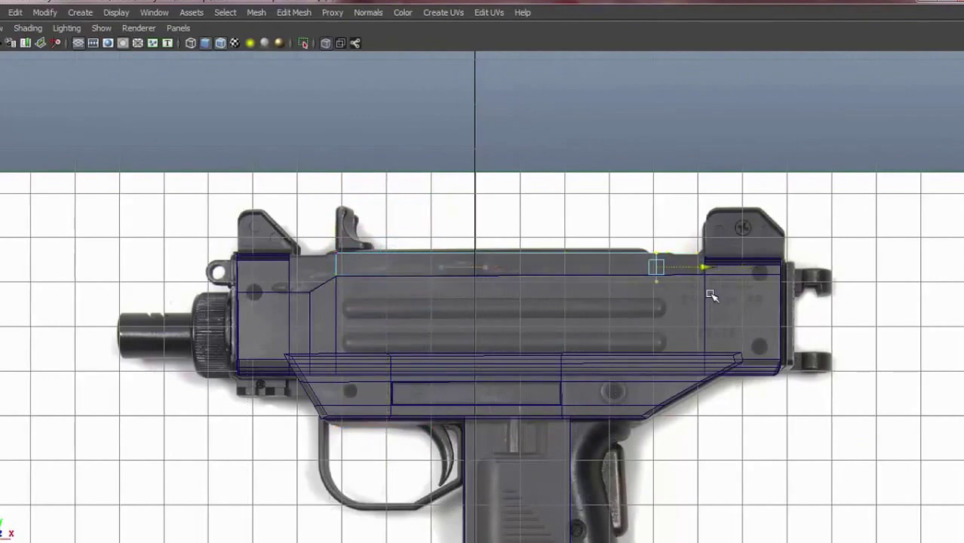
scroll(518, 281, up, 3)
click(453, 278)
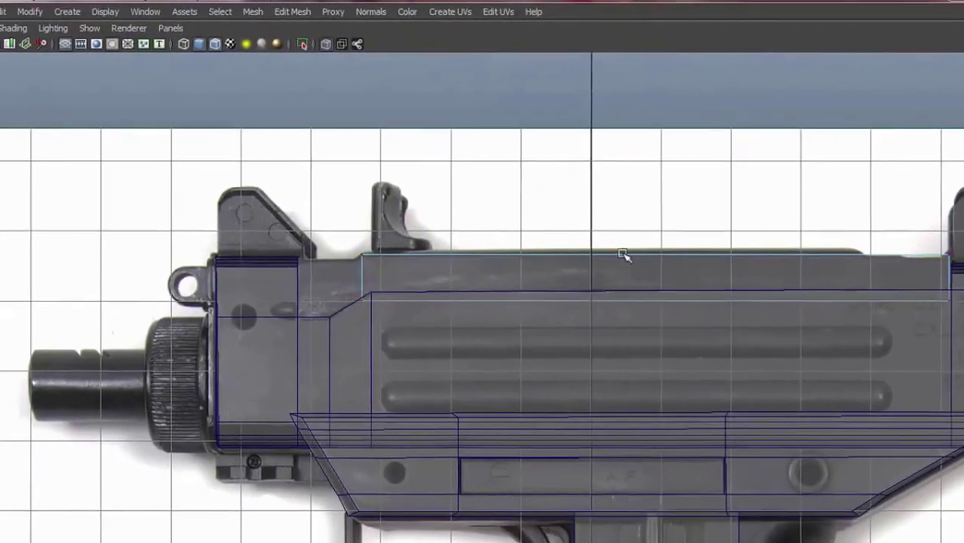
shift+right_drag(689, 257, 619, 276)
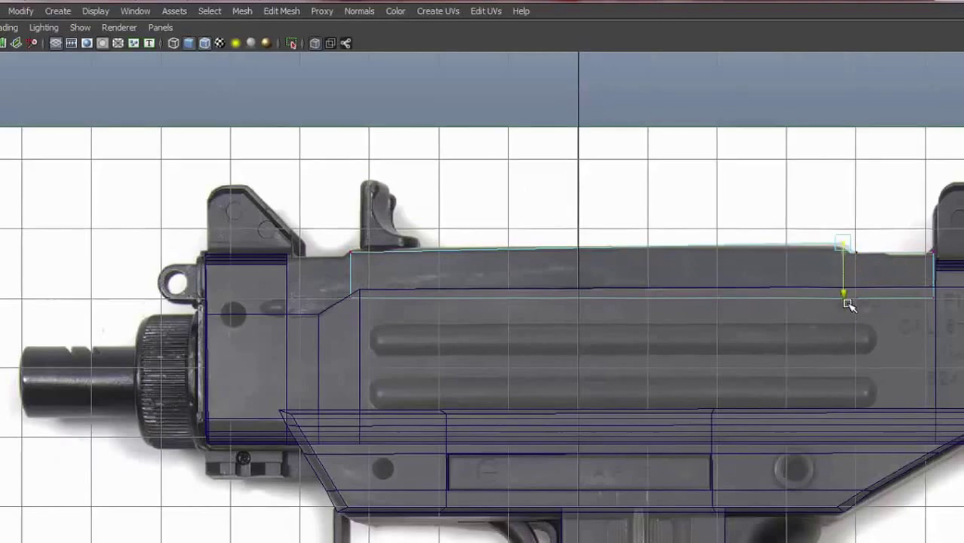
drag(848, 301, 861, 309)
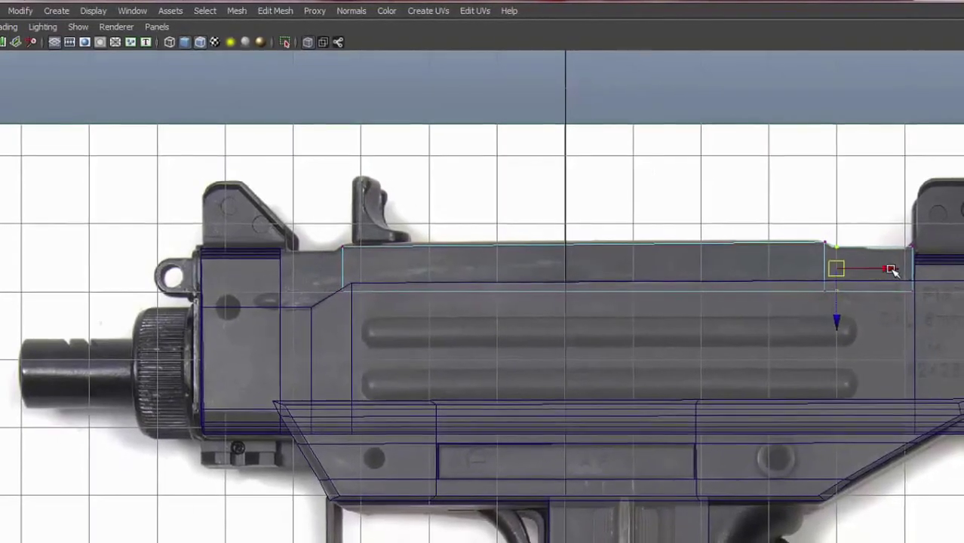
drag(891, 270, 887, 269)
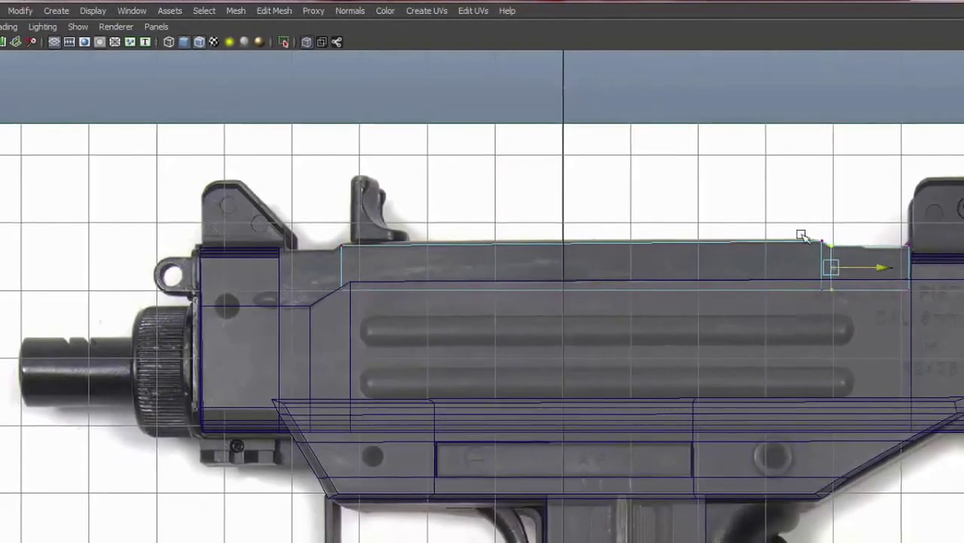
right_drag(422, 298, 486, 205)
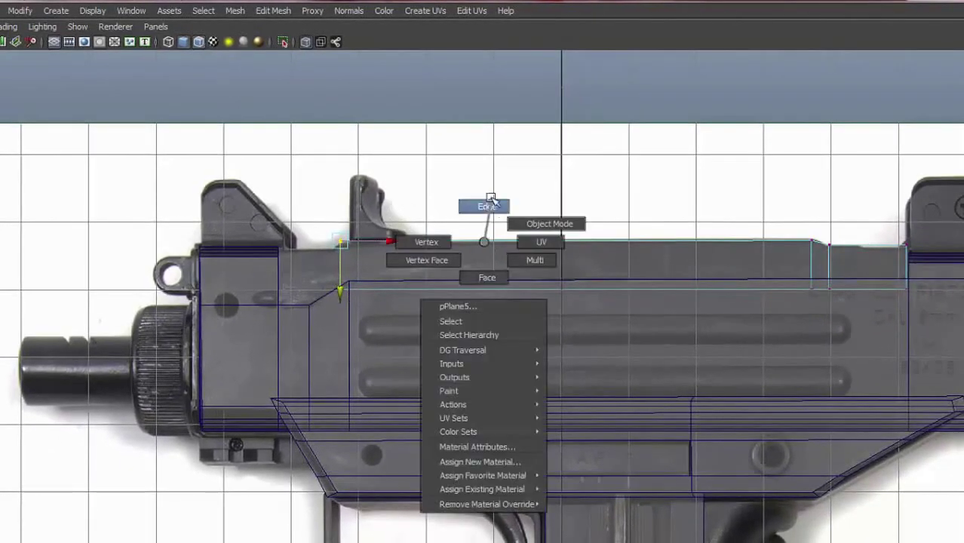
shift+right_drag(354, 302, 387, 270)
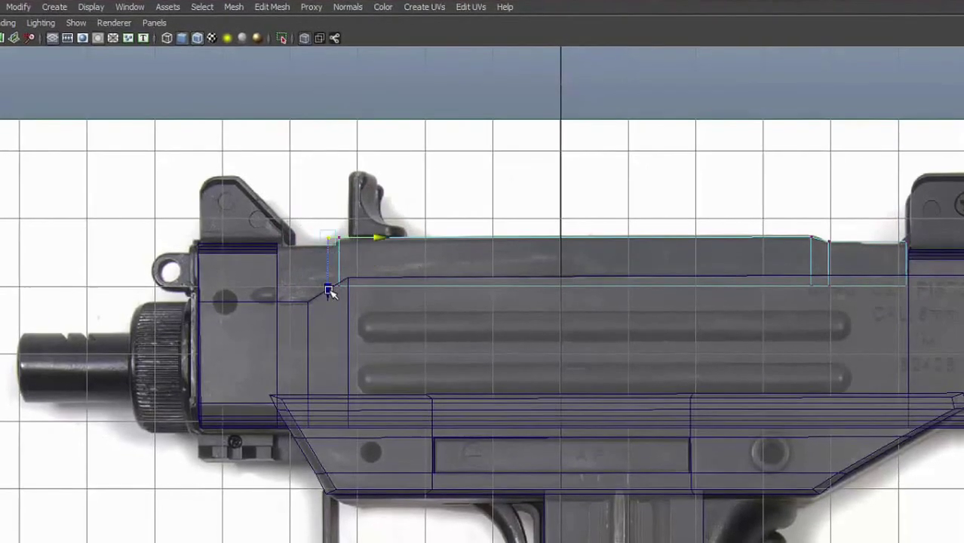
shift+right_drag(414, 264, 416, 297)
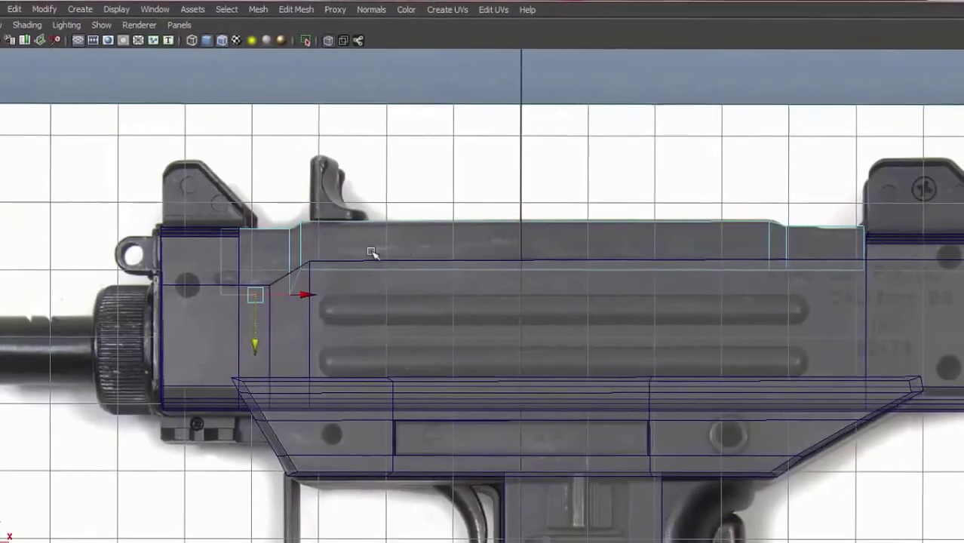
Check the new loops along the receiver top and front end in perspective
key(space)
key(space)
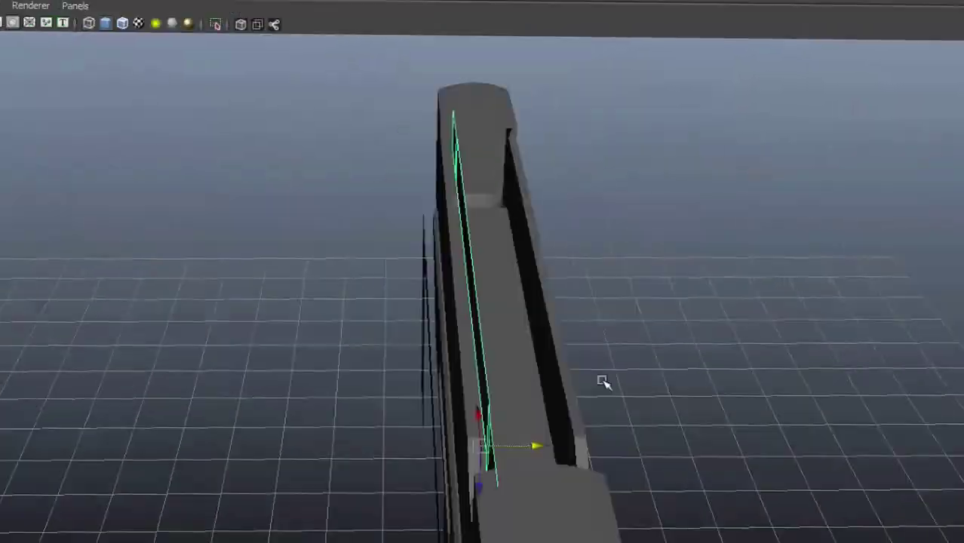
alt+drag(604, 383, 679, 314)
key(space)
key(space)
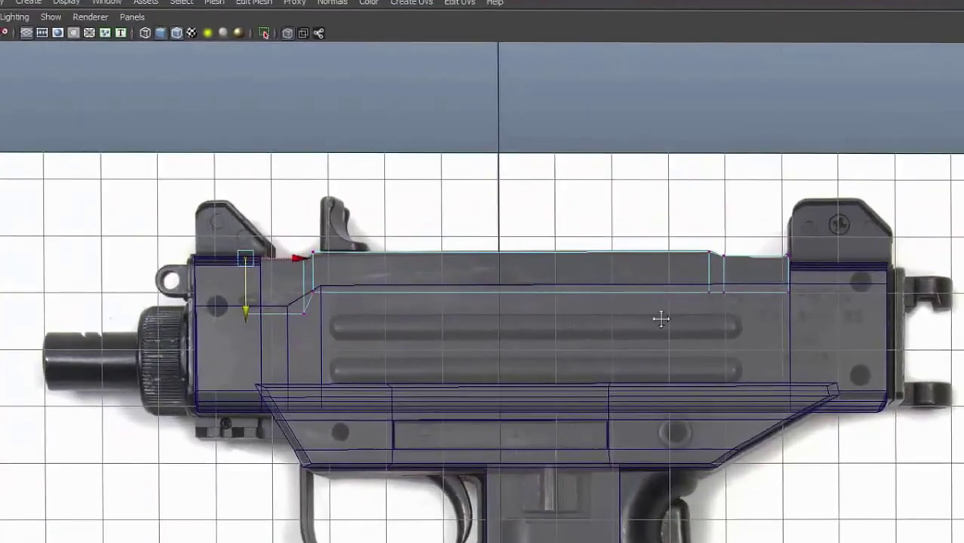
key(space)
key(space)
alt+drag(652, 261, 527, 295)
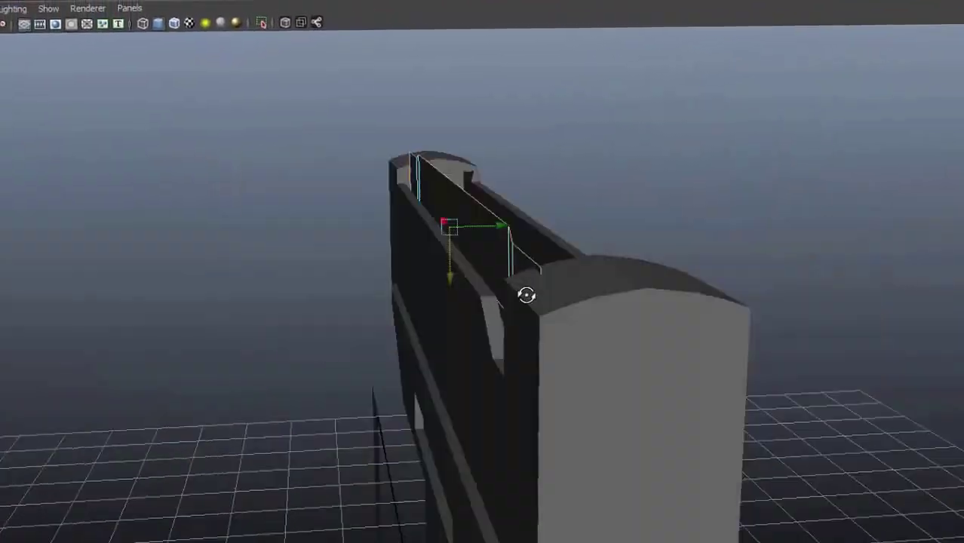
alt+drag(583, 263, 607, 260)
key(space)
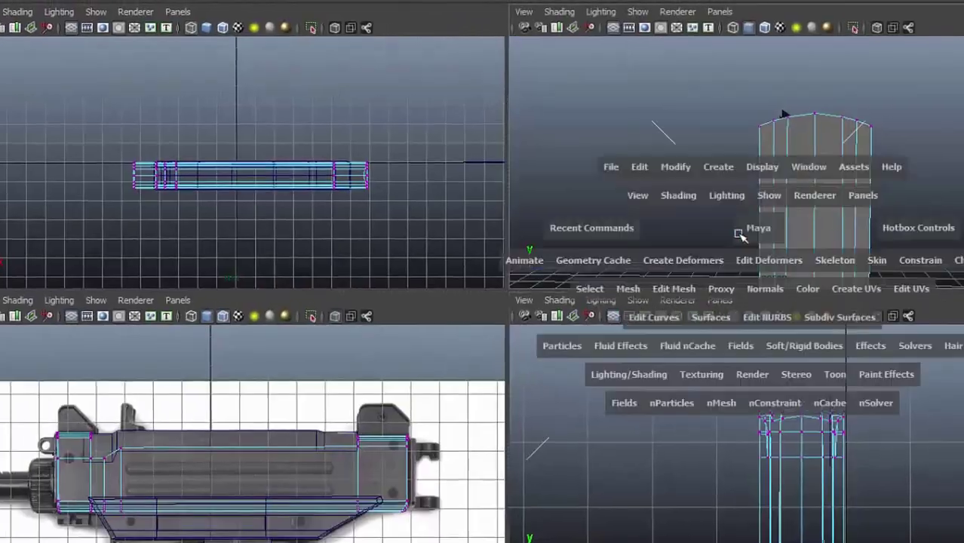
Inspect the receiver side up close in the side and perspective views
key(space)
mouse_move(792, 301)
alt+mouse_down()
mouse_move(785, 215)
mouse_move(702, 165)
mouse_move(682, 181)
alt+mouse_up()
mouse_move(691, 231)
alt+mouse_down()
mouse_move(662, 190)
mouse_move(577, 182)
mouse_move(400, 336)
alt+mouse_up()
key(space)
key(space)
scroll(495, 333, up, 1)
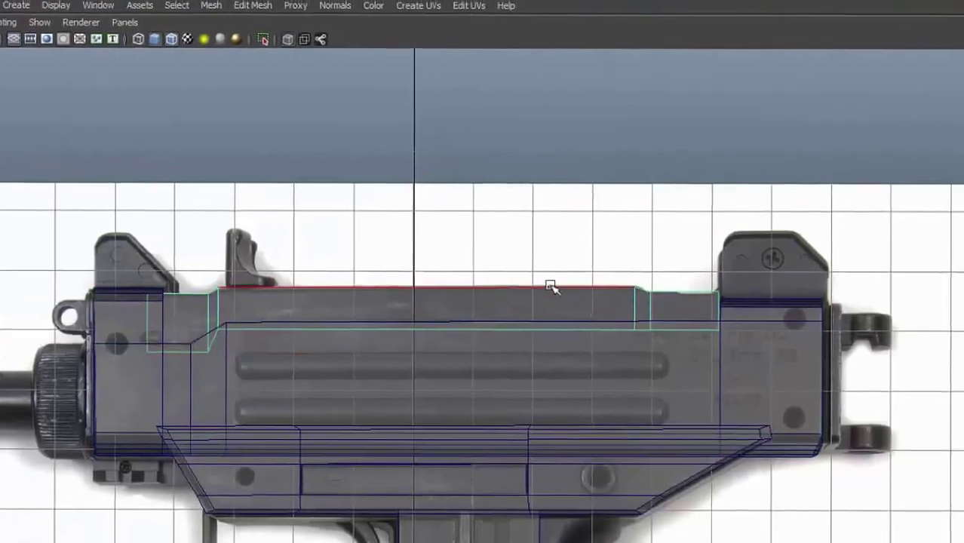
key(space)
key(space)
alt+drag(771, 143, 766, 191)
scroll(766, 191, down, 2)
key(space)
key(space)
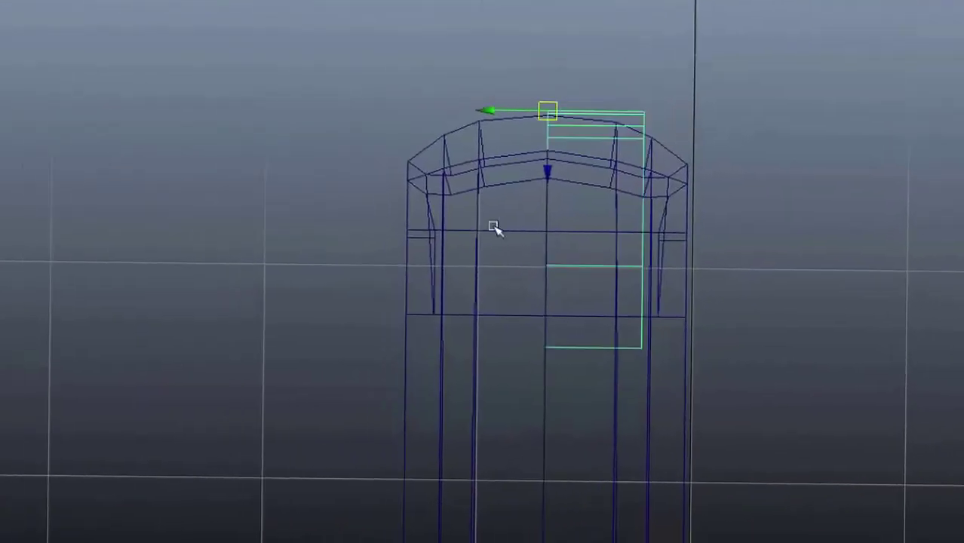
Rotate the selected top faces and refine the vertices of the receiver's top strip
alt+drag(495, 226, 667, 58)
shift+right_drag(667, 58, 643, 278)
key(e)
shift+right_drag(656, 181, 674, 140)
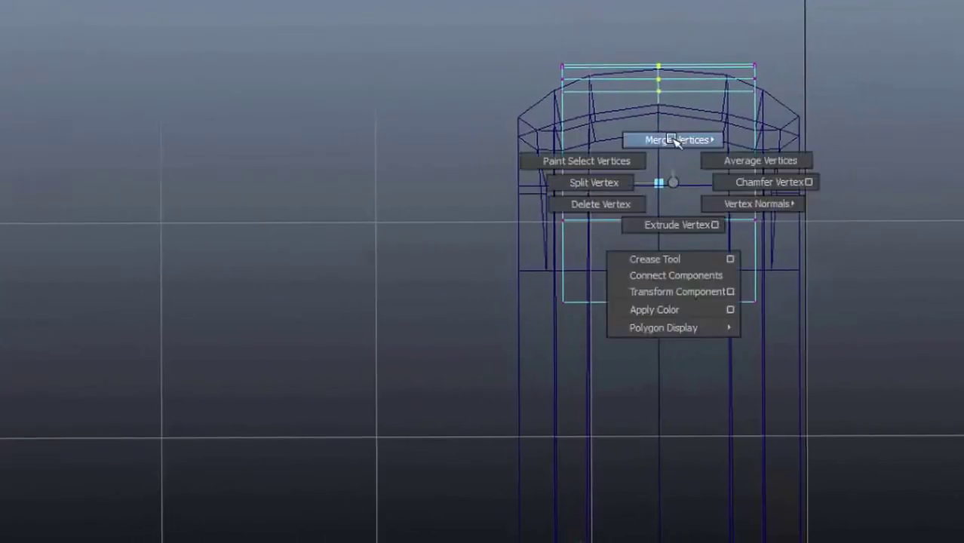
key(space)
mouse_move(882, 248)
alt+mouse_down()
mouse_move(467, 180)
mouse_move(688, 257)
mouse_move(459, 265)
mouse_move(608, 177)
mouse_move(211, 232)
mouse_move(340, 295)
alt+mouse_up()
Select the receiver's long narrow top face strip and check it from several angles
scroll(413, 276, up, 5)
alt+drag(414, 276, 688, 184)
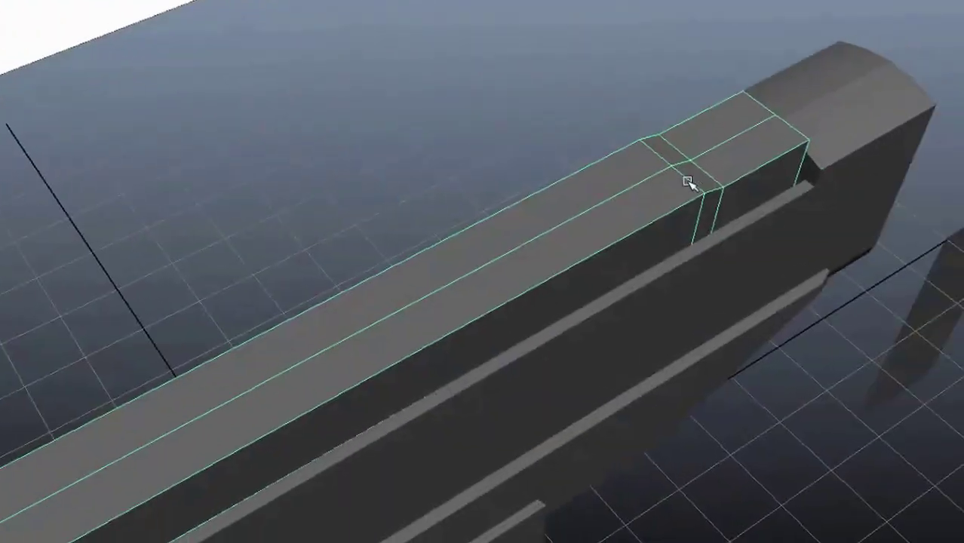
alt+drag(745, 213, 498, 218)
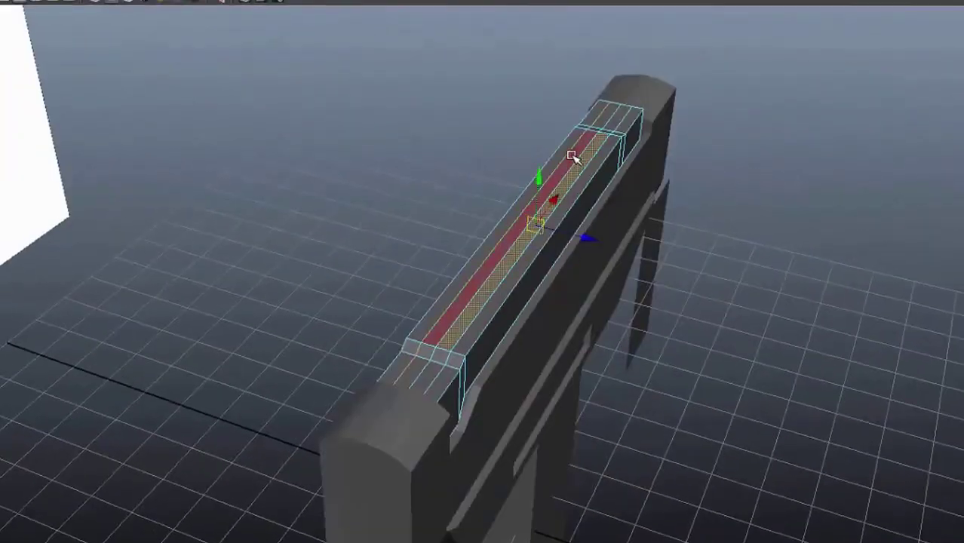
mouse_move(571, 156)
alt+mouse_down()
mouse_move(517, 198)
mouse_move(522, 243)
mouse_move(571, 267)
alt+mouse_up()
scroll(463, 311, up, 5)
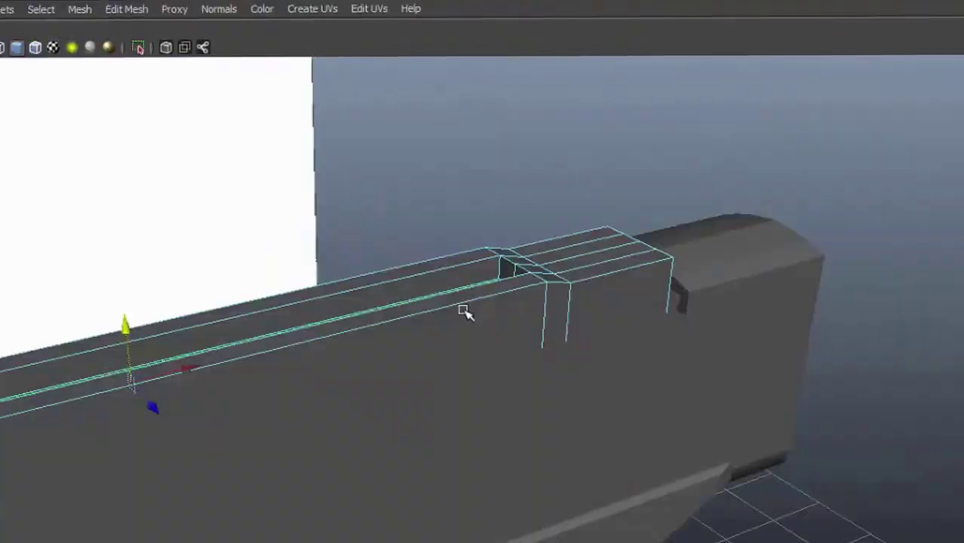
click(463, 310)
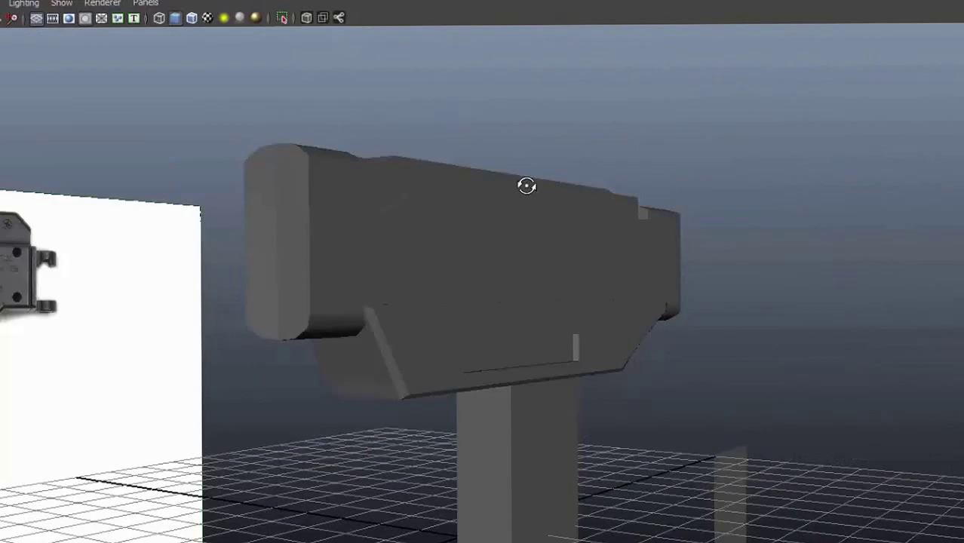
mouse_move(527, 185)
alt+mouse_down()
mouse_move(609, 181)
mouse_move(405, 263)
mouse_move(568, 332)
alt+mouse_up()
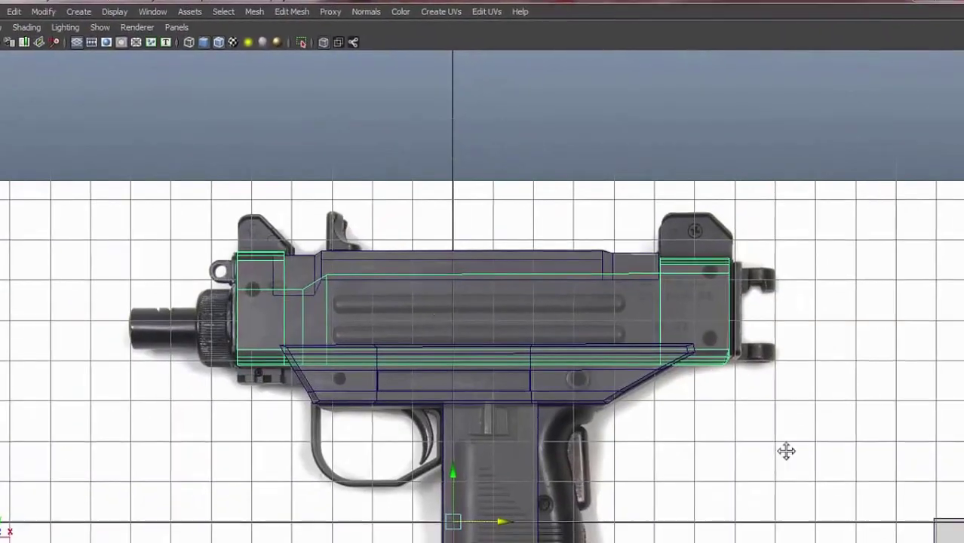
scroll(787, 451, down, 2)
click(903, 474)
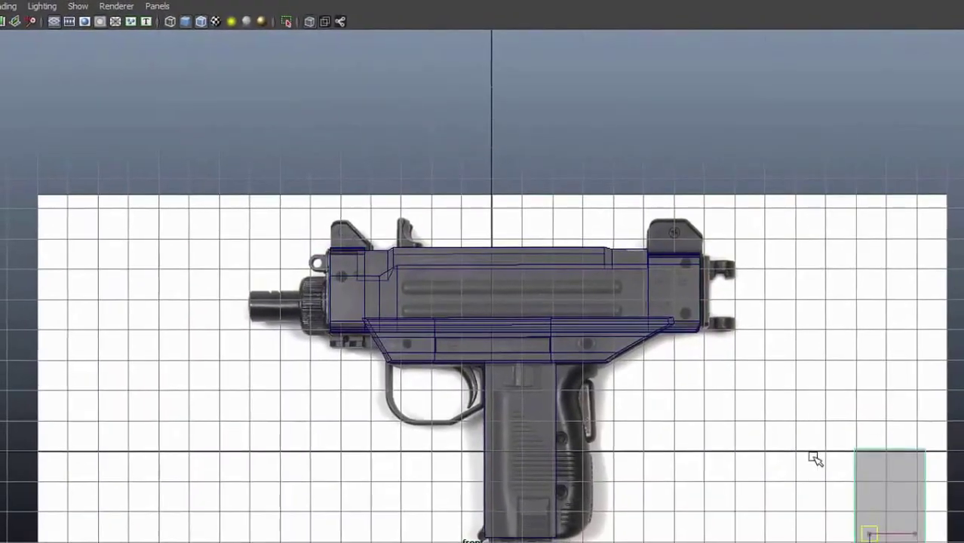
Place the new plane at the muzzle-end sight and pull its corners onto the sight outline
drag(870, 534, 462, 276)
scroll(556, 280, up, 2)
scroll(517, 309, up, 2)
drag(490, 330, 298, 316)
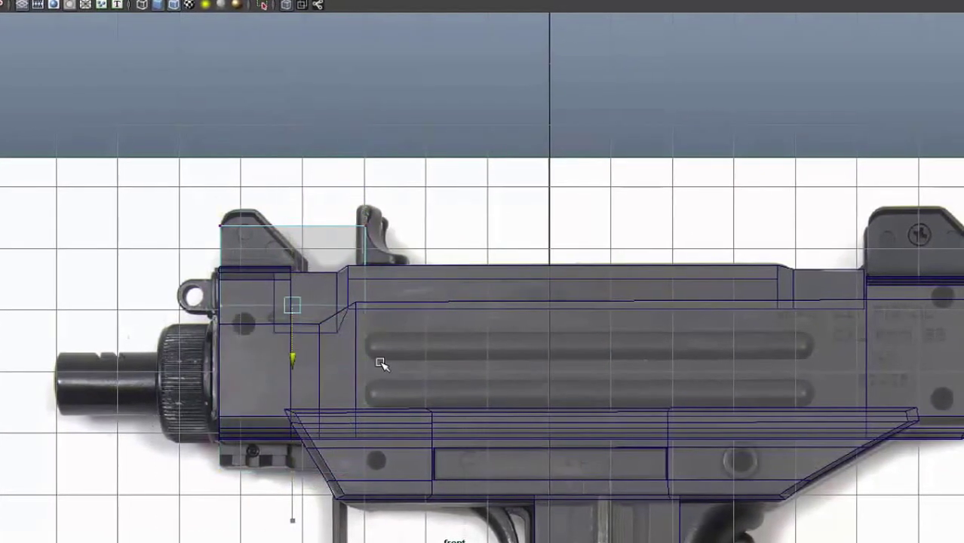
scroll(290, 351, up, 2)
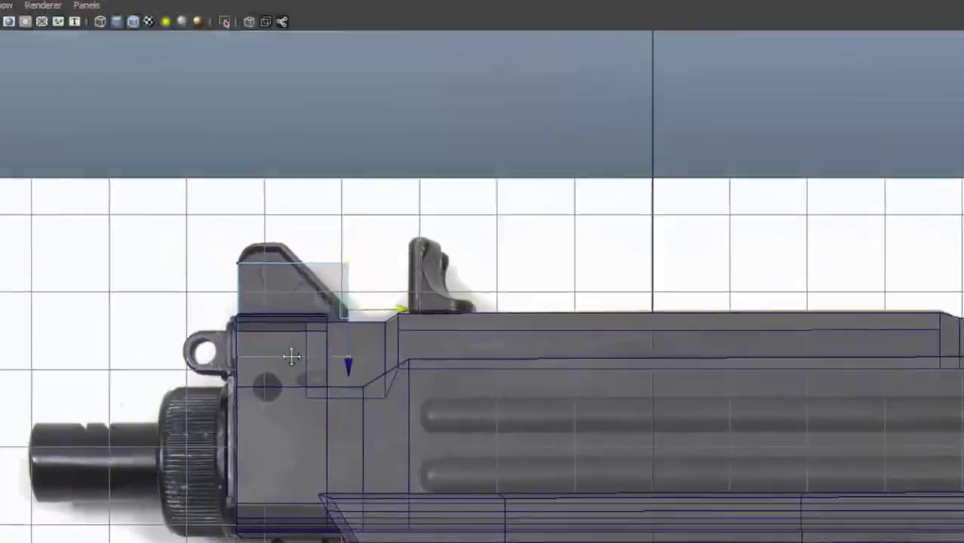
scroll(307, 179, up, 2)
scroll(256, 343, up, 2)
middle_drag(177, 330, 135, 370)
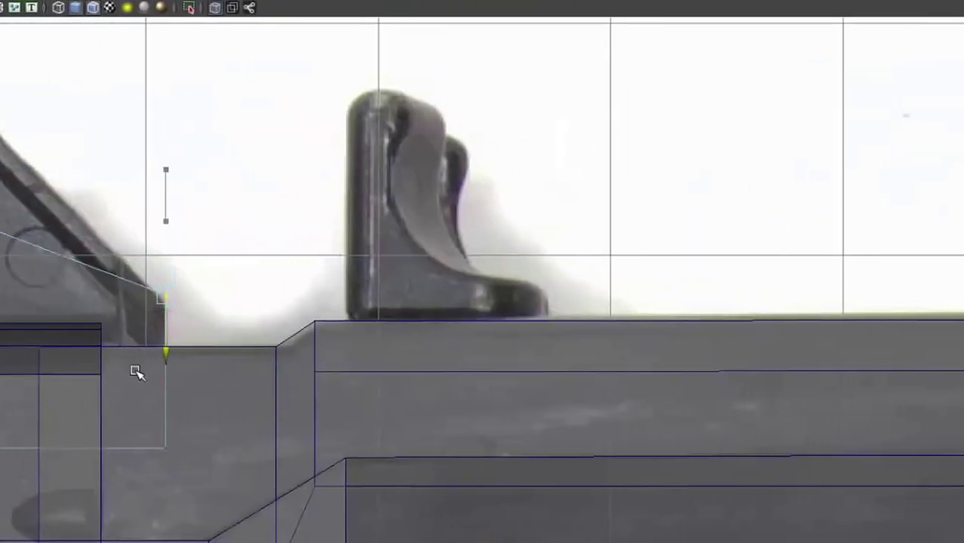
mouse_move(213, 287)
alt+middle_down()
mouse_move(347, 236)
mouse_move(445, 226)
alt+middle_up()
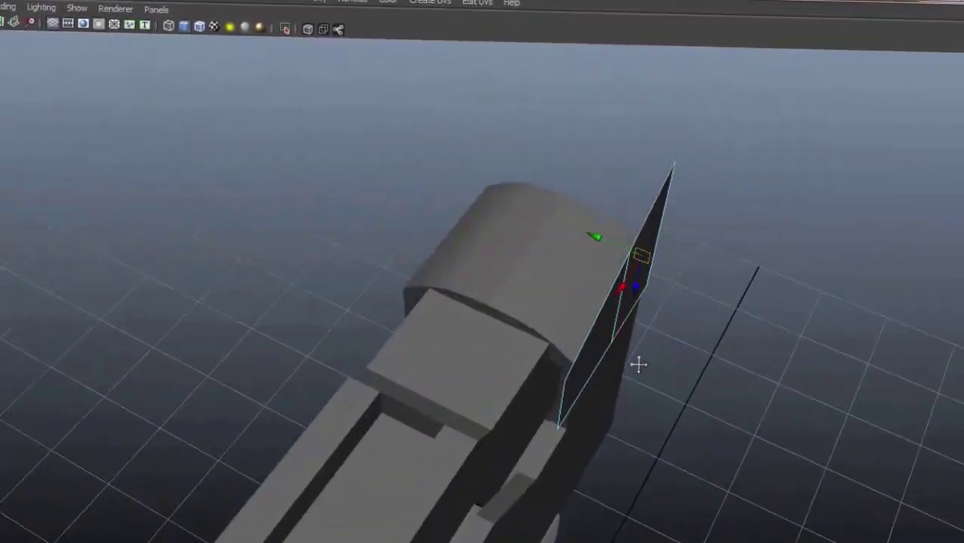
Add a vertical edge loop through the sight and raise its top vertex to the outline
key(space)
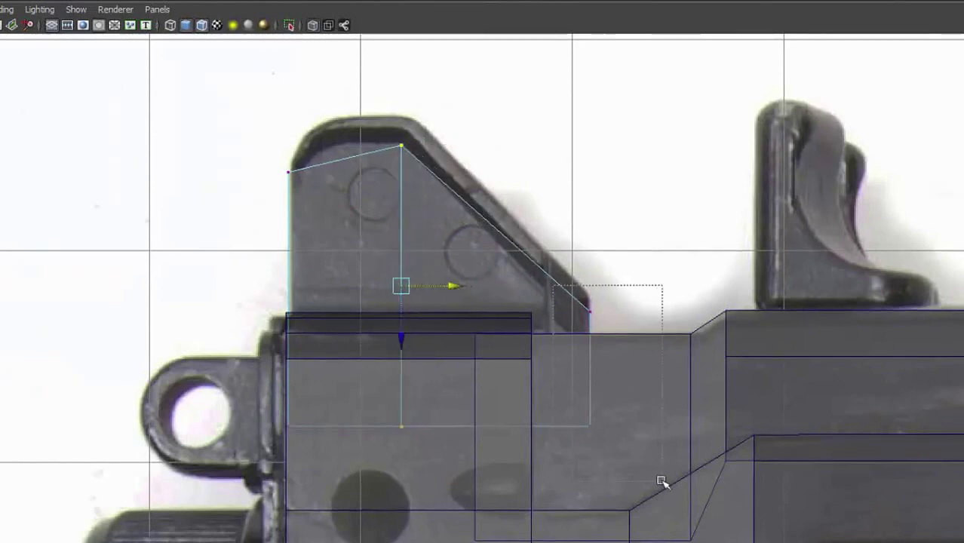
drag(308, 224, 281, 164)
alt+middle_drag(280, 165, 494, 214)
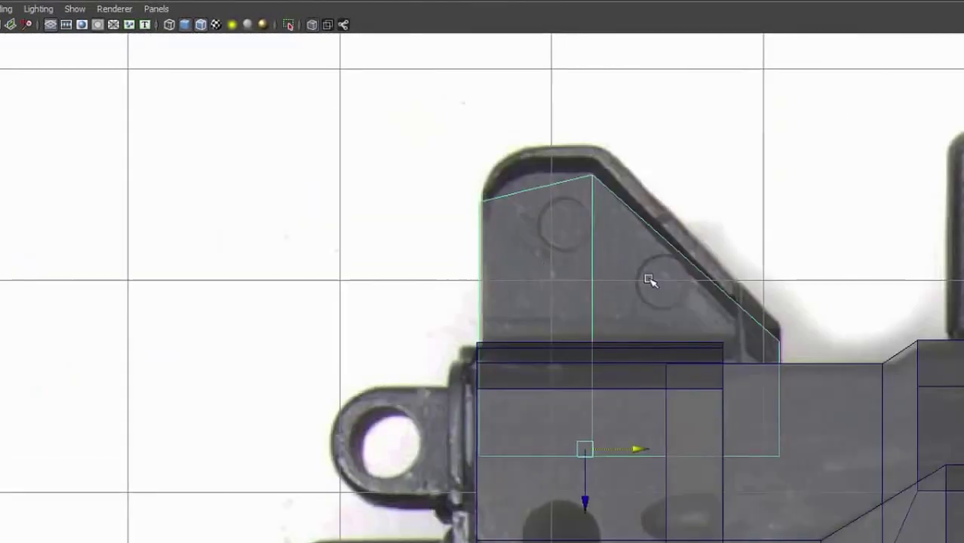
click(533, 192)
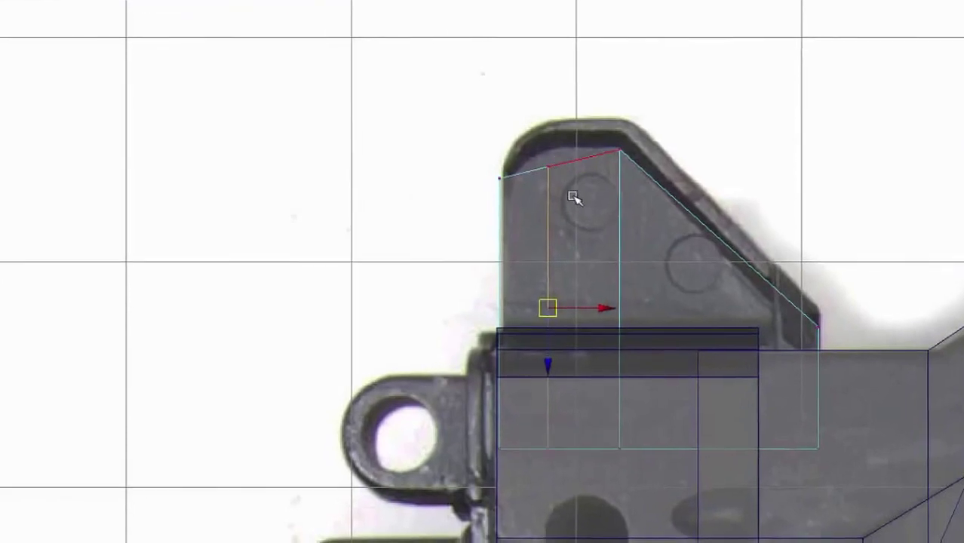
click(548, 167)
drag(549, 208, 550, 165)
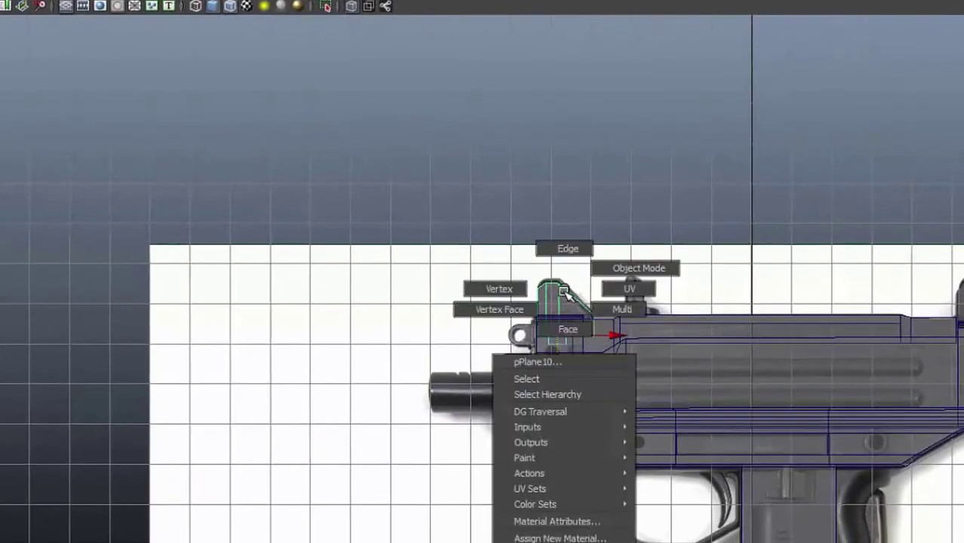
Review the traced sight plane in the perspective and front wireframe views
key(space)
key(space)
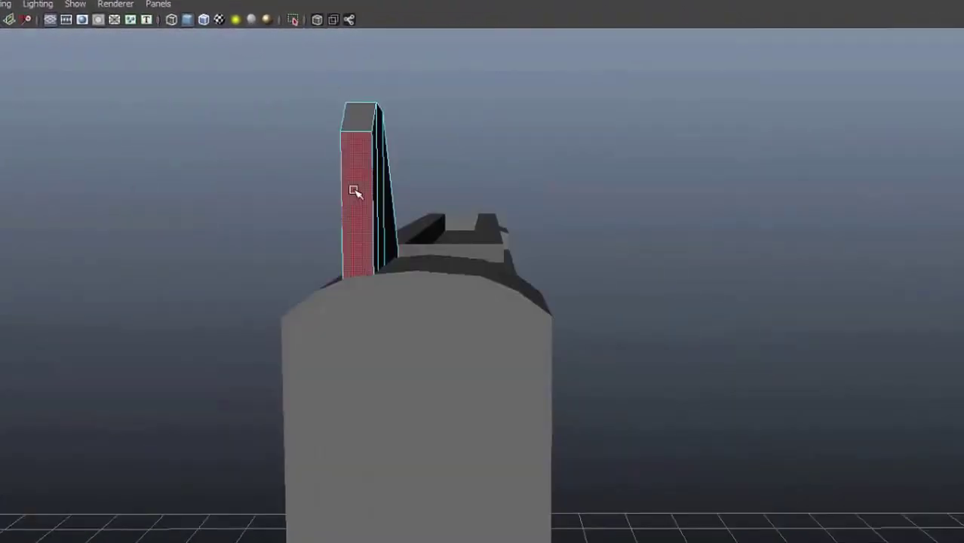
key(space)
key(space)
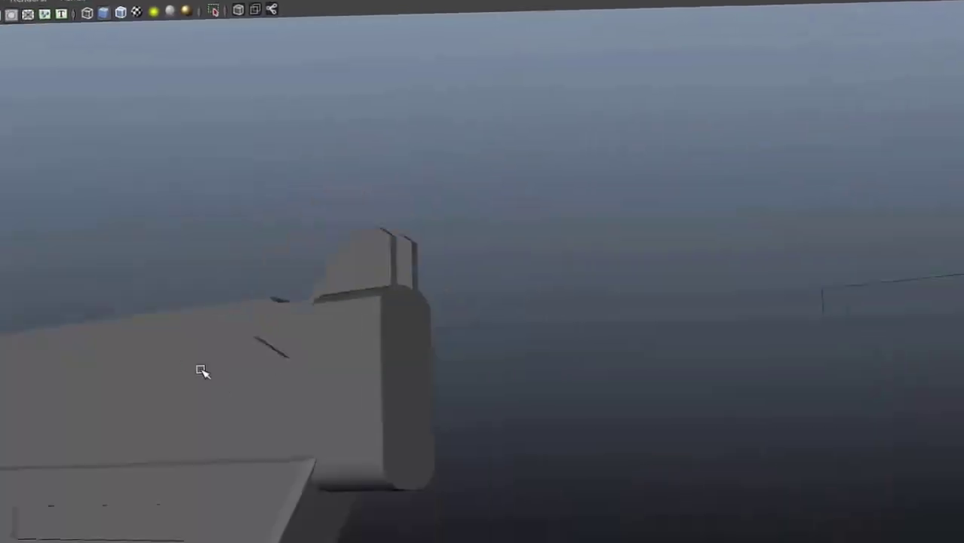
alt+drag(202, 371, 582, 342)
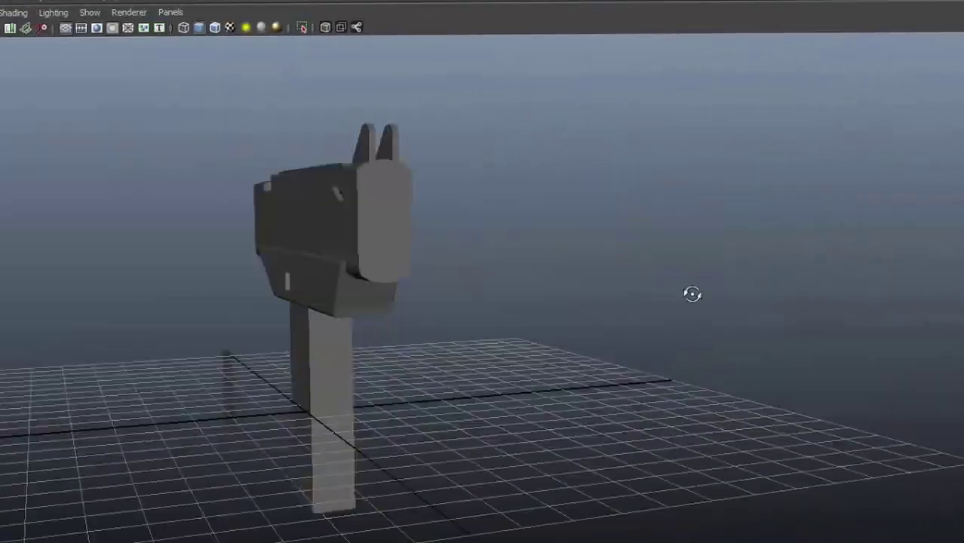
alt+drag(692, 294, 431, 301)
key(space)
key(space)
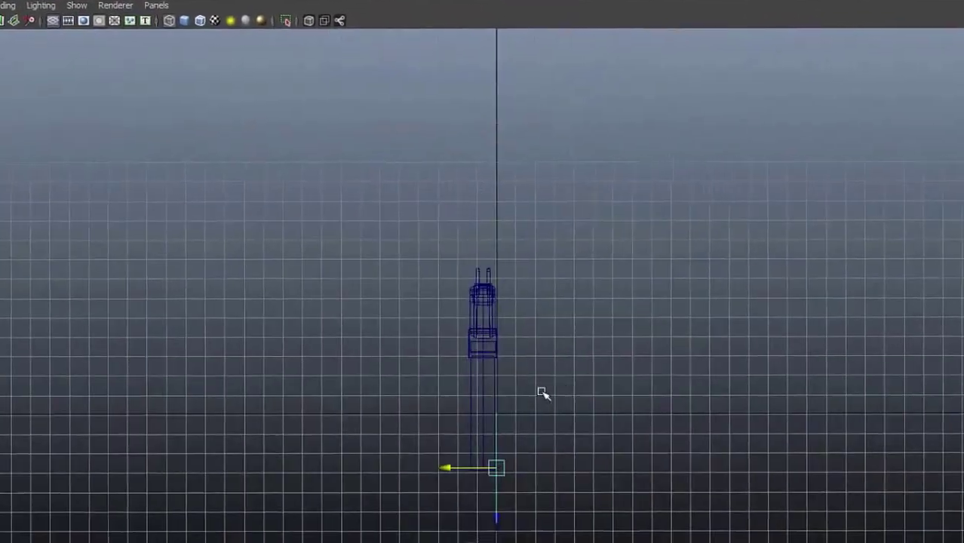
key(space)
key(space)
key(space)
key(space)
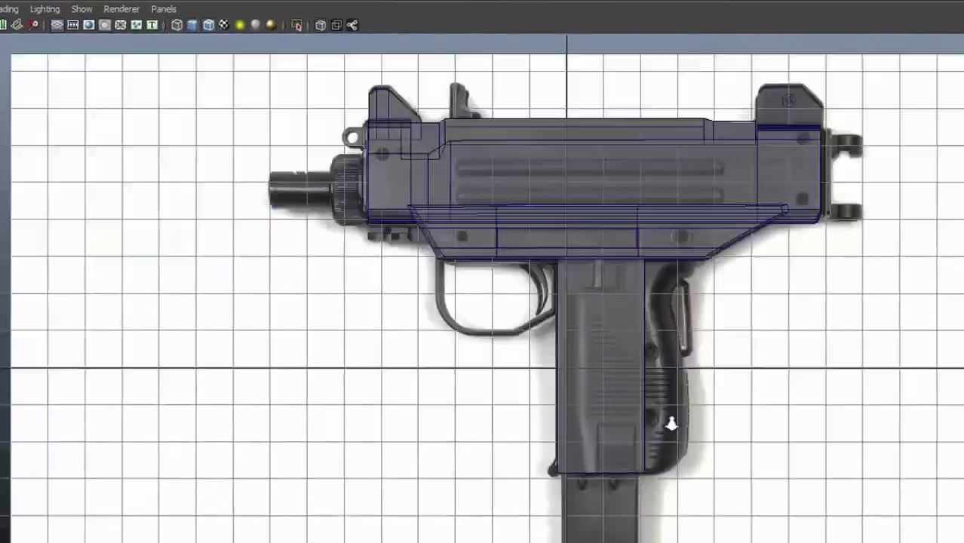
Duplicate the flat plane and fit its edges to the lug outline above the rail
scroll(671, 425, down, 3)
key(ctrl+d)
mouse_move(796, 393)
mouse_down()
mouse_move(638, 340)
mouse_move(517, 280)
mouse_up()
scroll(472, 178, up, 5)
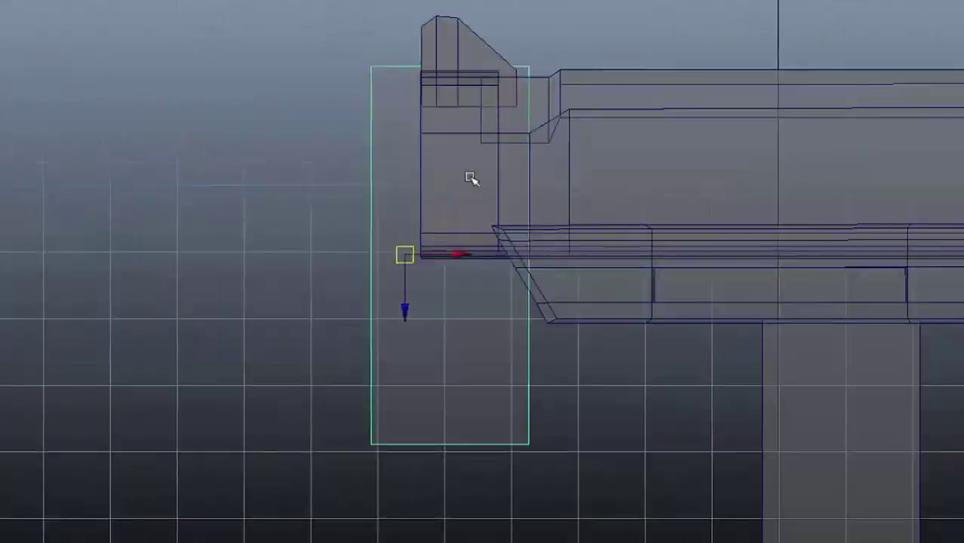
scroll(472, 178, down, 3)
drag(265, 64, 371, 103)
middle_drag(674, 390, 522, 385)
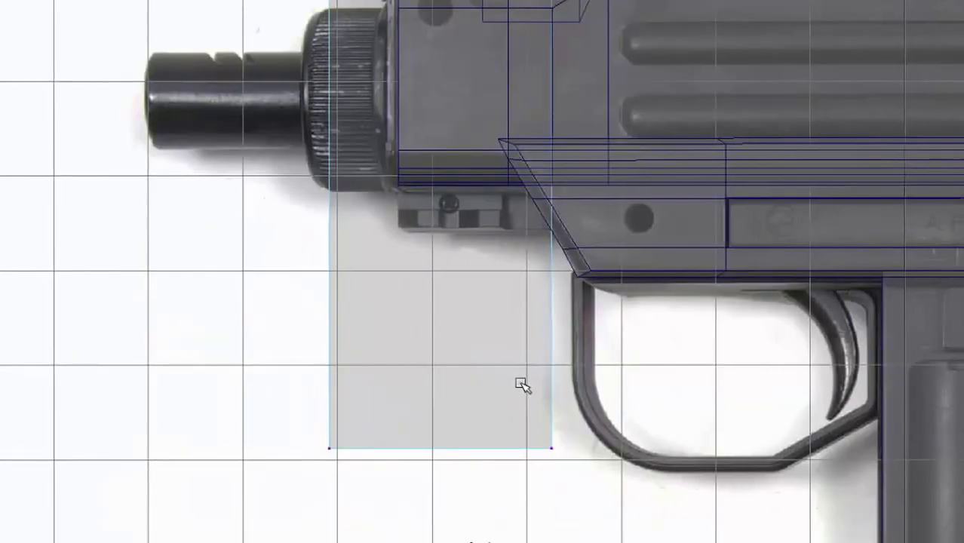
click(552, 181)
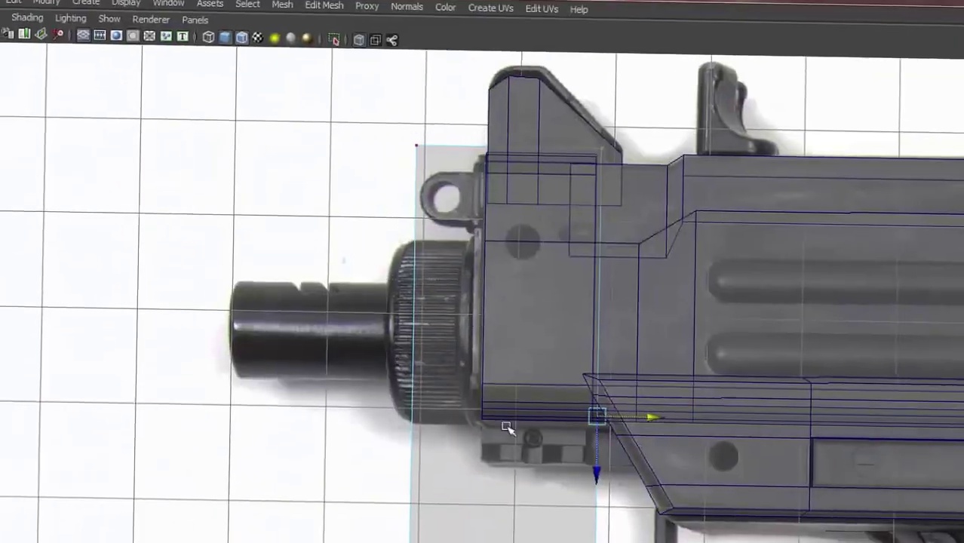
click(414, 415)
drag(490, 414, 537, 408)
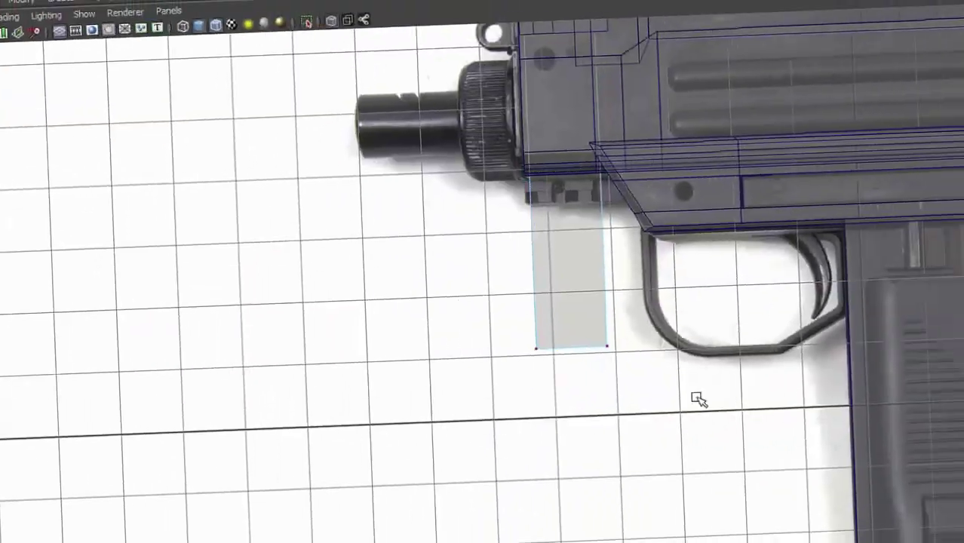
drag(589, 341, 581, 381)
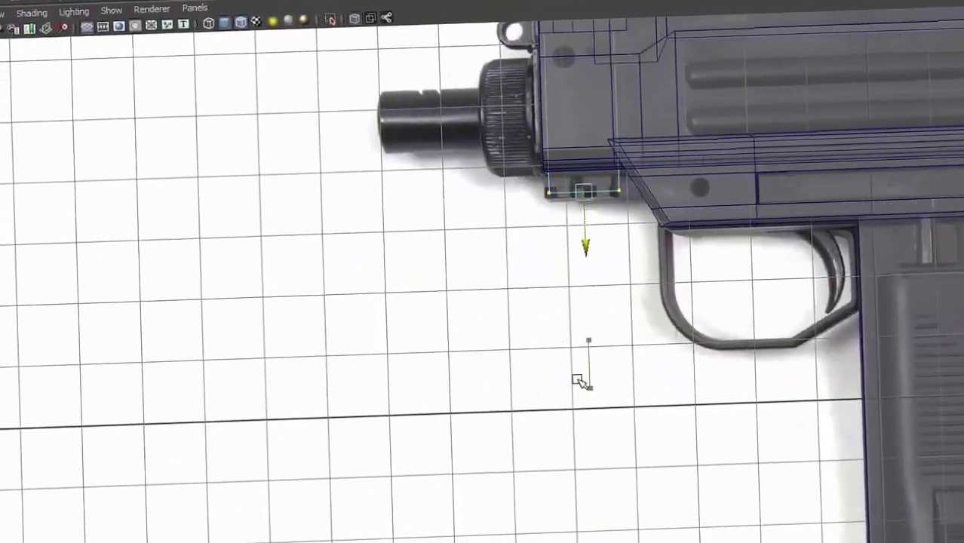
scroll(581, 381, up, 5)
Move the small piece onto the gun body and frame it in perspective
key(space)
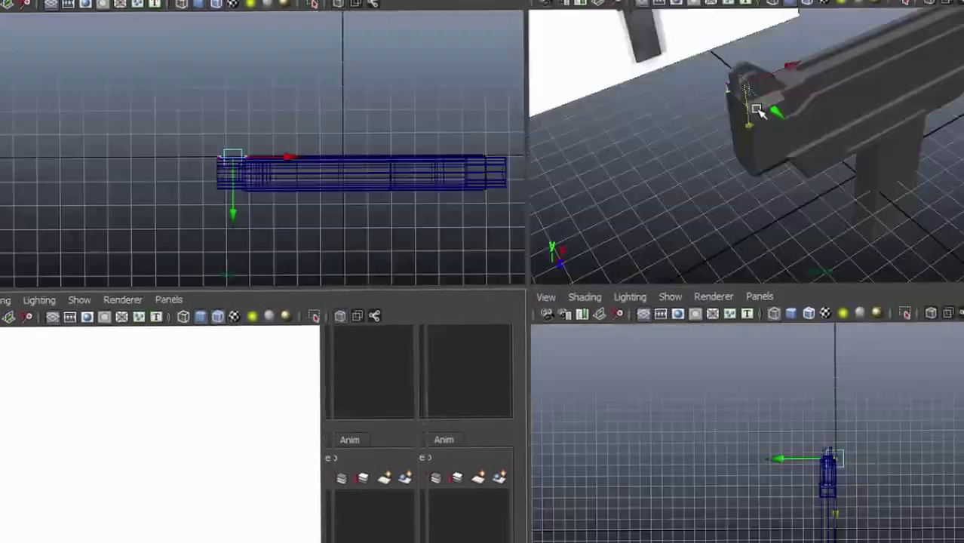
key(space)
alt+drag(508, 219, 502, 254)
right_drag(181, 263, 230, 272)
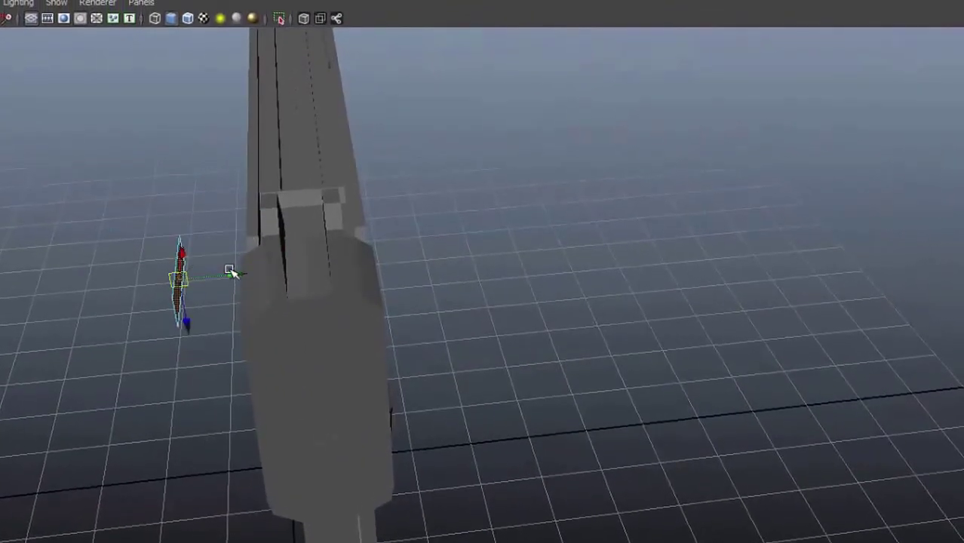
drag(243, 302, 344, 319)
key(f)
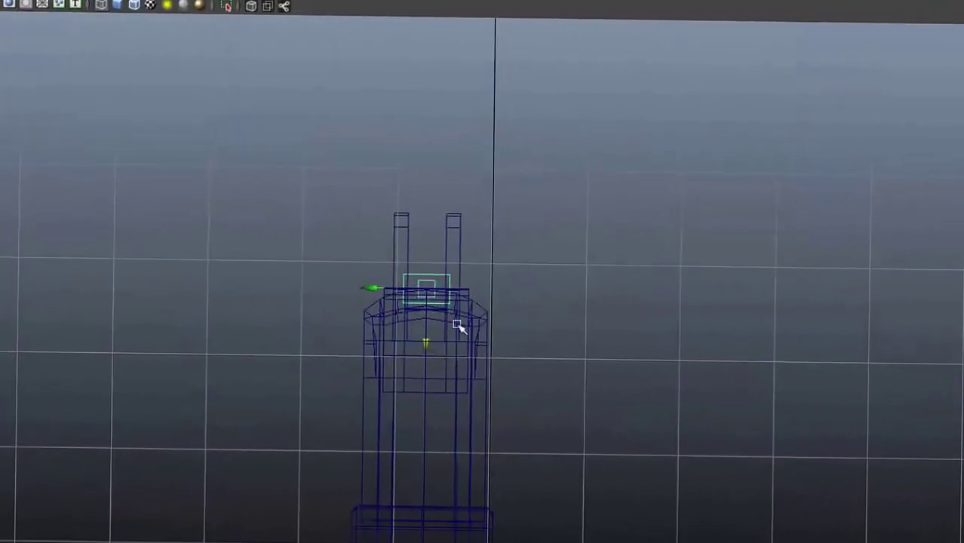
key(space)
key(space)
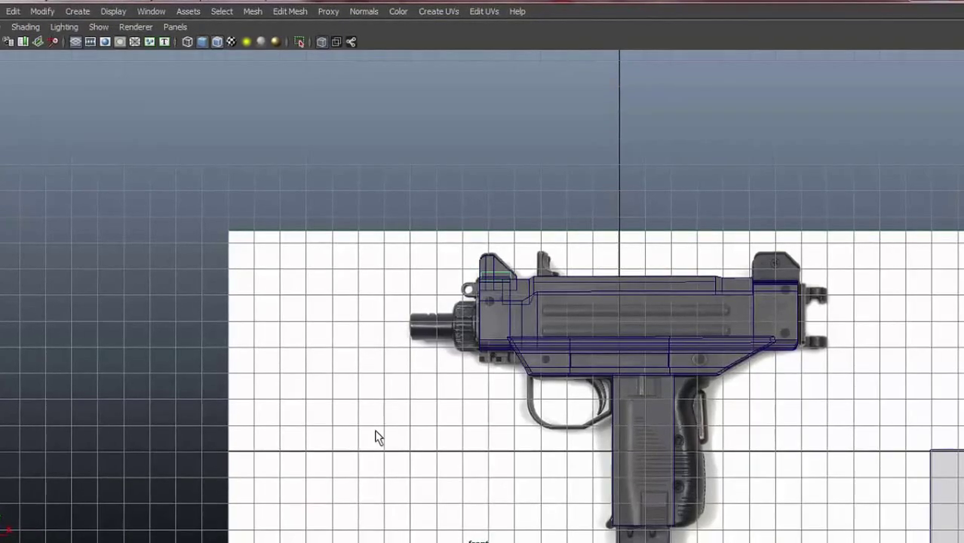
Slide the small sight piece back to the rear sight and align its top corner to the outline
click(507, 272)
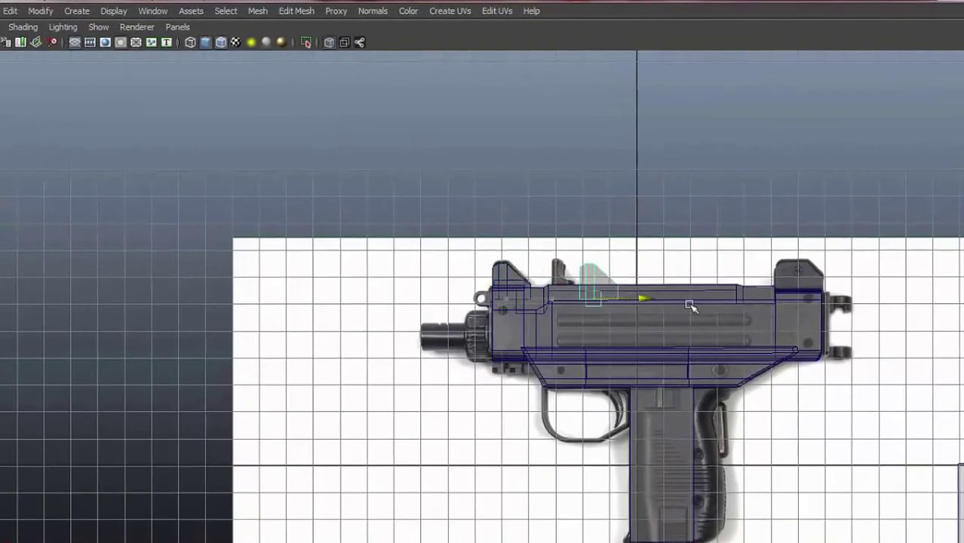
drag(513, 272, 845, 298)
key(f)
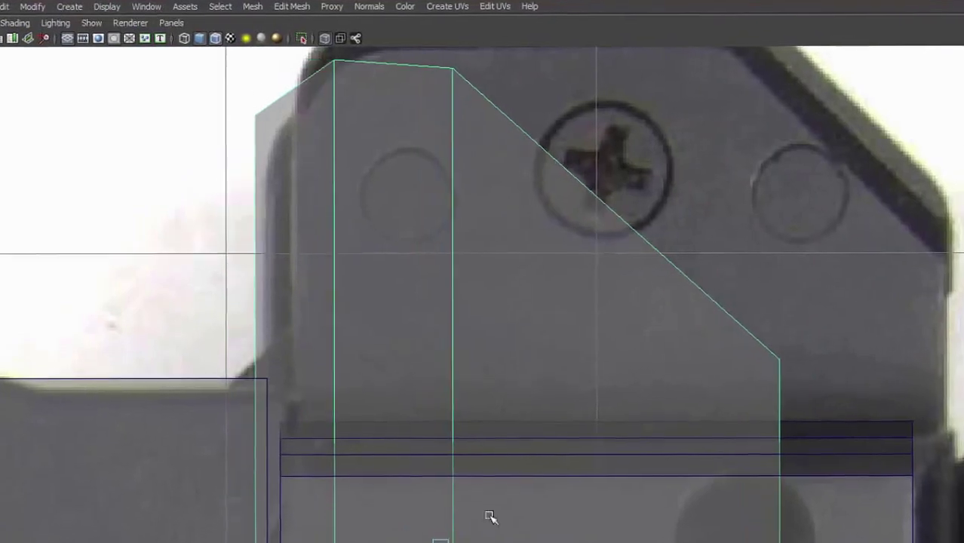
scroll(485, 516, down, 5)
scroll(609, 301, up, 2)
drag(445, 411, 450, 413)
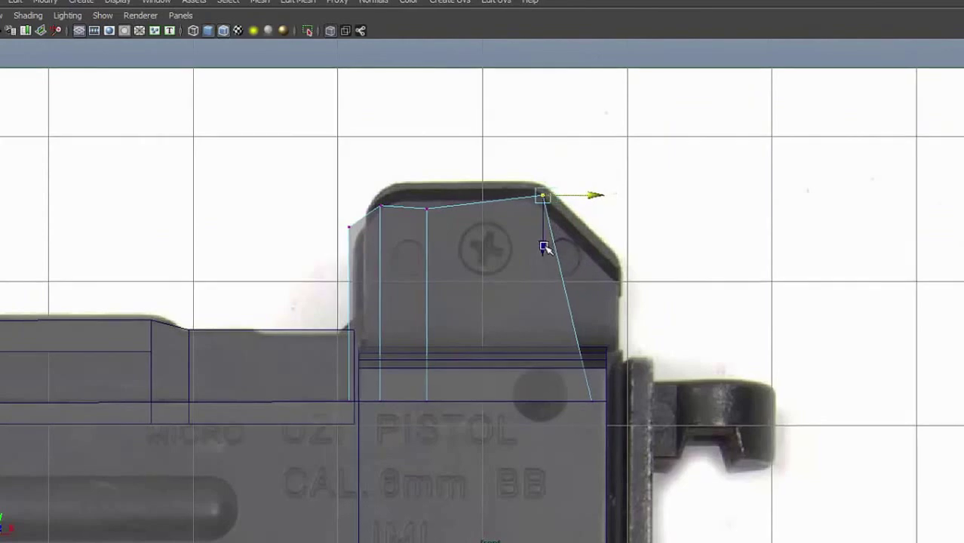
Add a horizontal edge loop across the rear sight and view it in perspective
click(423, 210)
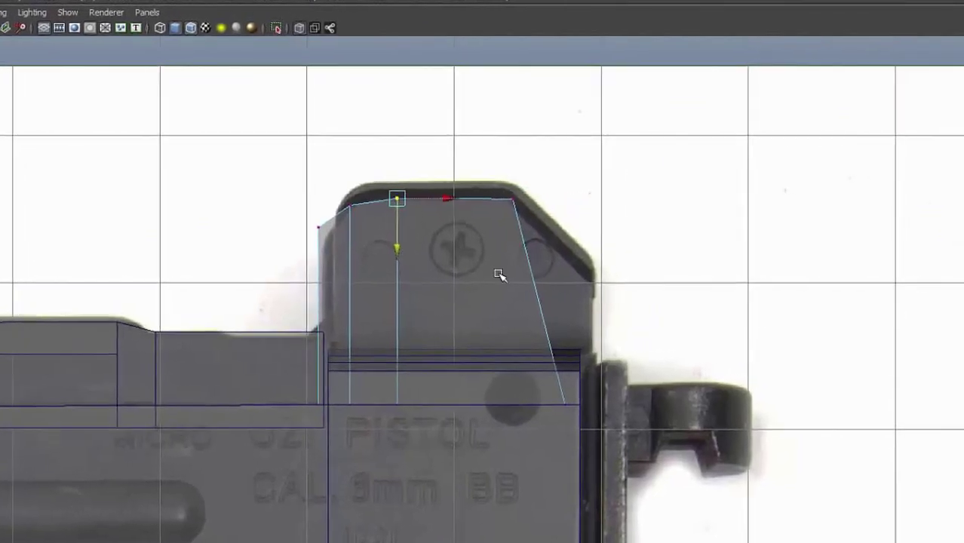
shift+right_drag(499, 276, 477, 273)
click(399, 311)
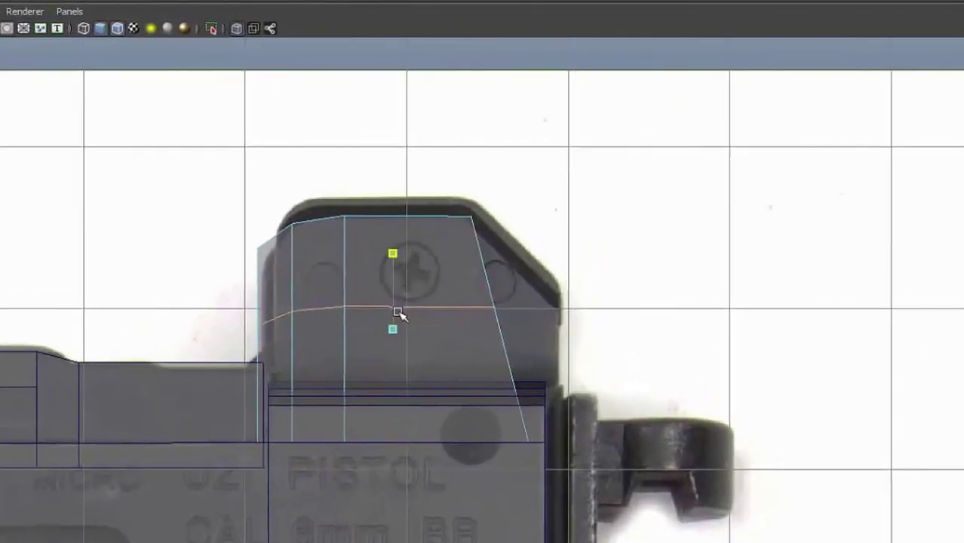
key(space)
key(space)
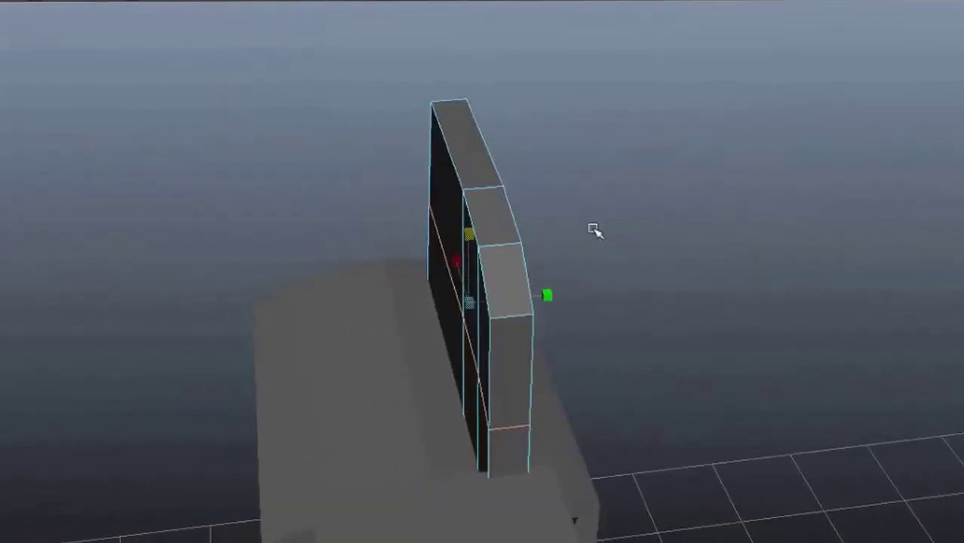
mouse_move(594, 231)
alt+mouse_down()
mouse_move(545, 212)
mouse_move(462, 215)
mouse_move(445, 259)
mouse_move(547, 261)
mouse_move(502, 260)
alt+mouse_up()
key(space)
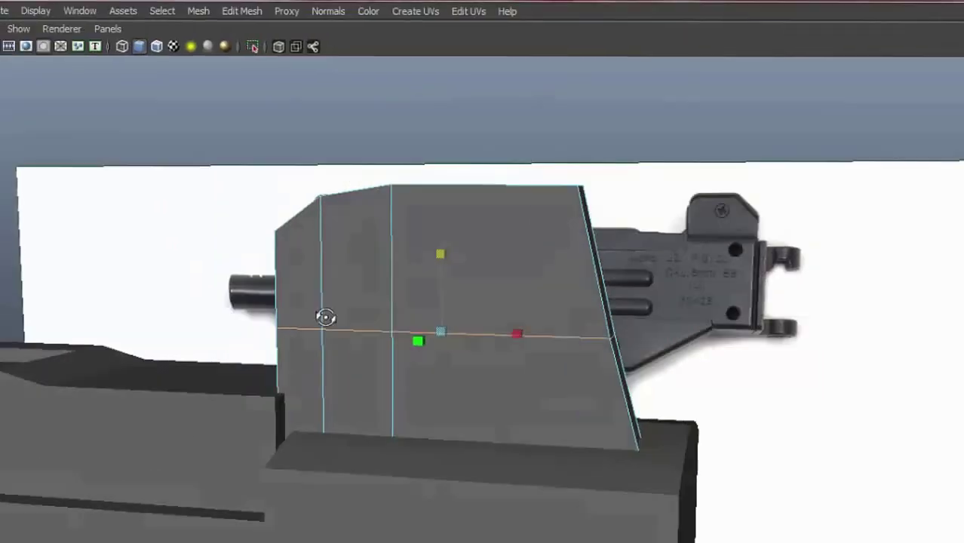
Shift the rear sight's side vertices to straighten its edge along the reference outline
right_drag(603, 256, 523, 245)
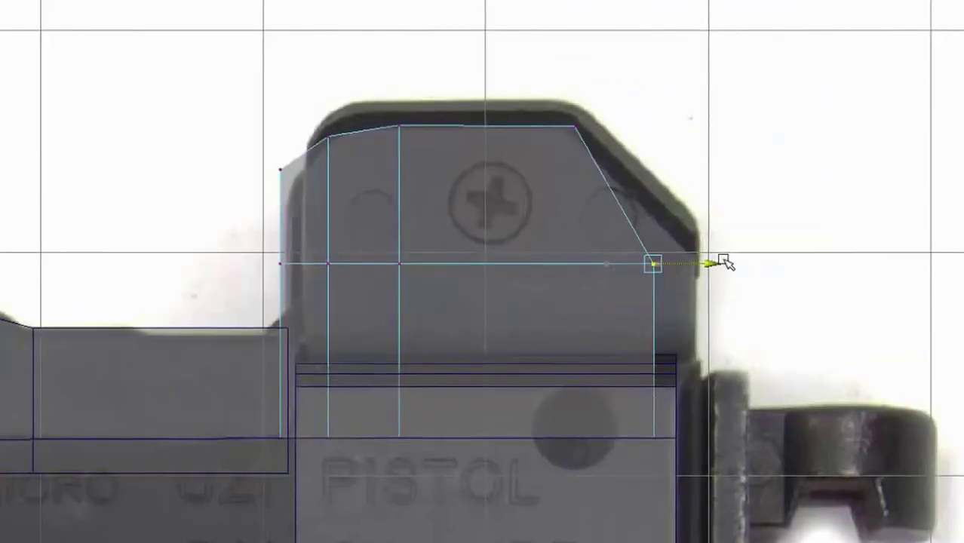
click(650, 434)
drag(717, 427, 747, 426)
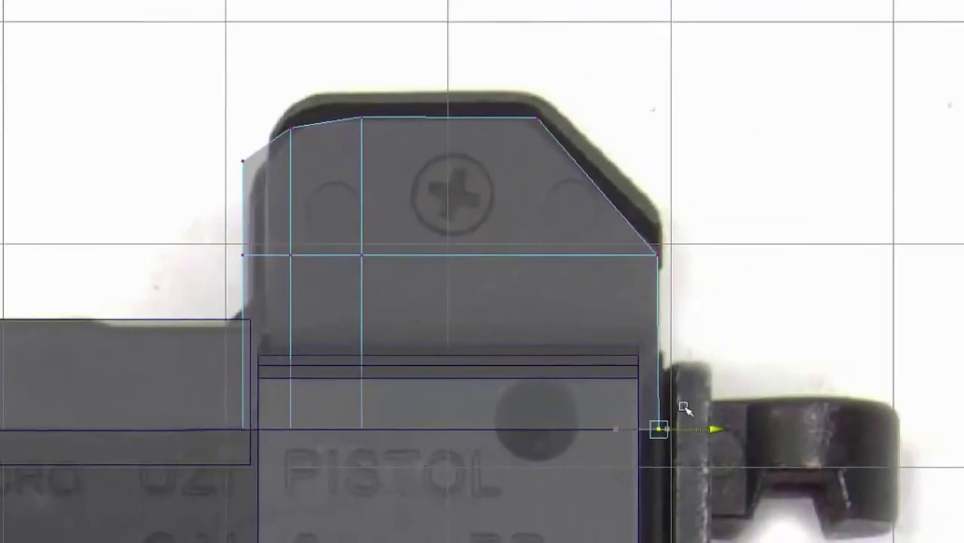
click(349, 424)
scroll(389, 294, down, 5)
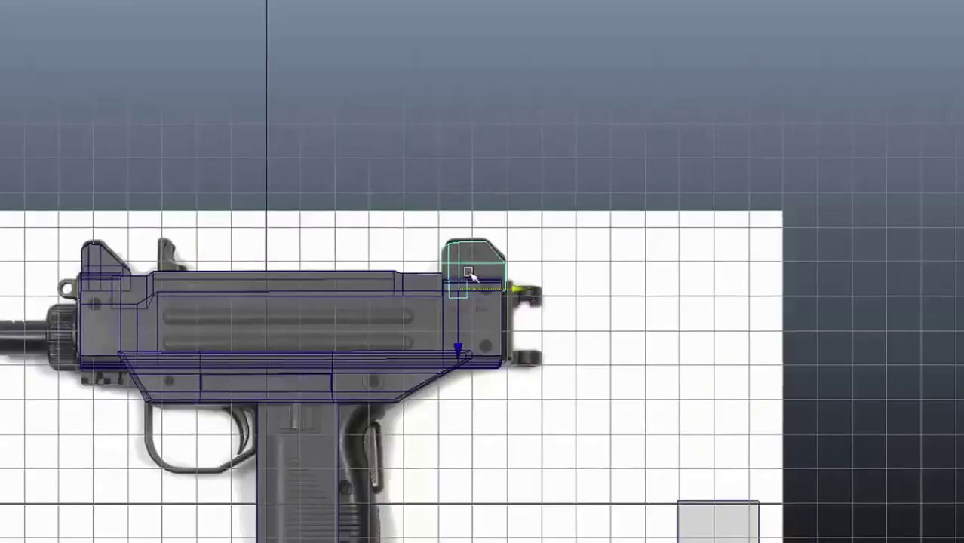
scroll(389, 294, up, 3)
key(space)
key(space)
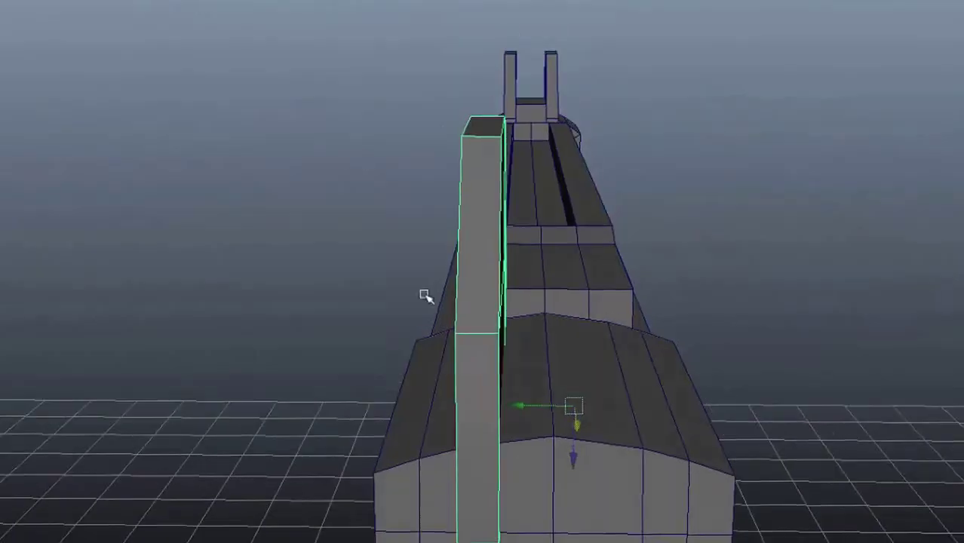
Extrude the receiver's selected rear edges to form the rear end plate
mouse_move(96, 196)
alt+mouse_down()
mouse_move(322, 71)
mouse_move(333, 189)
alt+mouse_up()
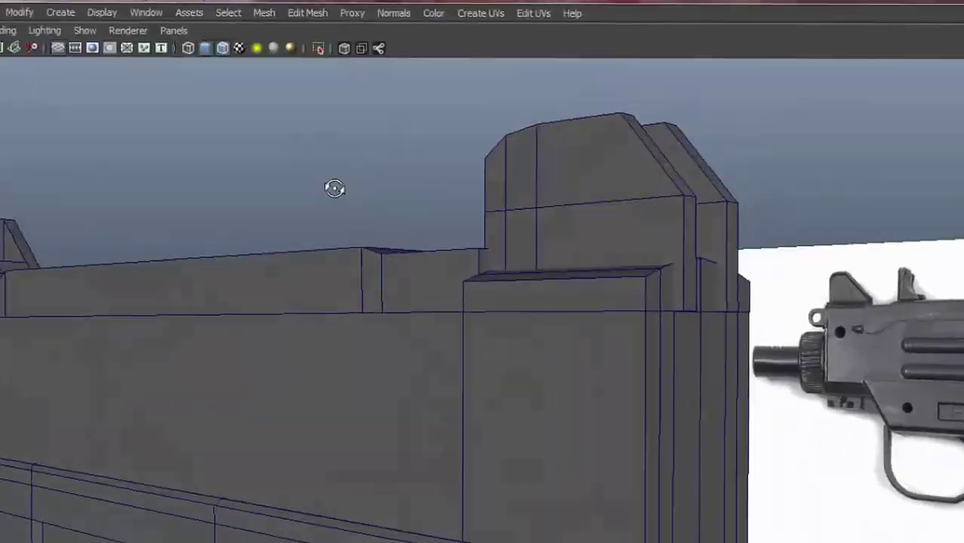
key(space)
key(space)
right_click(461, 184)
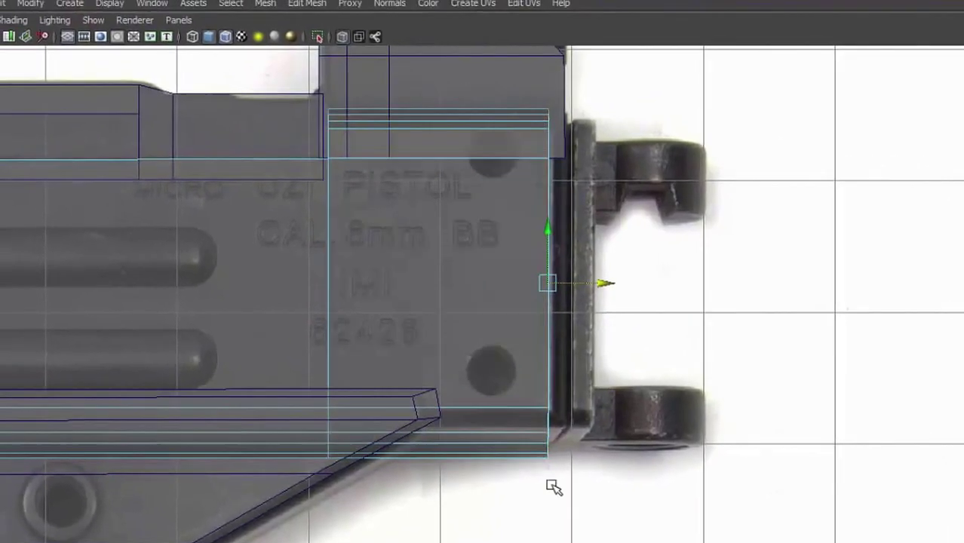
key(space)
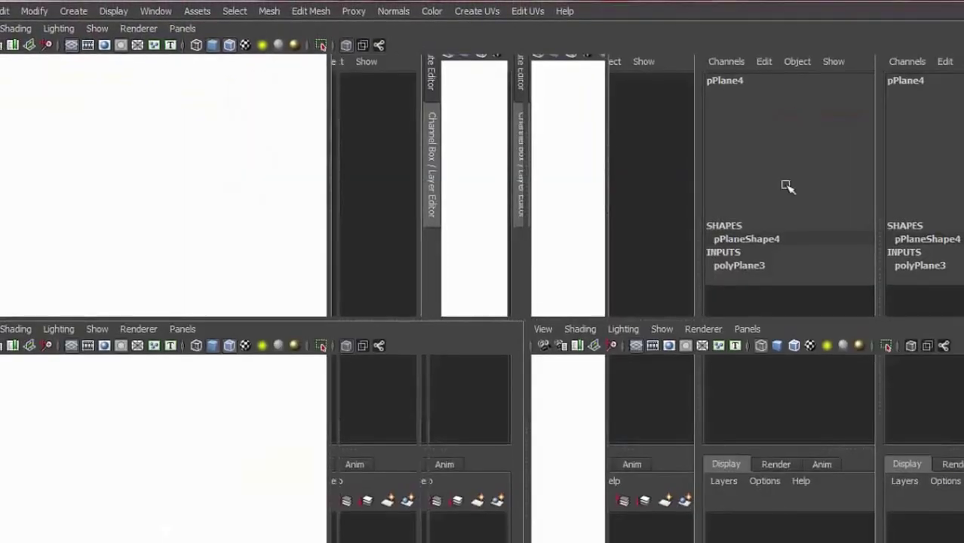
key(space)
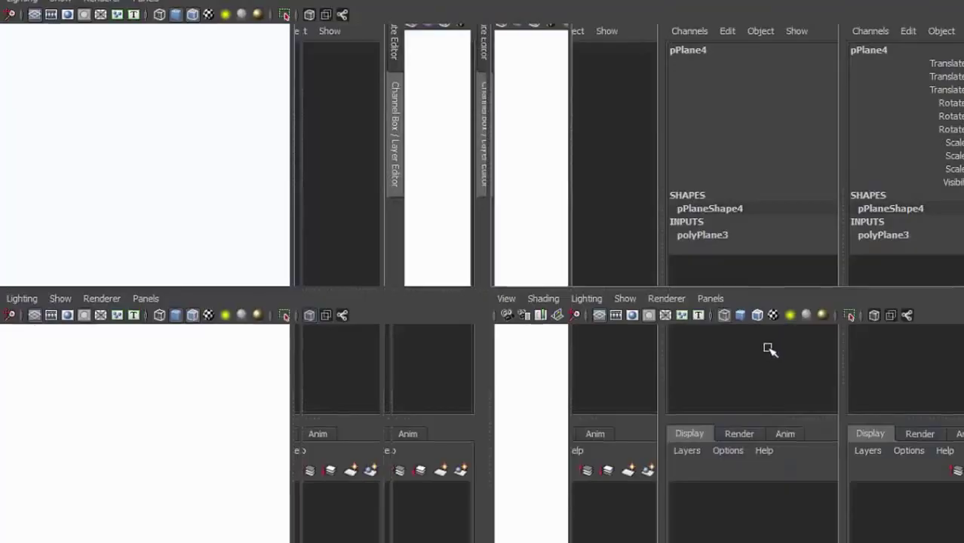
key(space)
scroll(585, 249, down, 2)
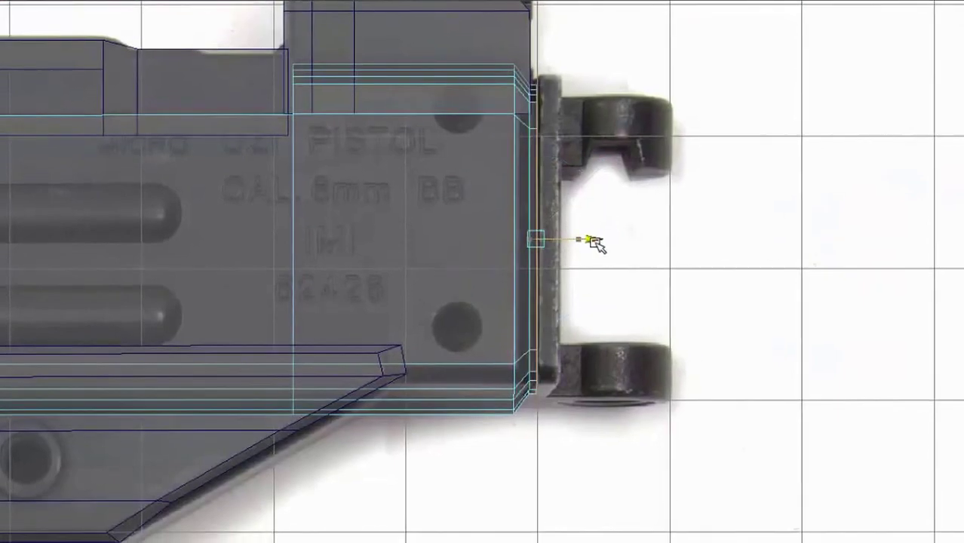
key(space)
key(space)
scroll(687, 181, up, 3)
mouse_move(700, 225)
alt+mouse_down()
mouse_move(368, 253)
mouse_move(603, 282)
mouse_move(477, 230)
alt+mouse_up()
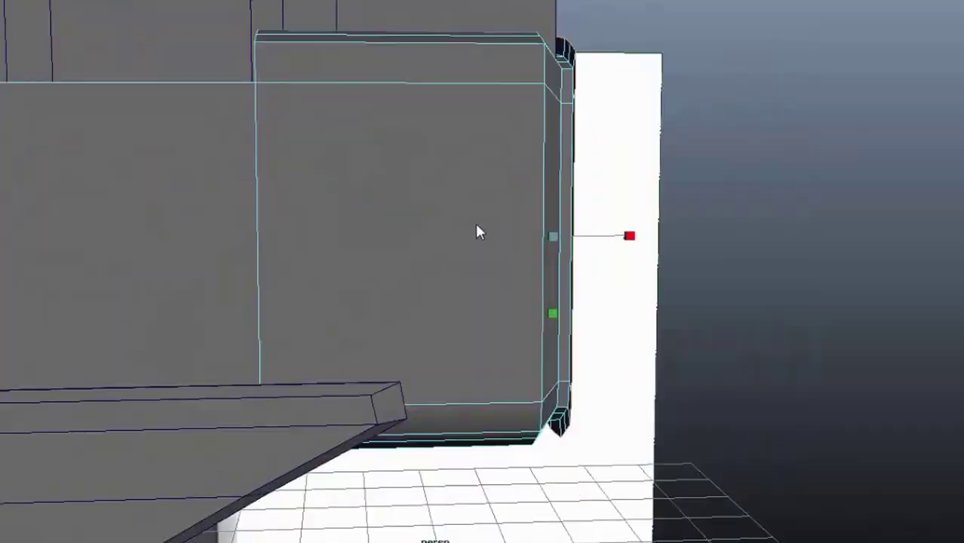
key(space)
key(space)
scroll(456, 272, up, 2)
shift+right_drag(500, 234, 499, 273)
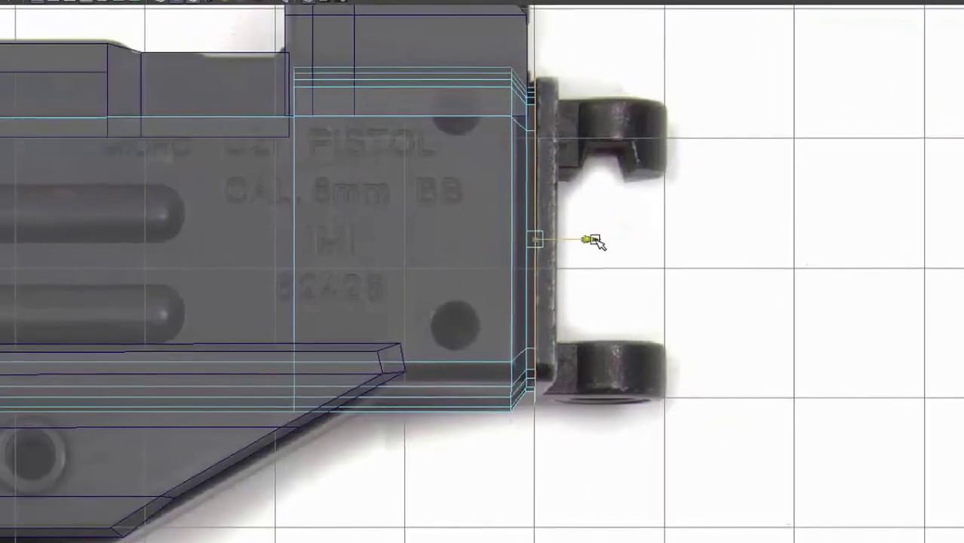
Split the rear cap's face with a new cut across it
key(space)
mouse_move(715, 166)
alt+mouse_down()
mouse_move(736, 142)
mouse_move(554, 169)
mouse_move(560, 227)
mouse_move(497, 343)
alt+mouse_up()
shift+right_click(553, 169)
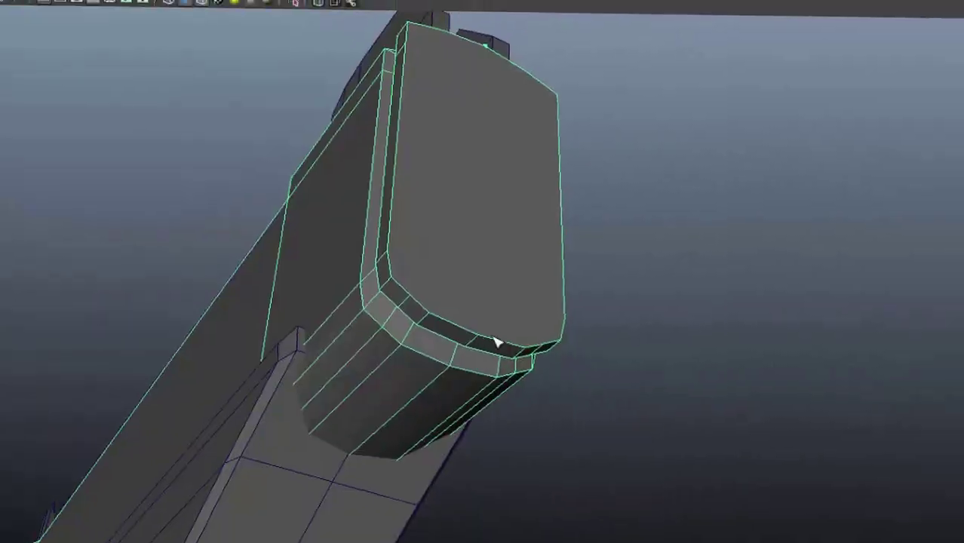
mouse_move(362, 326)
alt+mouse_down()
mouse_move(391, 341)
mouse_move(420, 230)
alt+mouse_up()
mouse_move(571, 231)
alt+mouse_down()
mouse_move(573, 248)
mouse_move(659, 340)
mouse_move(393, 129)
alt+mouse_up()
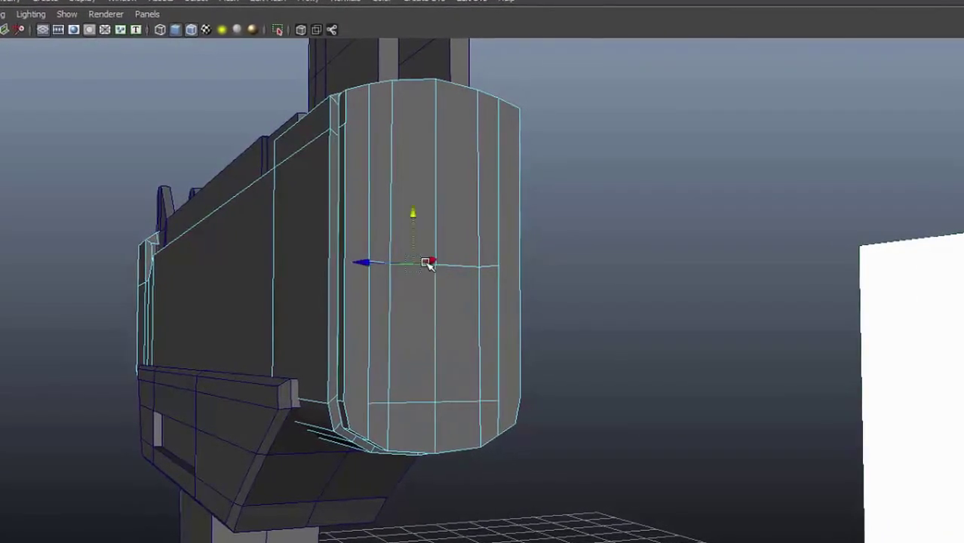
alt+right_drag(463, 81, 548, 323)
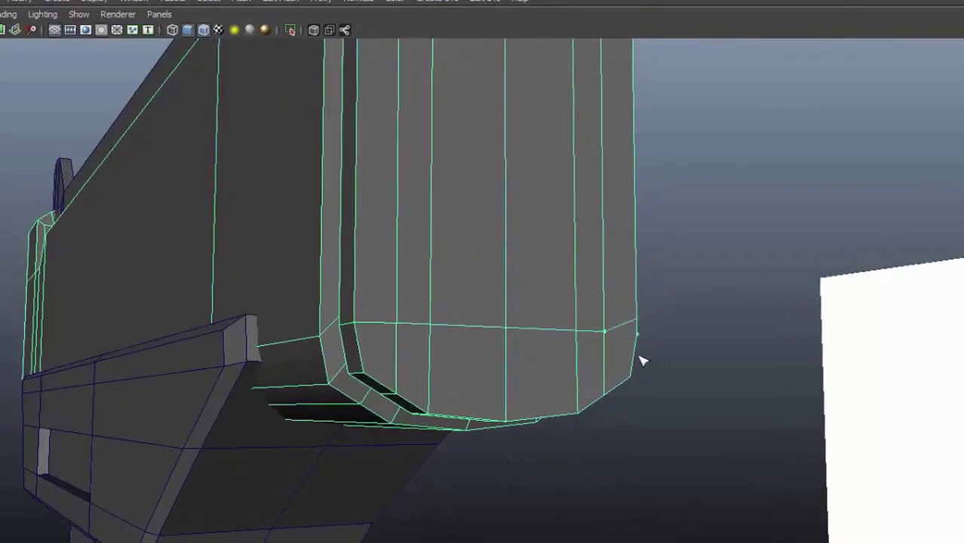
alt+drag(639, 361, 576, 282)
alt+right_drag(520, 138, 596, 182)
alt+drag(596, 181, 624, 139)
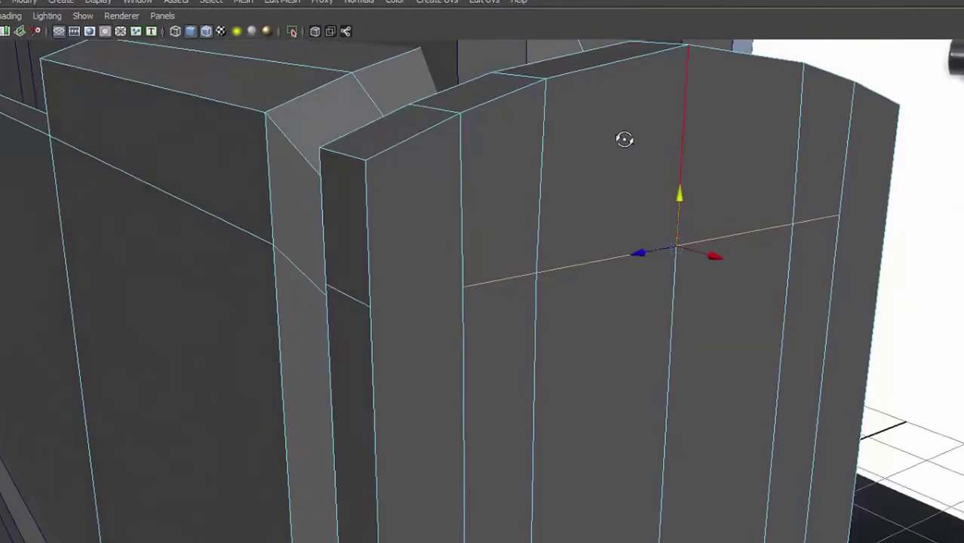
click(441, 178)
Select and tweak a vertex at the top of the rear cap to round it off
alt+right_drag(867, 151, 519, 220)
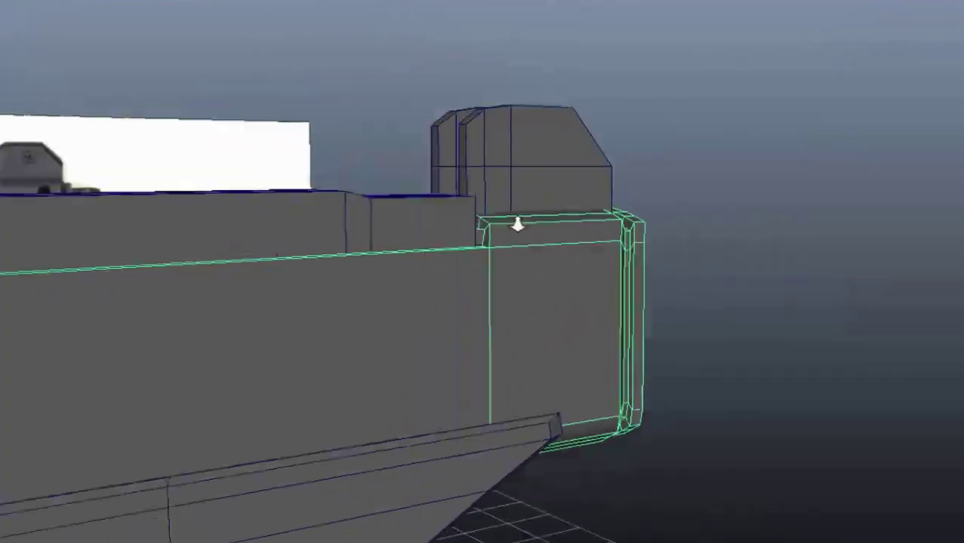
mouse_move(519, 219)
alt+mouse_down()
mouse_move(526, 249)
mouse_move(405, 278)
mouse_move(577, 355)
alt+mouse_up()
click(577, 355)
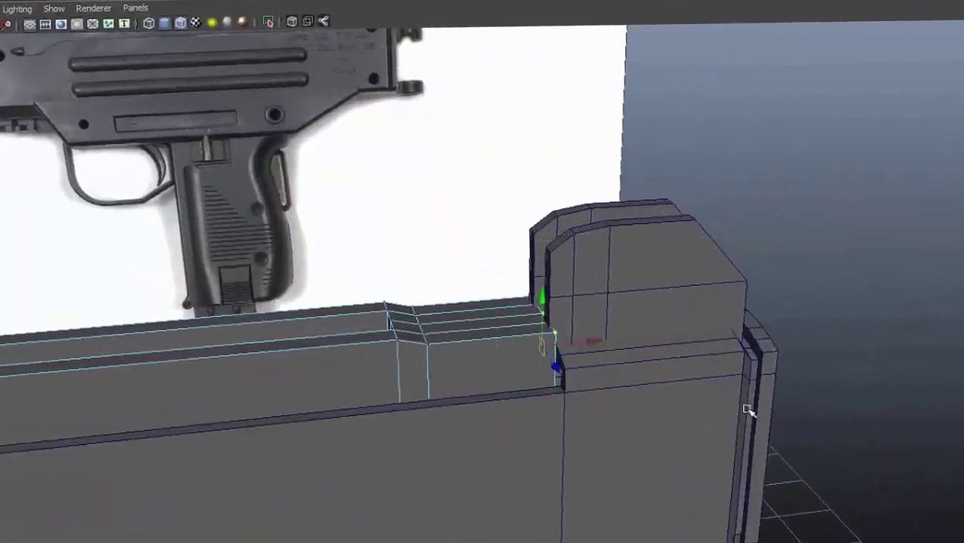
key(4)
key(5)
alt+drag(462, 237, 456, 339)
alt+right_drag(456, 339, 445, 185)
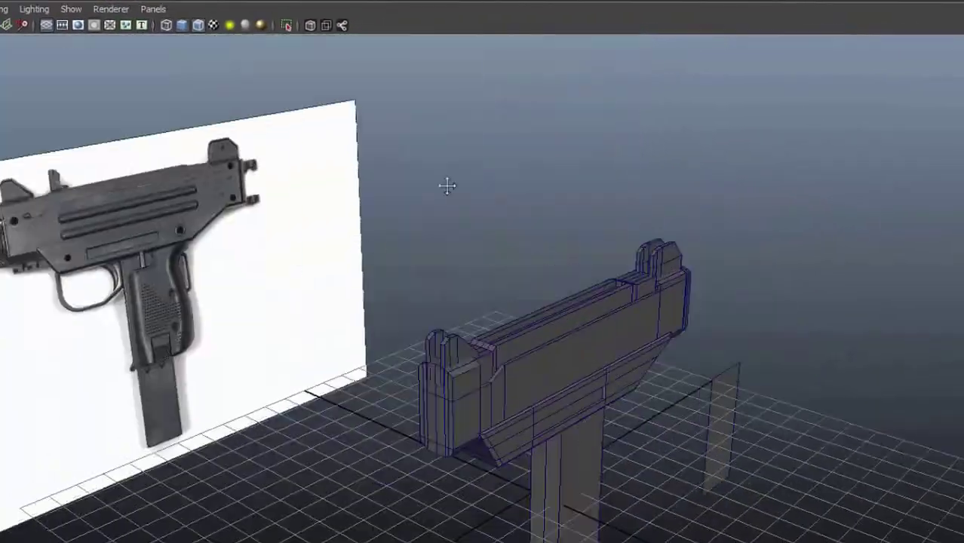
mouse_move(445, 185)
alt+mouse_down()
mouse_move(427, 185)
mouse_move(466, 158)
alt+mouse_up()
alt+right_drag(466, 158, 478, 177)
mouse_move(478, 176)
alt+mouse_down()
mouse_move(478, 167)
mouse_move(463, 321)
mouse_move(650, 445)
alt+mouse_up()
Select the whole gun model and check it against the side reference
click(30, 7)
click(75, 136)
alt+drag(648, 317, 710, 353)
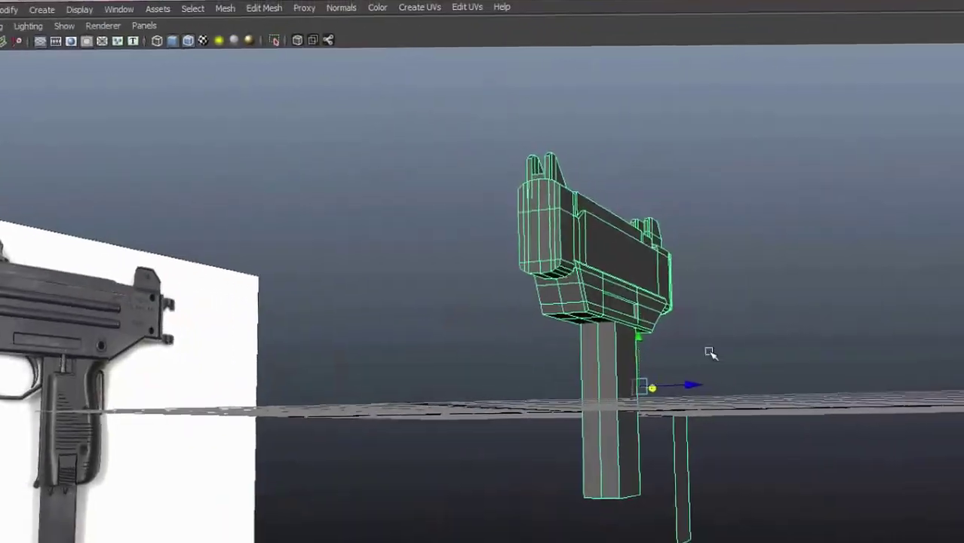
mouse_move(673, 385)
alt+mouse_down()
mouse_move(735, 321)
mouse_move(551, 268)
alt+mouse_up()
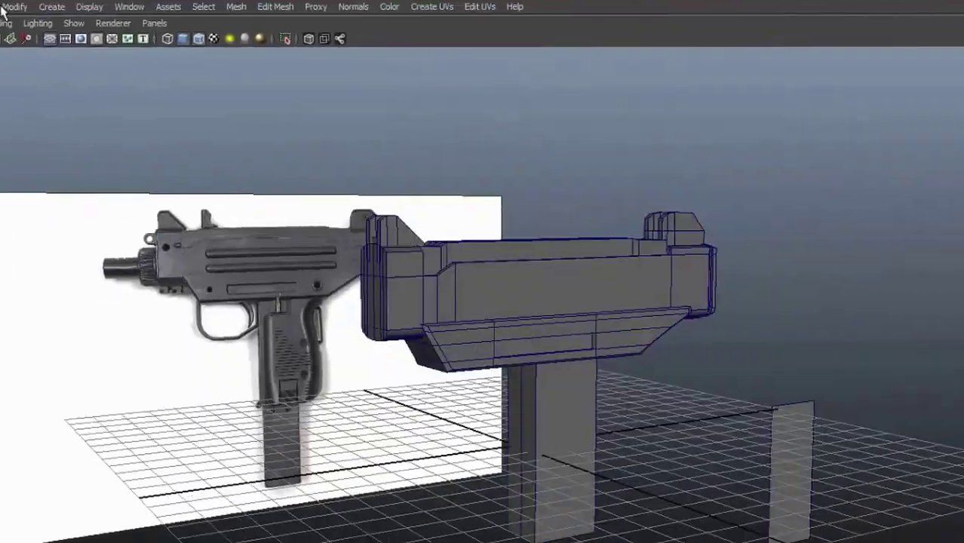
right_drag(551, 268, 554, 296)
key(space)
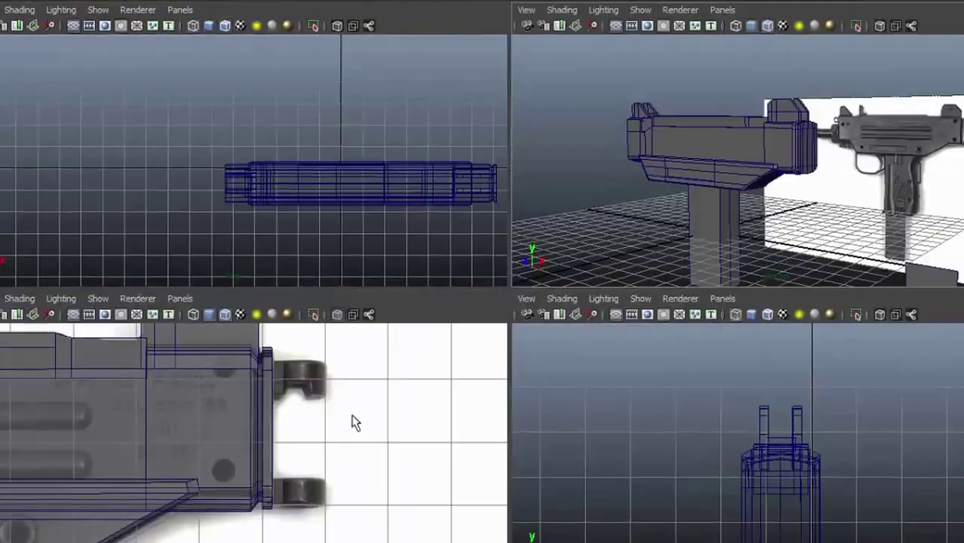
key(space)
Create a polygon cylinder primitive for the rear lug
click(74, 13)
mouse_move(110, 52)
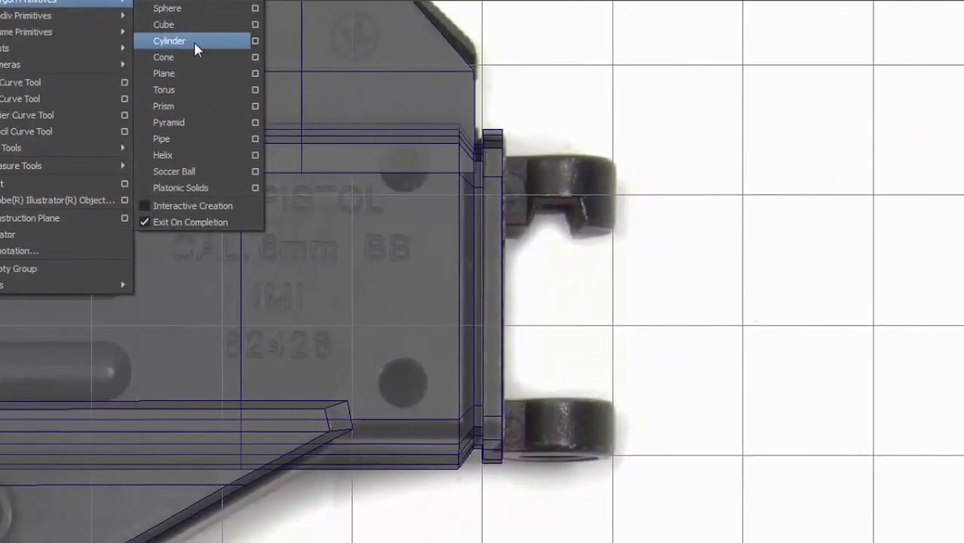
click(194, 43)
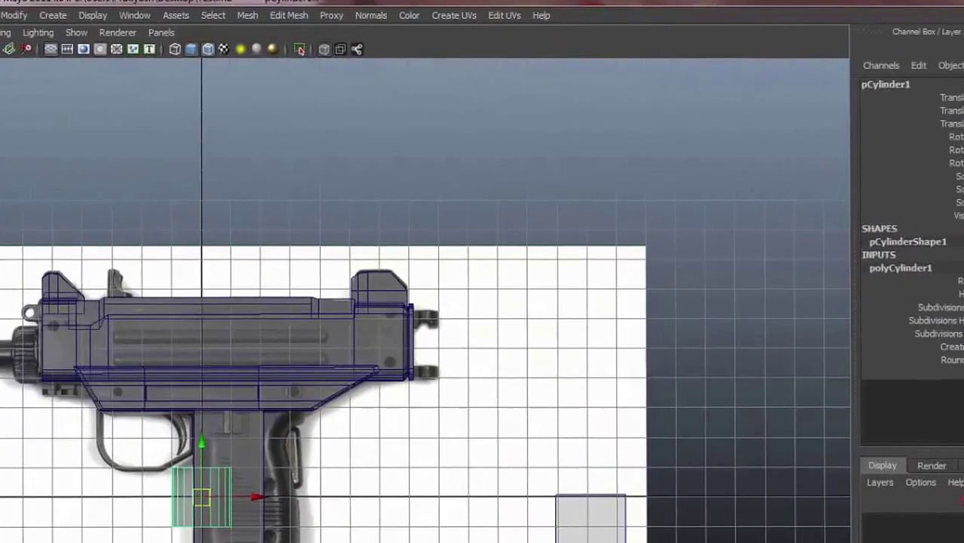
click(138, 496)
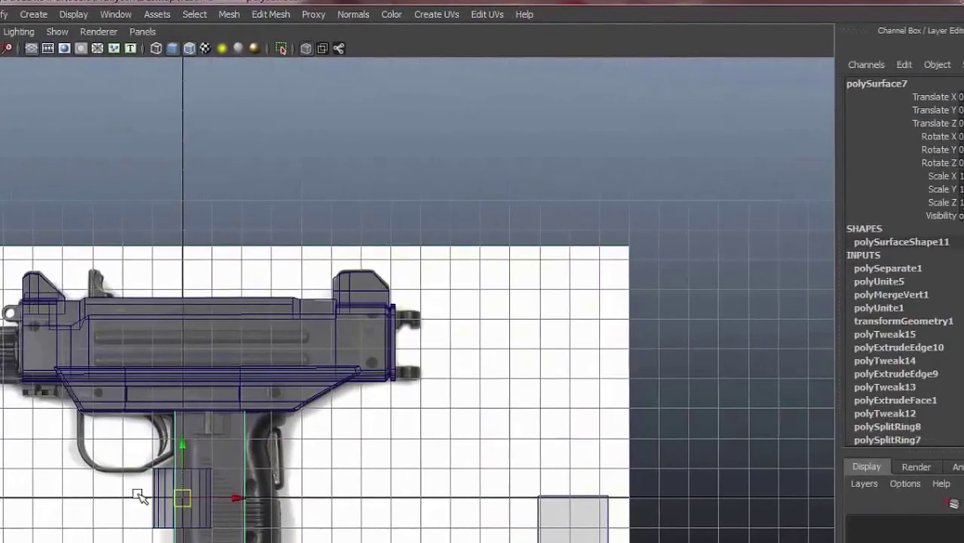
click(155, 496)
key(space)
key(space)
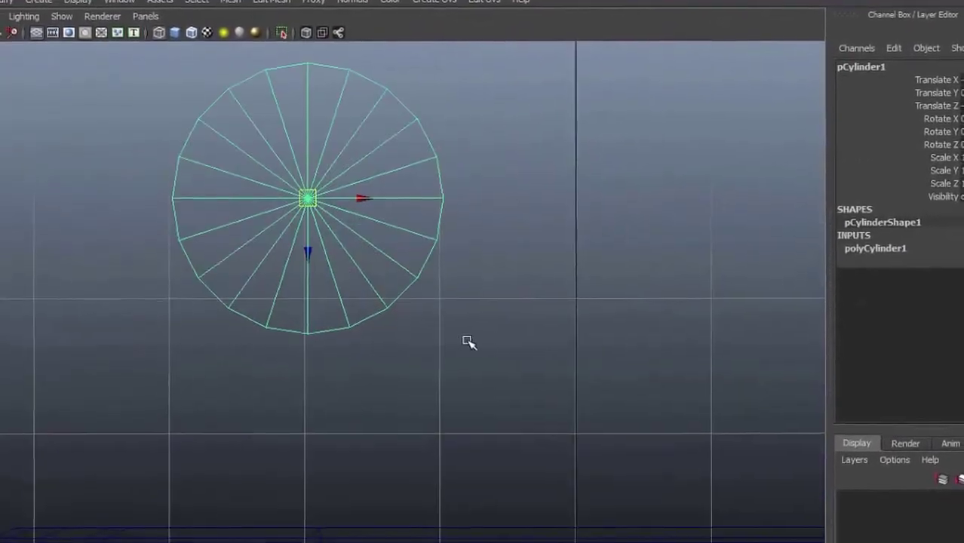
key(F11)
Extrude the cylinder's rim inward twice and merge the inner vertices into a ring
key(space)
key(space)
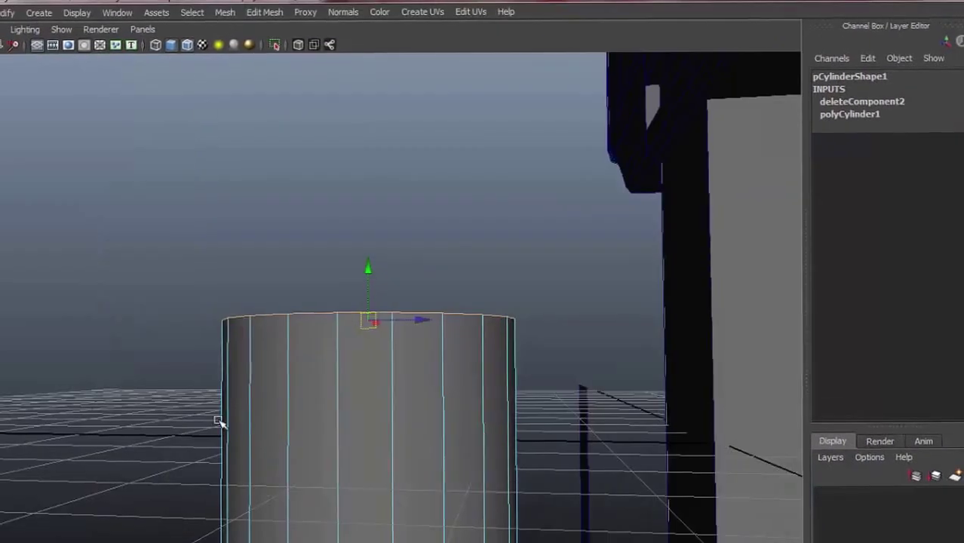
scroll(706, 253, down, 5)
mouse_move(365, 446)
alt+mouse_down()
mouse_move(470, 454)
mouse_move(376, 486)
alt+mouse_up()
key(ctrl+e)
mouse_move(226, 389)
mouse_down()
mouse_move(251, 394)
mouse_move(346, 248)
mouse_move(323, 362)
mouse_up()
key(ctrl+e)
key(space)
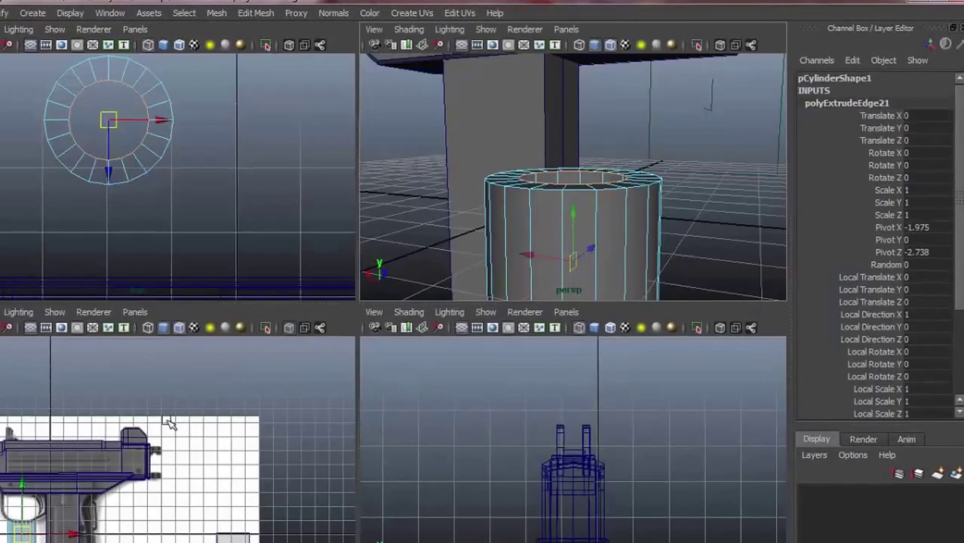
key(space)
key(space)
key(space)
alt+drag(557, 173, 394, 289)
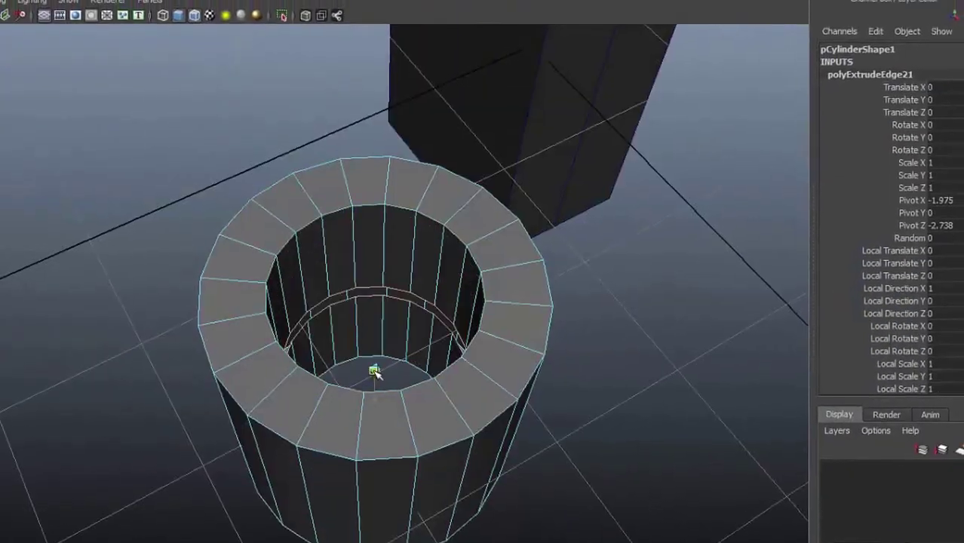
shift+right_drag(469, 188, 474, 190)
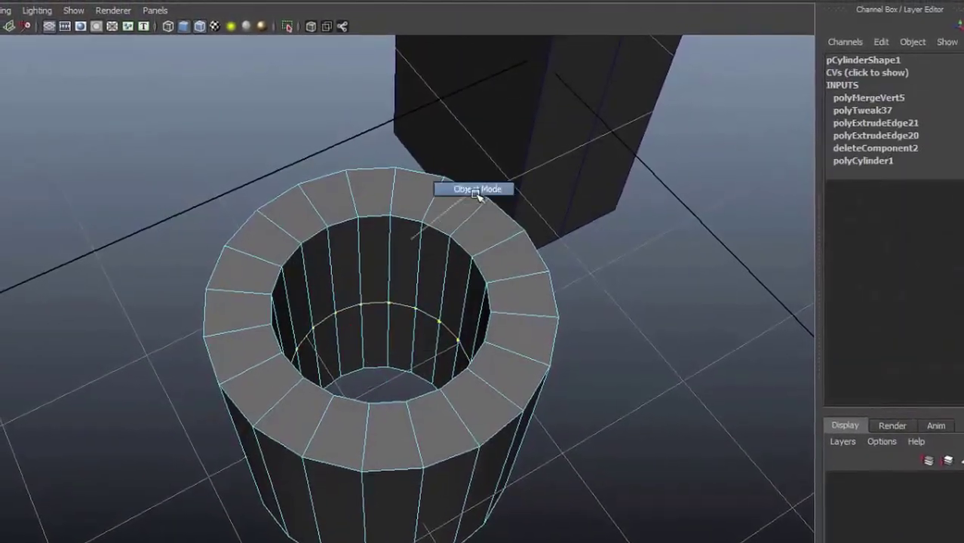
key(F8)
Scale the ring down to fit the lower rear lug in side view
key(space)
key(space)
scroll(408, 347, up, 10)
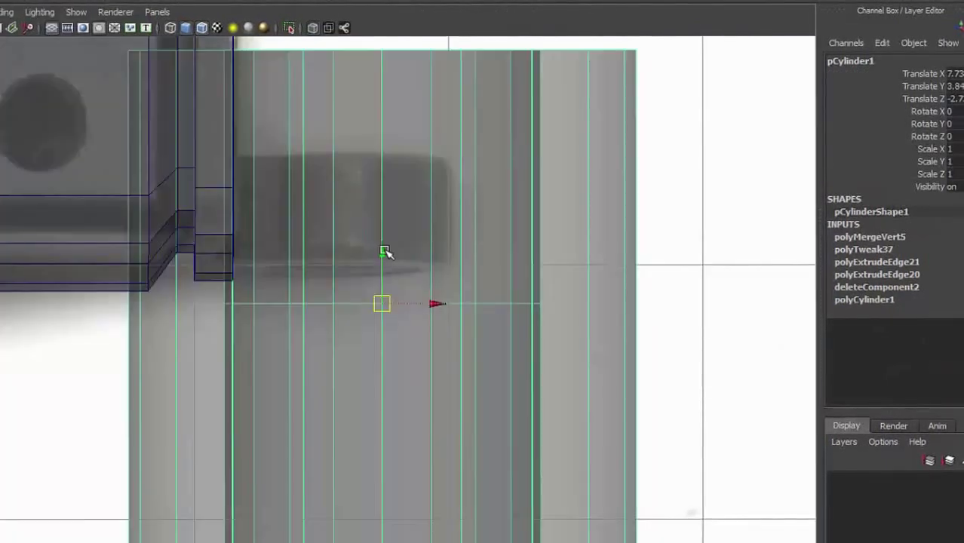
scroll(344, 305, down, 4)
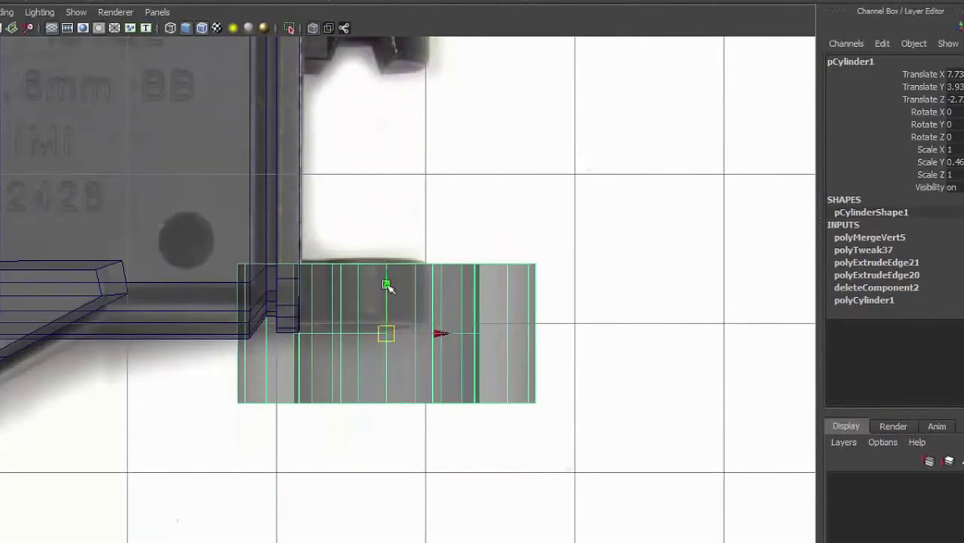
mouse_move(388, 315)
mouse_down()
mouse_move(456, 304)
mouse_move(359, 279)
mouse_up()
key(w)
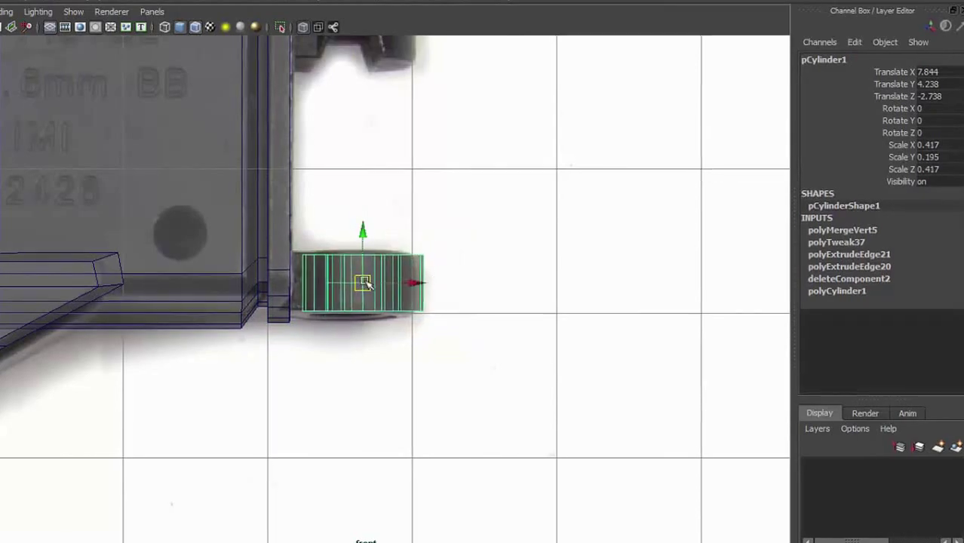
key(r)
drag(355, 281, 344, 281)
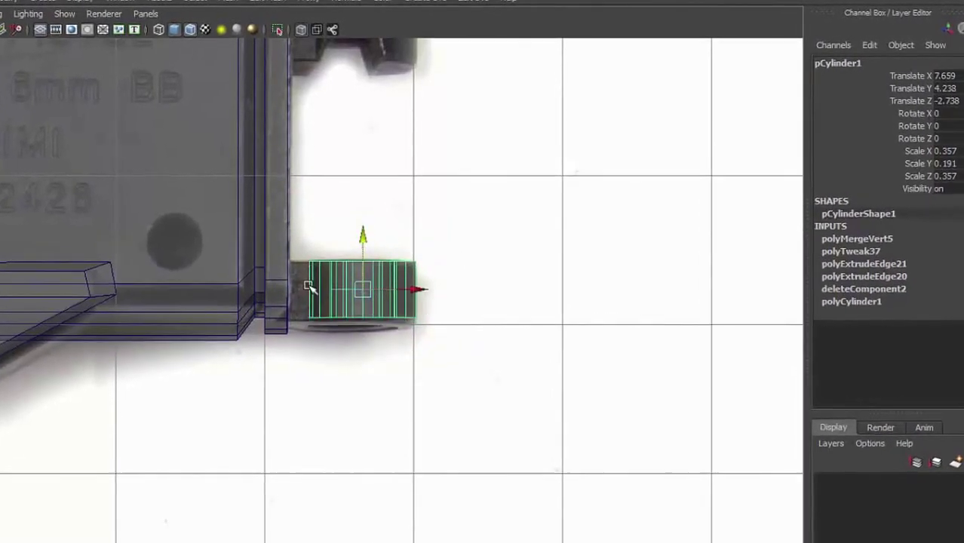
key(space)
key(space)
key(f)
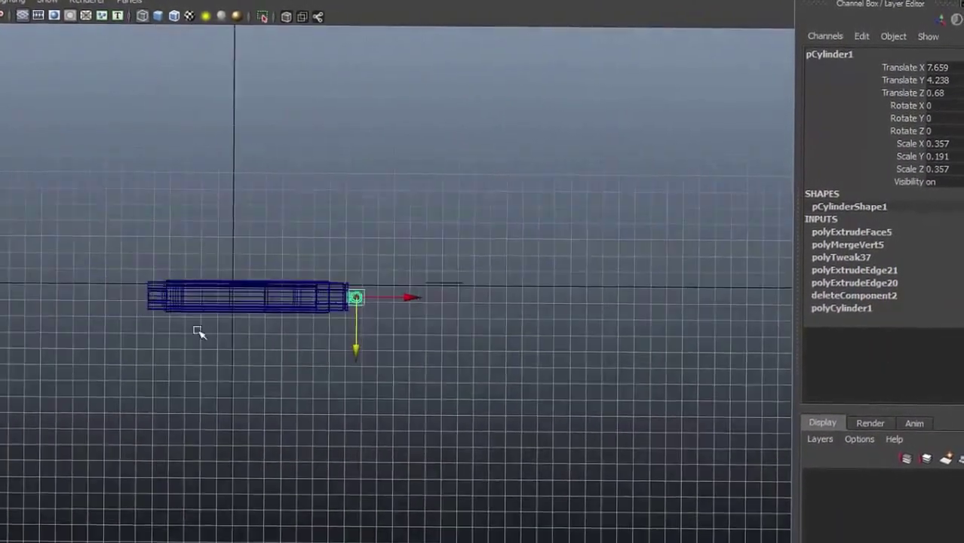
scroll(351, 352, up, 5)
Duplicate the ring lug and switch the copy to component editing
key(ctrl+d)
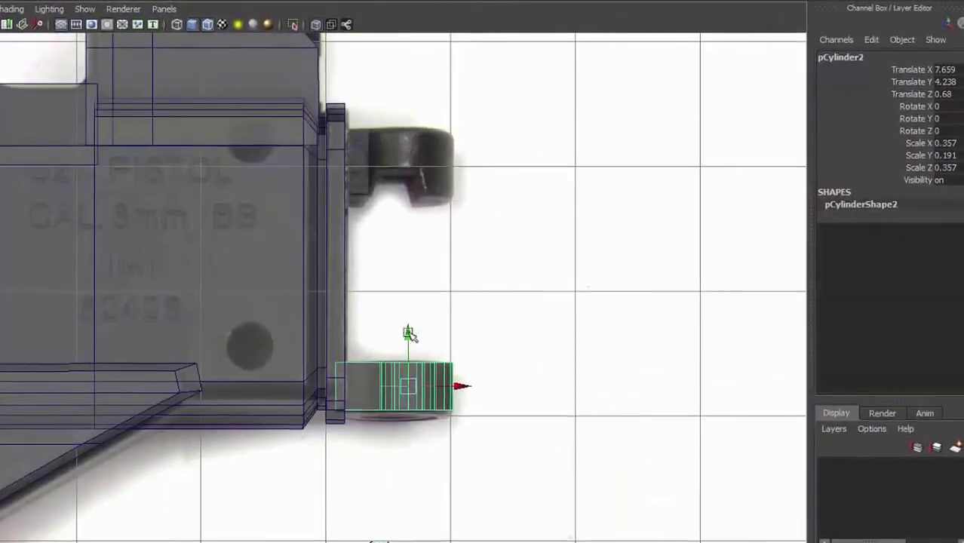
click(305, 178)
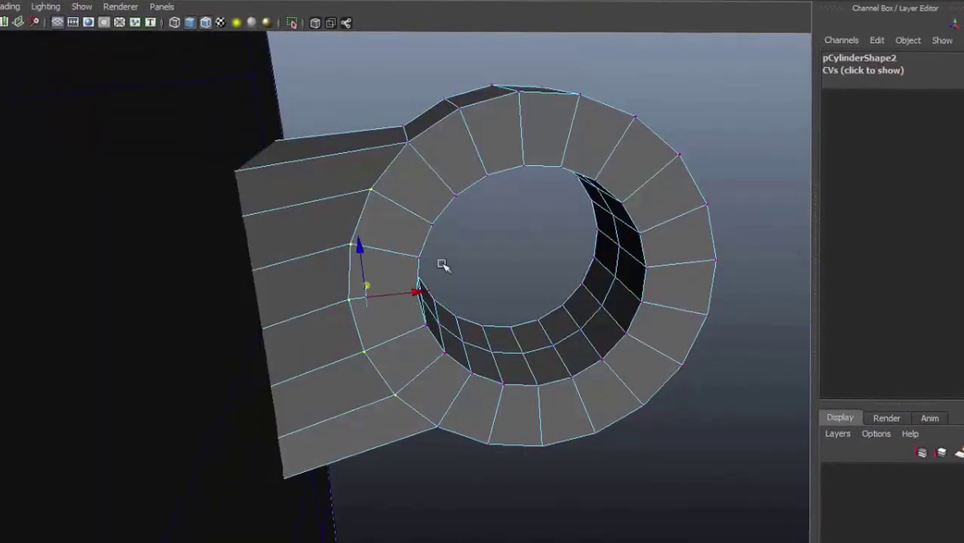
alt+drag(442, 265, 366, 151)
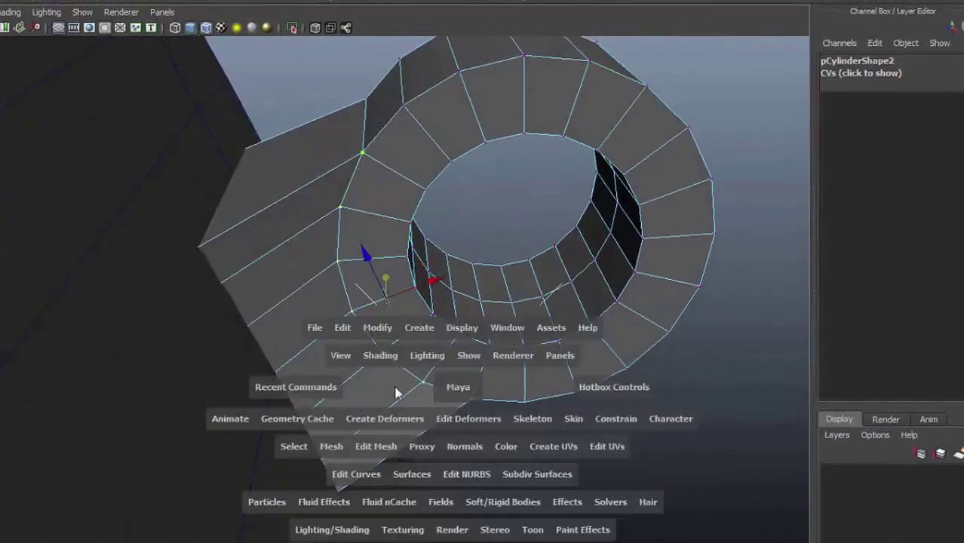
drag(398, 392, 377, 140)
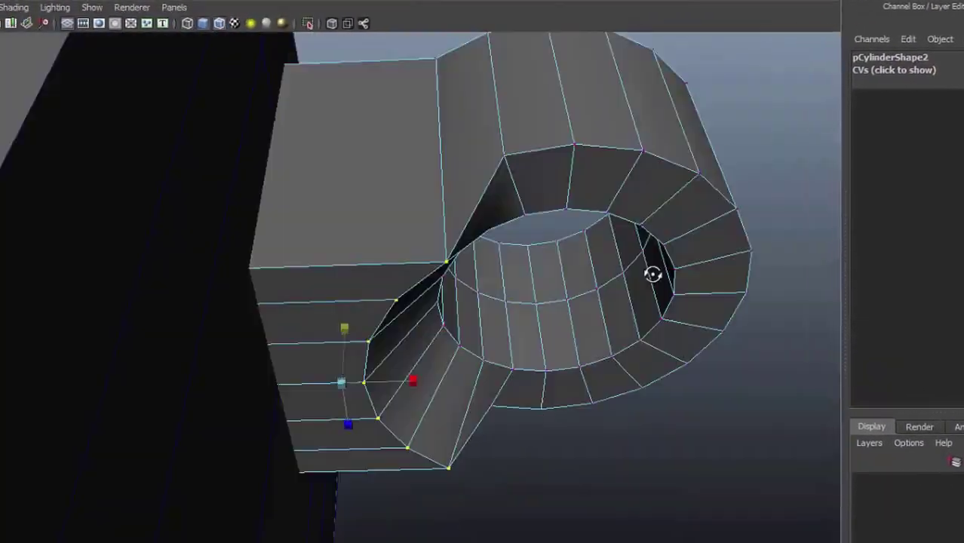
alt+drag(652, 274, 429, 198)
Select the copied ring's outer-side faces and inspect them against the upper lug
alt+drag(284, 163, 577, 220)
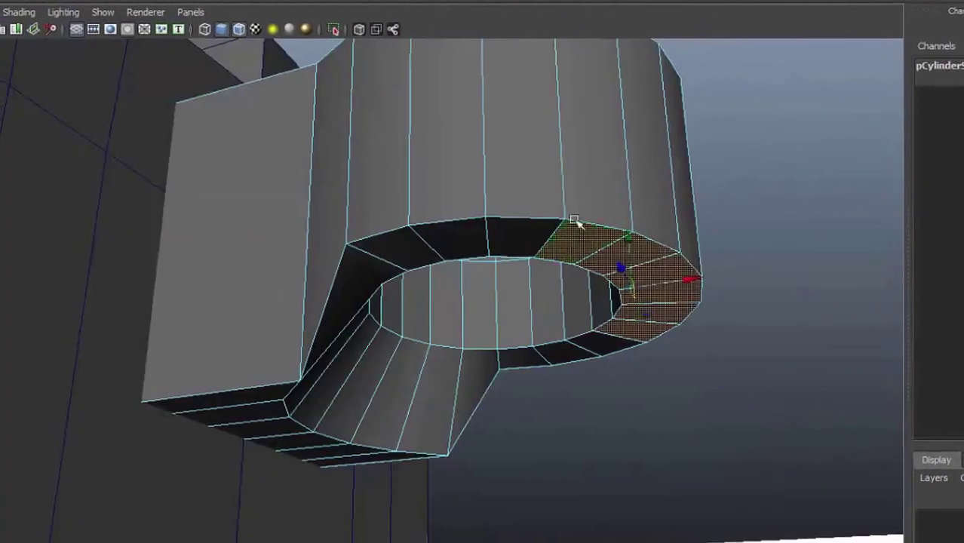
key(space)
key(space)
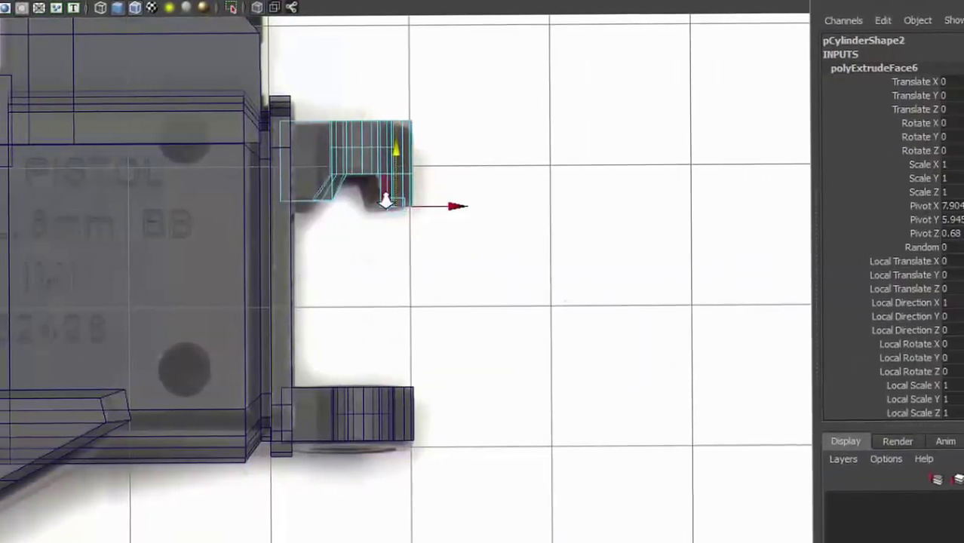
scroll(387, 197, up, 5)
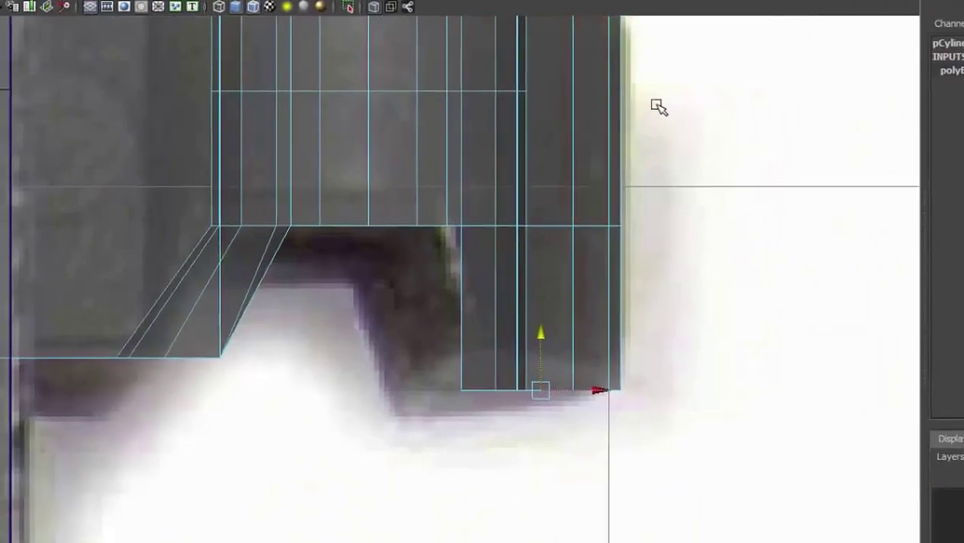
key(space)
key(space)
mouse_move(424, 166)
alt+mouse_down()
mouse_move(506, 357)
mouse_move(723, 288)
mouse_move(491, 409)
mouse_move(614, 402)
alt+mouse_up()
alt+right_drag(469, 385, 679, 276)
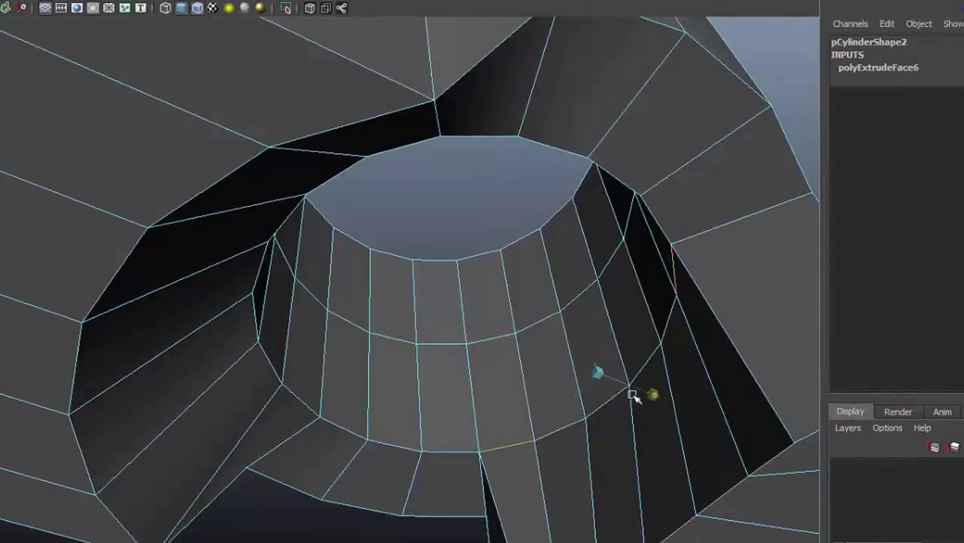
alt+drag(632, 395, 624, 392)
alt+right_drag(624, 391, 565, 327)
mouse_move(564, 327)
alt+mouse_down()
mouse_move(575, 370)
mouse_move(481, 477)
mouse_move(467, 441)
alt+mouse_up()
alt+right_drag(467, 441, 308, 416)
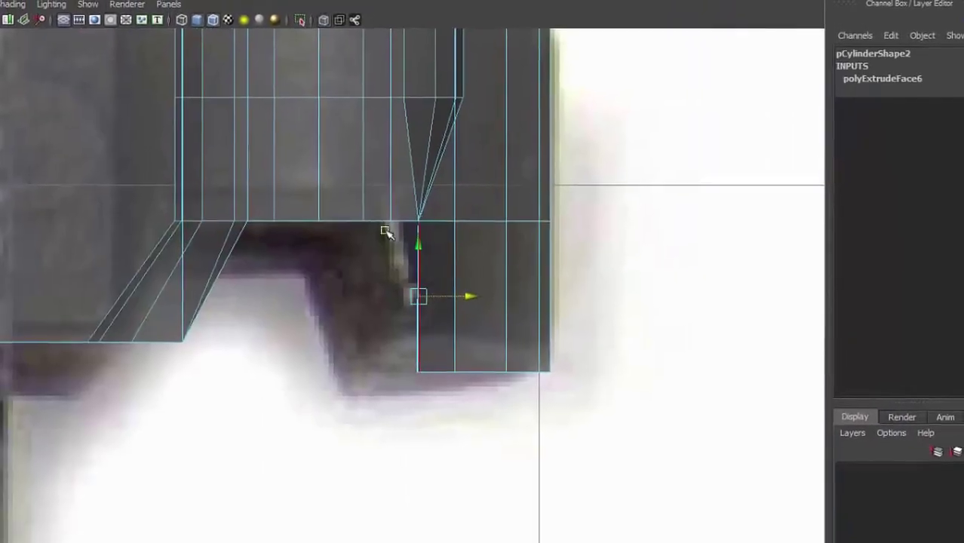
key(space)
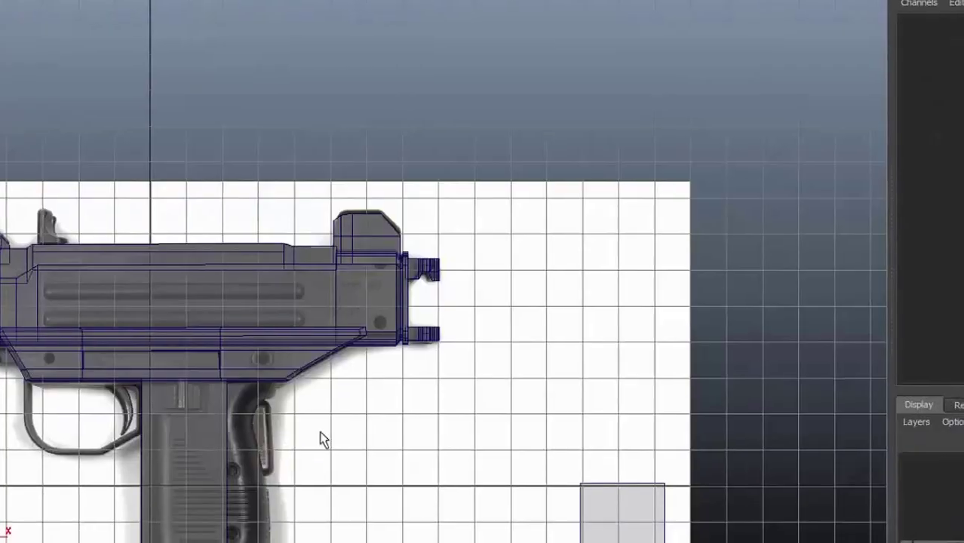
Move the guard plane's bottom vertices up and extrude a new edge along the guard's curve
drag(744, 368, 815, 386)
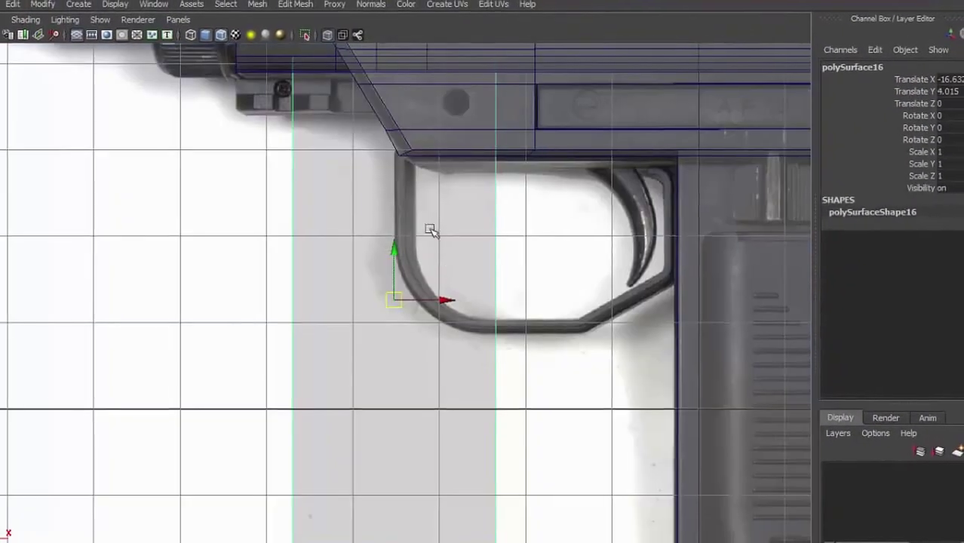
key(F9)
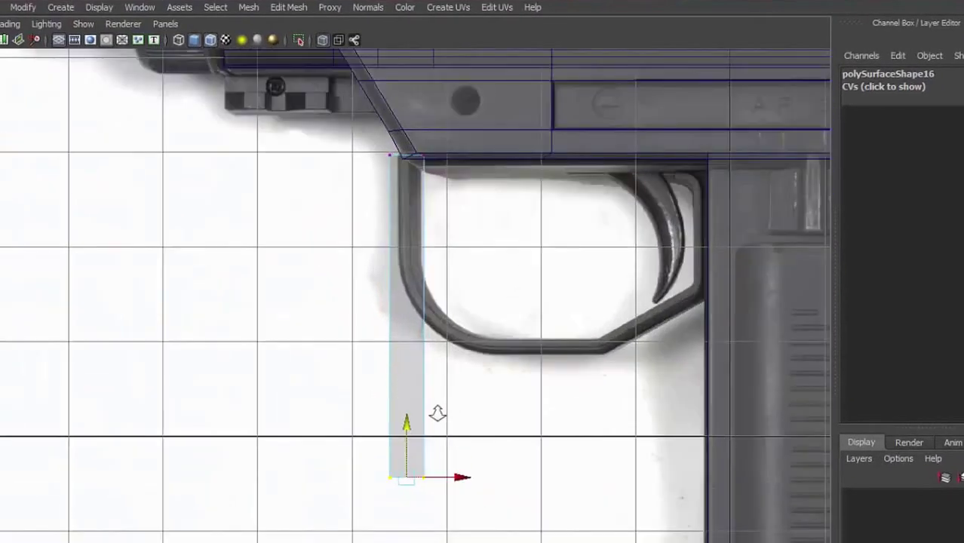
middle_drag(437, 413, 405, 313)
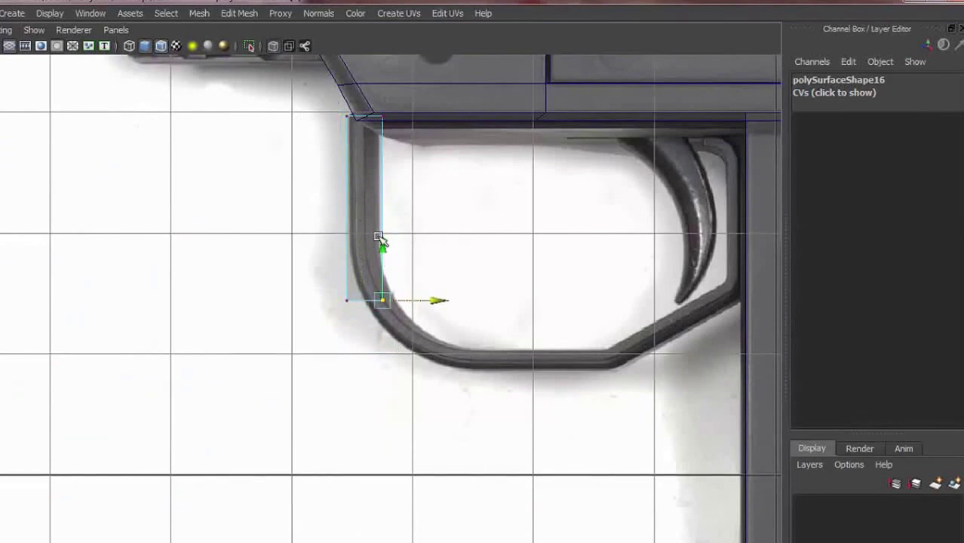
shift+right_drag(375, 301, 423, 302)
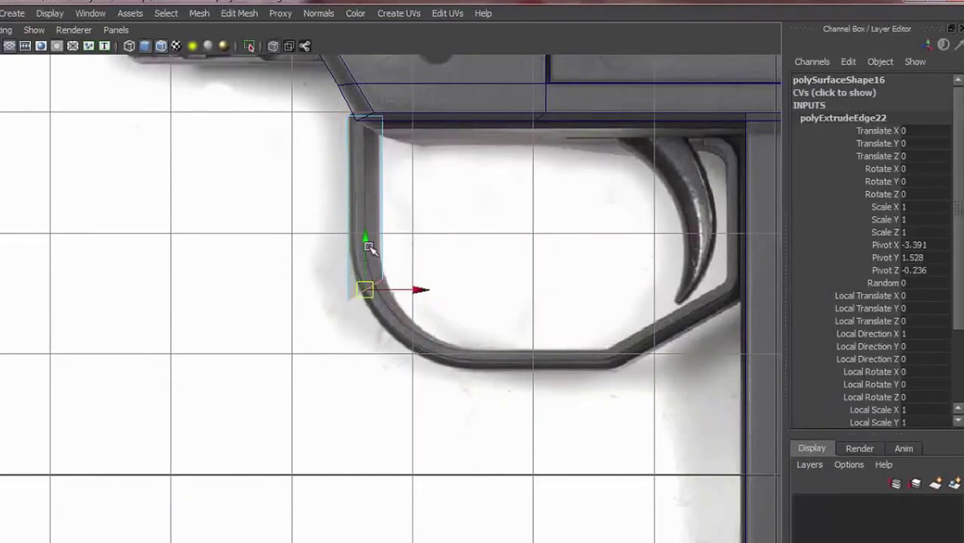
drag(414, 365, 464, 353)
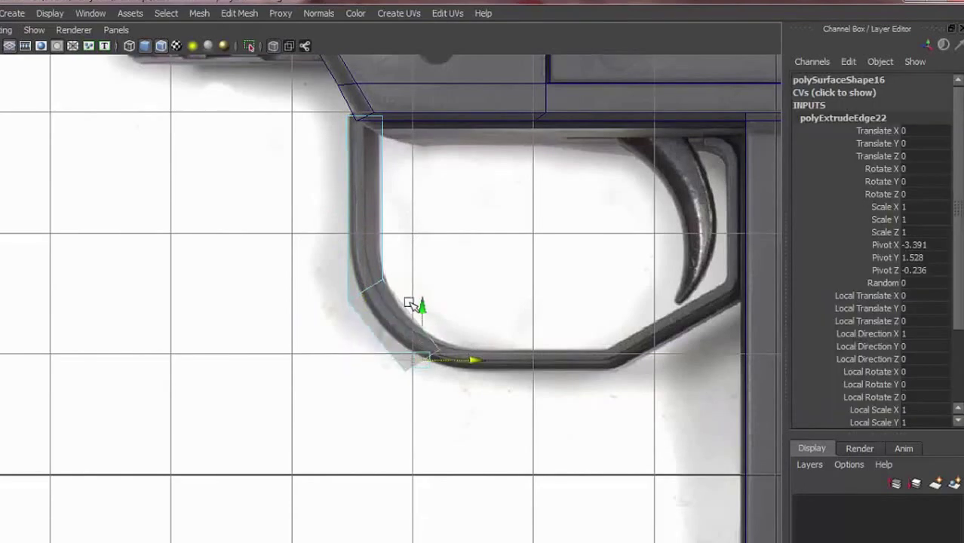
shift+right_drag(408, 303, 447, 326)
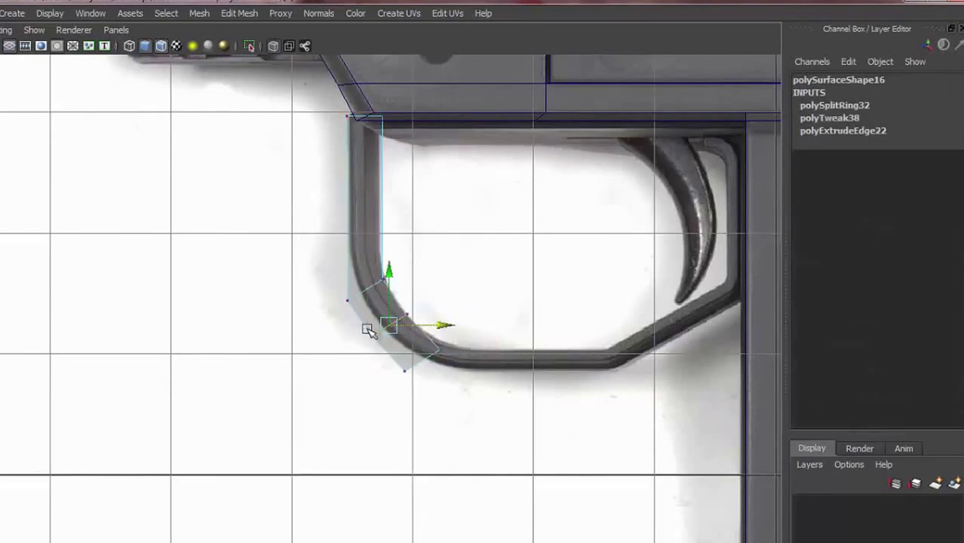
click(363, 294)
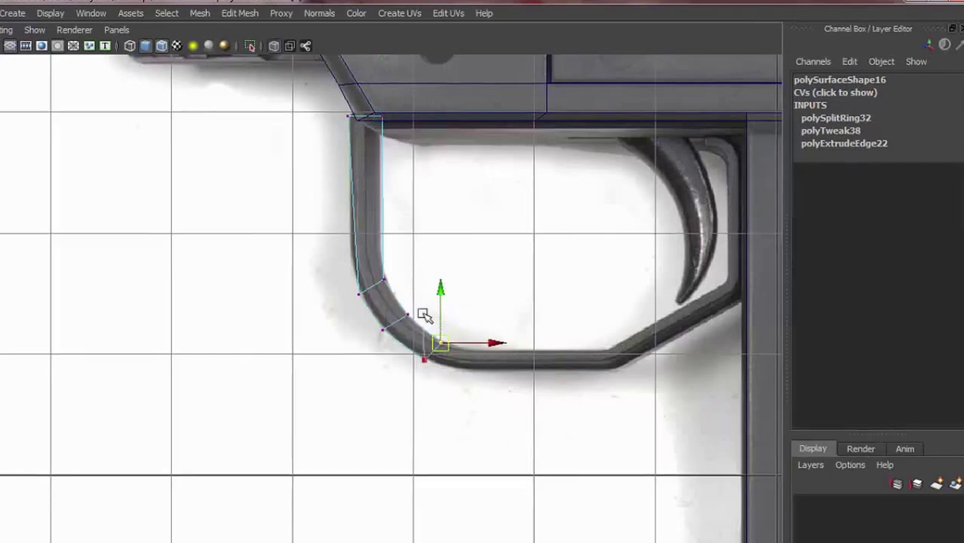
Extrude the strip's lower end edge along the guard's bottom and up to its top-right corner
click(426, 316)
click(431, 345)
key(ctrl+e)
middle_drag(530, 351, 640, 327)
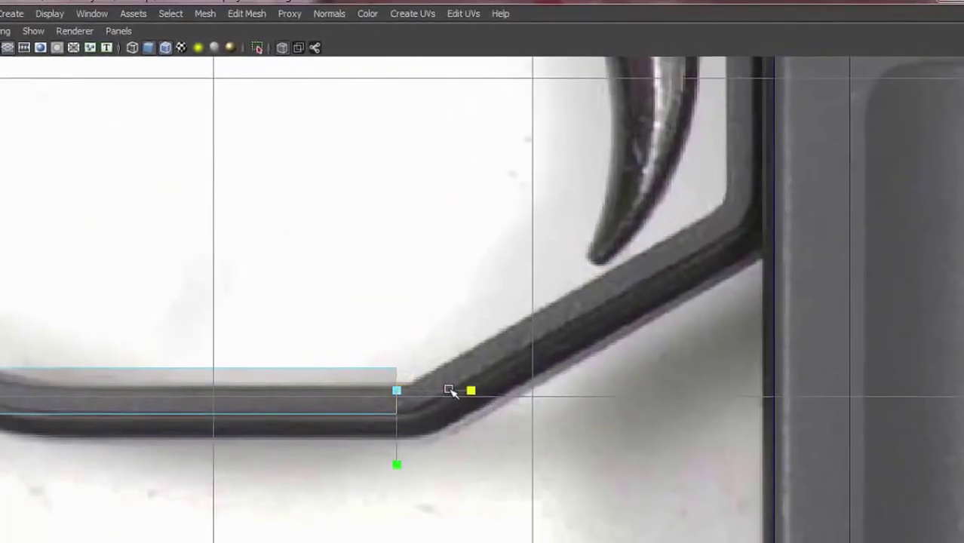
click(398, 391)
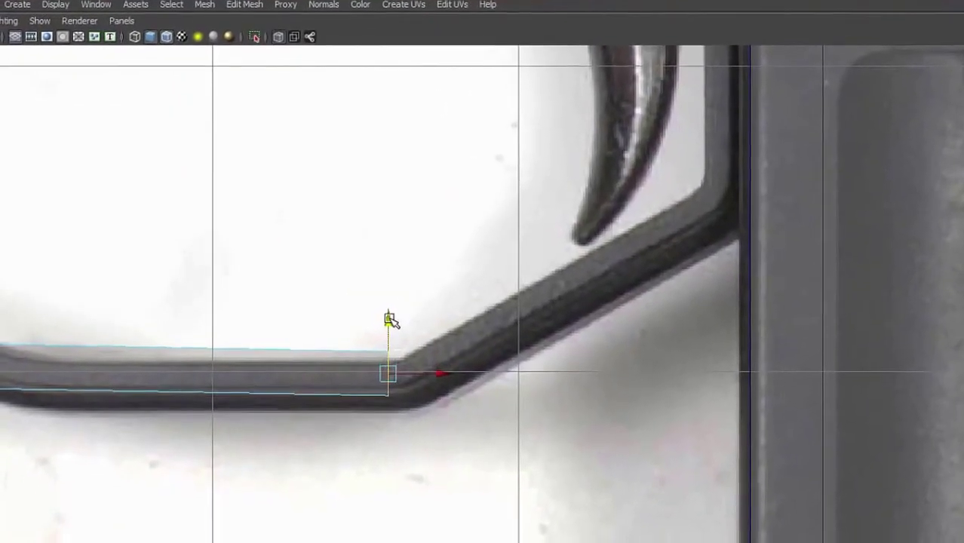
click(441, 375)
shift+right_drag(441, 348, 452, 382)
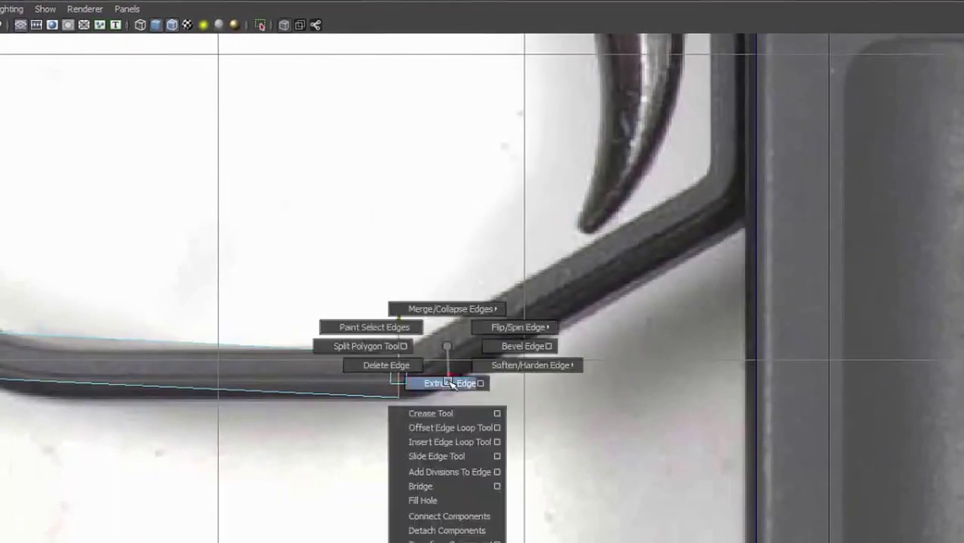
drag(400, 369, 725, 175)
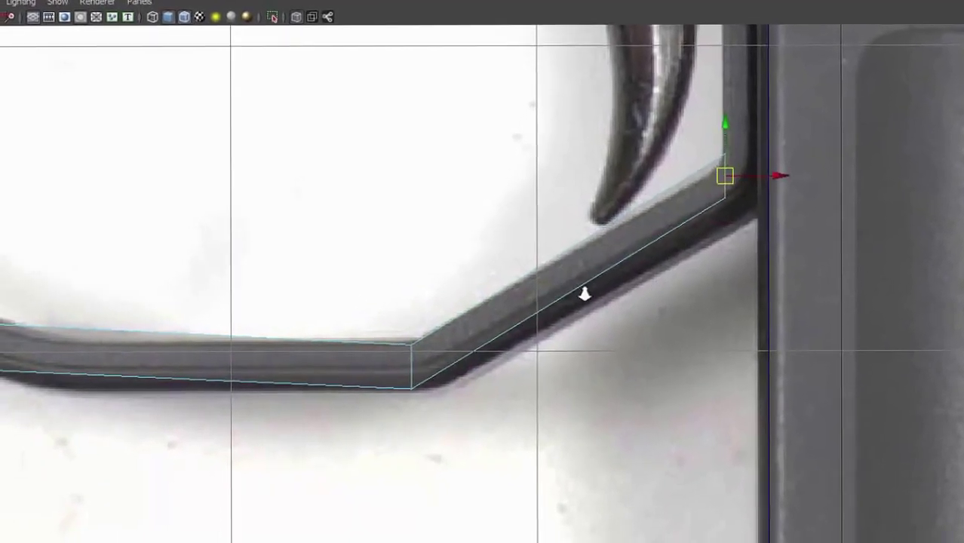
Rotate the end edge inward, fit the rear vertices to the reference, and preview smoothing
scroll(603, 317, down, 4)
scroll(673, 344, up, 2)
scroll(528, 287, up, 2)
key(e)
drag(456, 251, 436, 279)
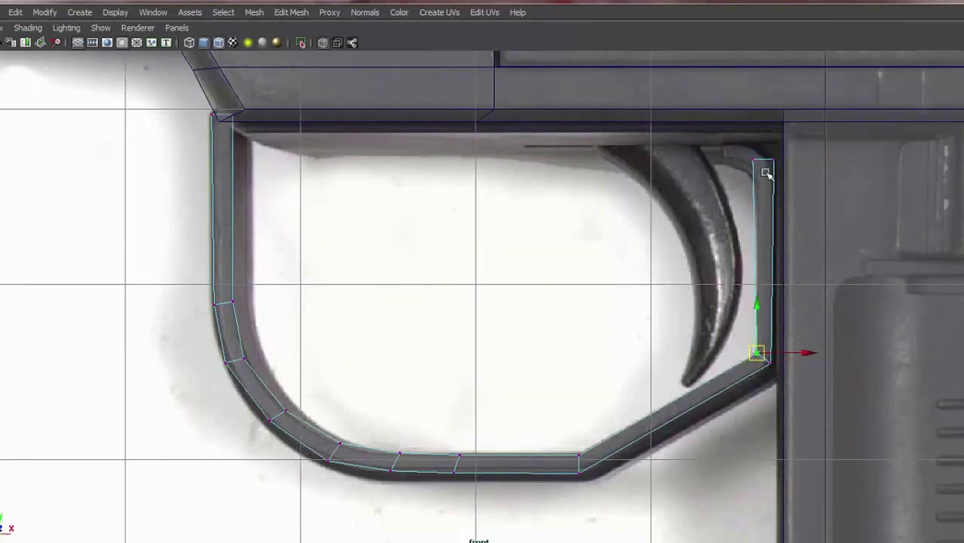
drag(771, 134, 703, 186)
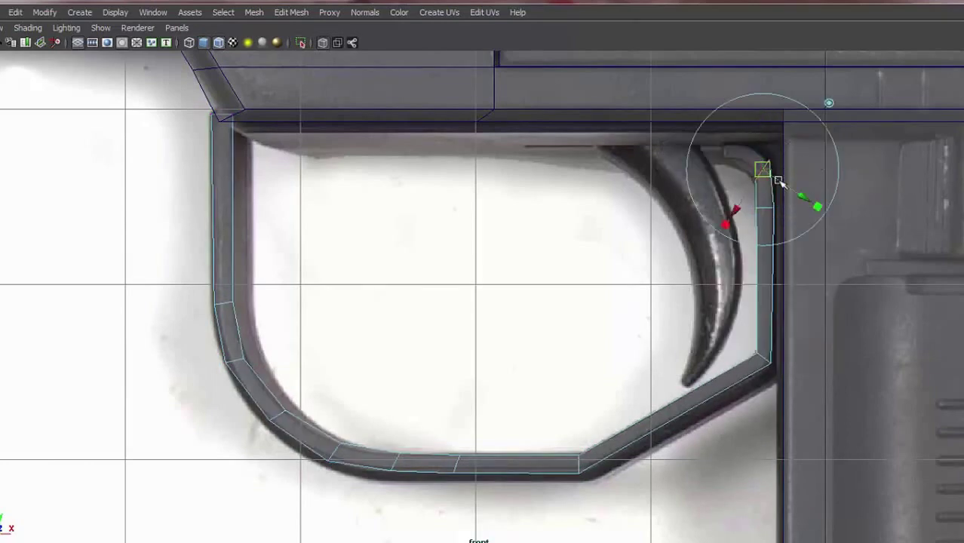
right_click(718, 155)
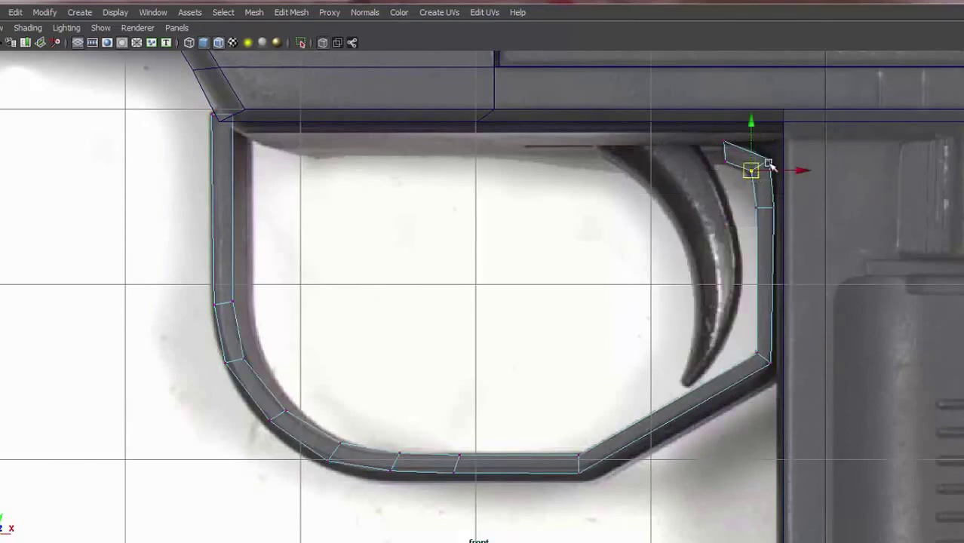
right_click(666, 284)
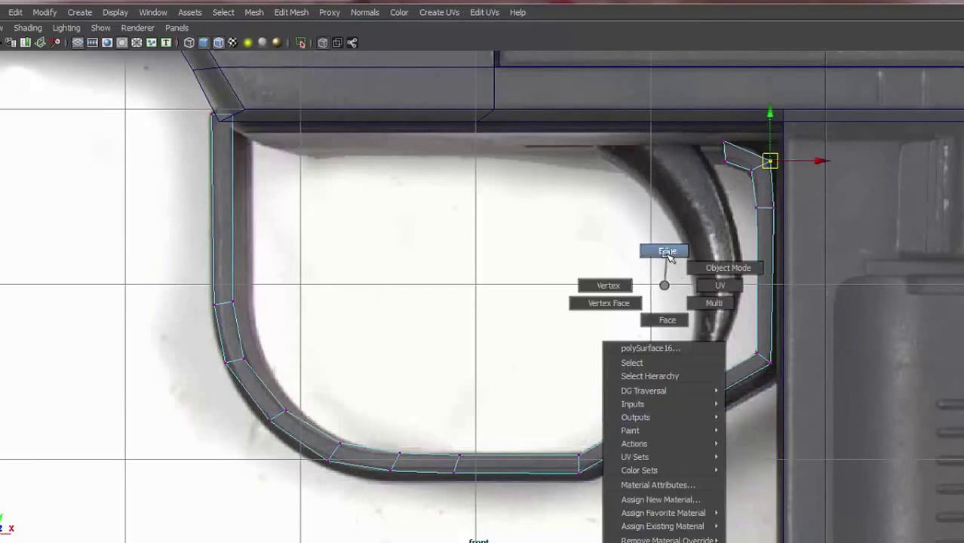
key(3)
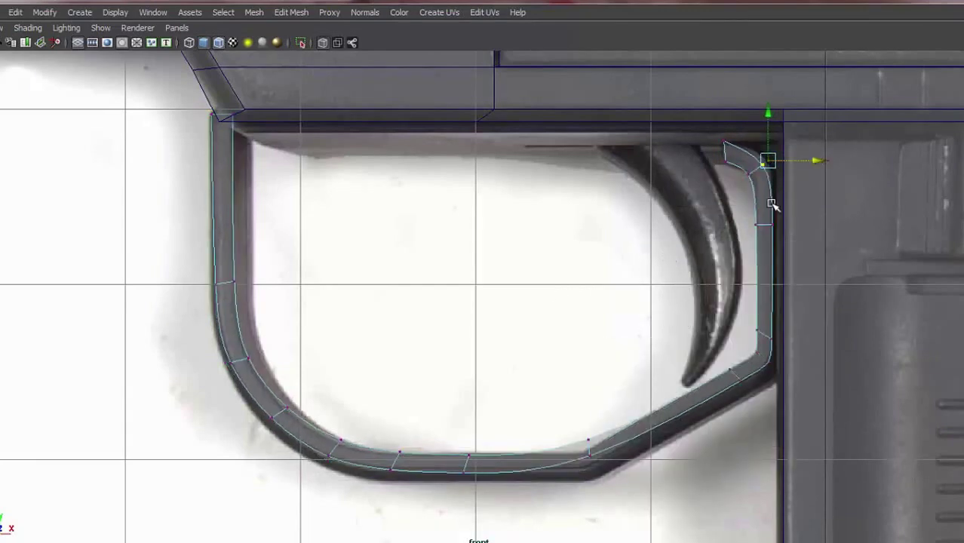
right_drag(679, 286, 740, 267)
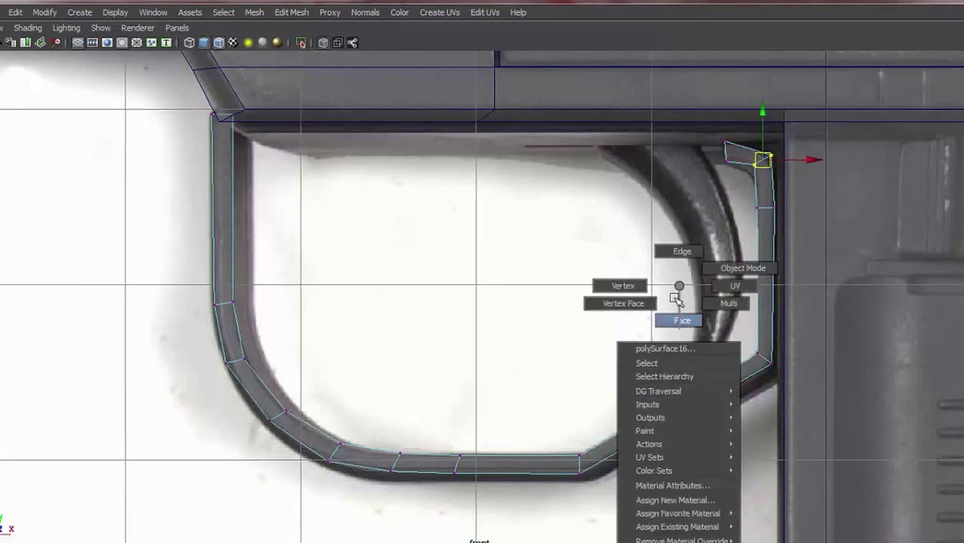
Extrude the trigger guard's outline edges to give the band width
key(space)
key(space)
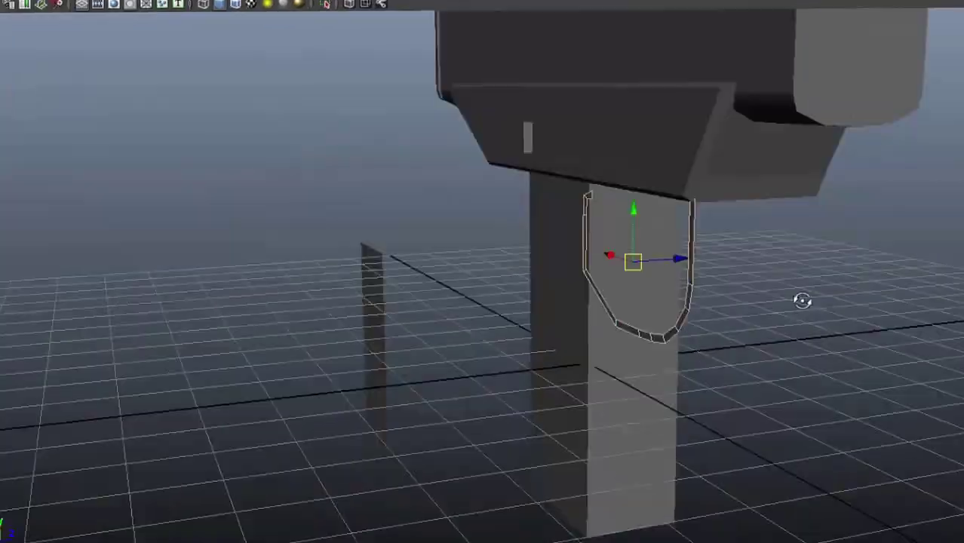
shift+right_drag(624, 327, 635, 366)
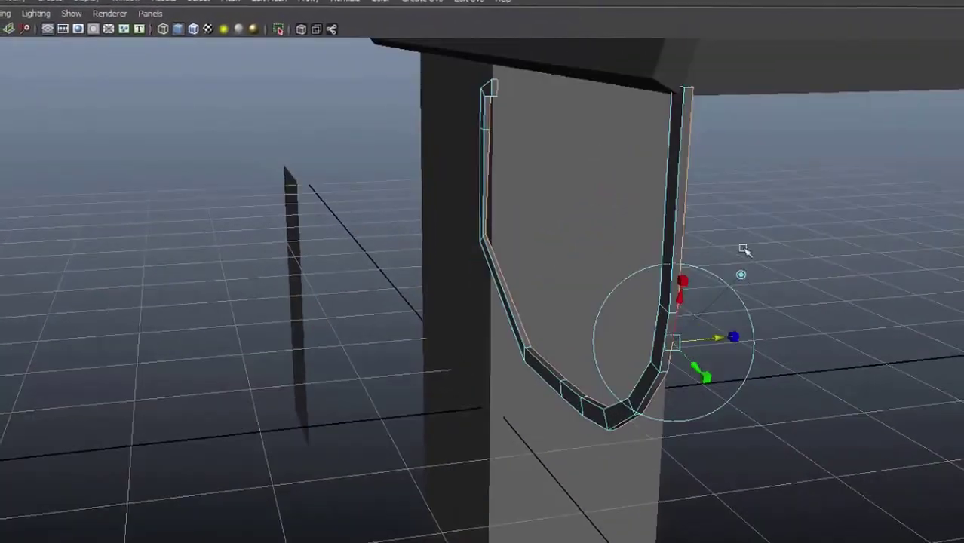
mouse_move(743, 251)
alt+mouse_down()
mouse_move(559, 241)
mouse_move(469, 312)
mouse_move(555, 279)
mouse_move(578, 302)
mouse_move(571, 227)
mouse_move(497, 282)
mouse_move(437, 249)
mouse_move(464, 245)
alt+mouse_up()
shift+right_drag(509, 211, 504, 249)
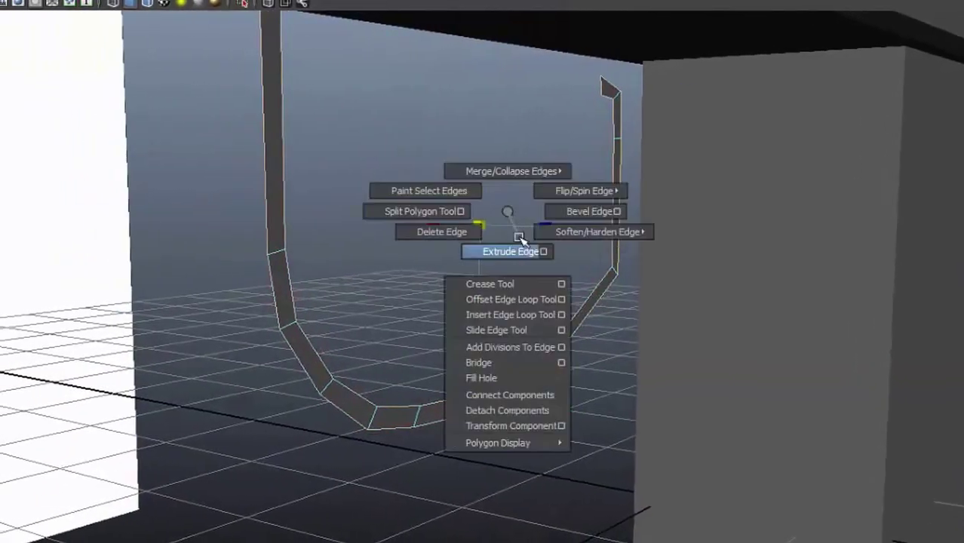
mouse_move(487, 230)
alt+mouse_down()
mouse_move(624, 285)
mouse_move(516, 308)
mouse_move(232, 262)
alt+mouse_up()
mouse_move(625, 190)
alt+mouse_down()
mouse_move(702, 252)
mouse_move(416, 340)
mouse_move(478, 333)
mouse_move(715, 366)
mouse_move(288, 154)
mouse_move(422, 284)
mouse_move(577, 317)
mouse_move(489, 344)
mouse_move(323, 333)
mouse_move(581, 183)
mouse_move(486, 400)
mouse_move(441, 384)
mouse_move(708, 396)
mouse_move(484, 407)
mouse_move(577, 394)
mouse_move(544, 377)
mouse_move(519, 338)
alt+mouse_up()
Check the extruded depth and centre the guard on the gun body in front view
key(space)
key(space)
key(space)
key(space)
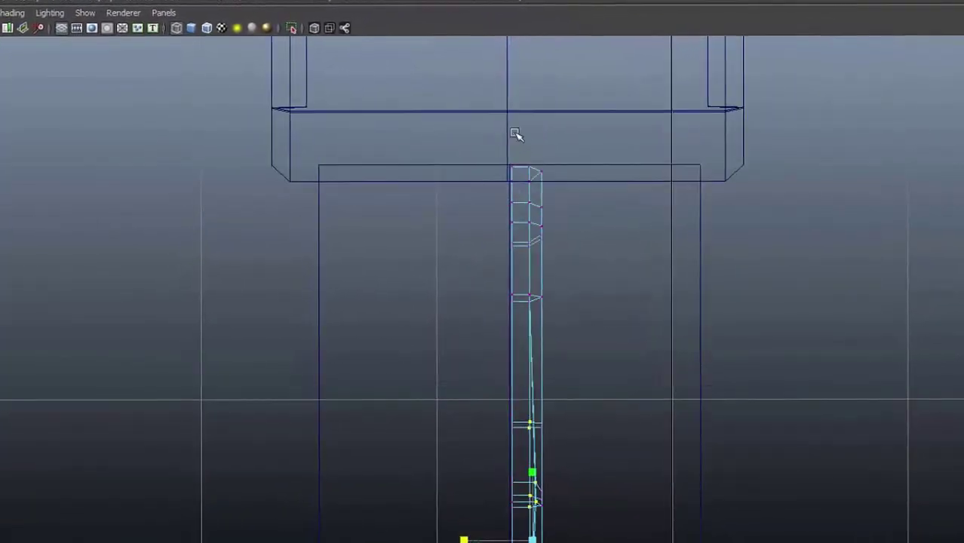
scroll(475, 416, down, 1)
key(space)
alt+drag(420, 340, 514, 325)
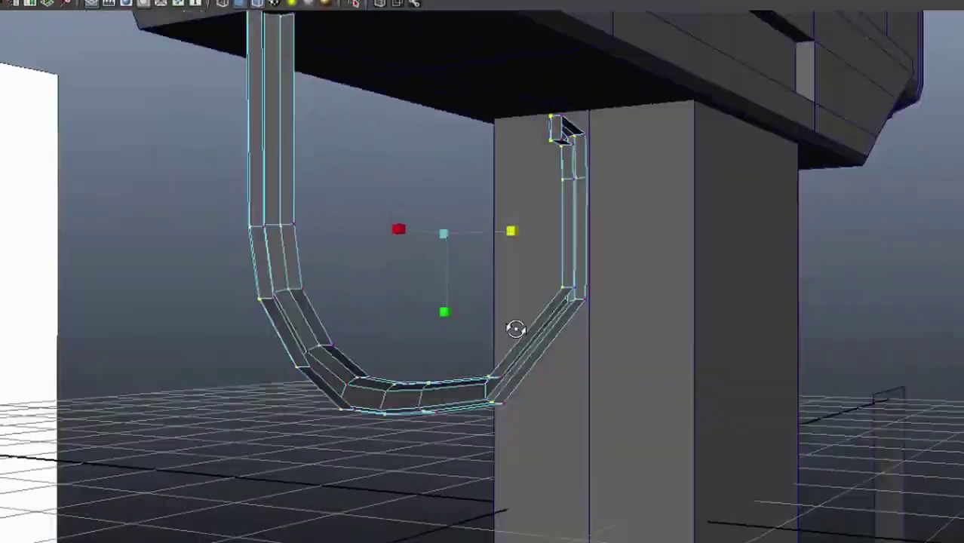
key(space)
key(space)
scroll(579, 382, down, 3)
scroll(580, 383, up, 2)
key(F8)
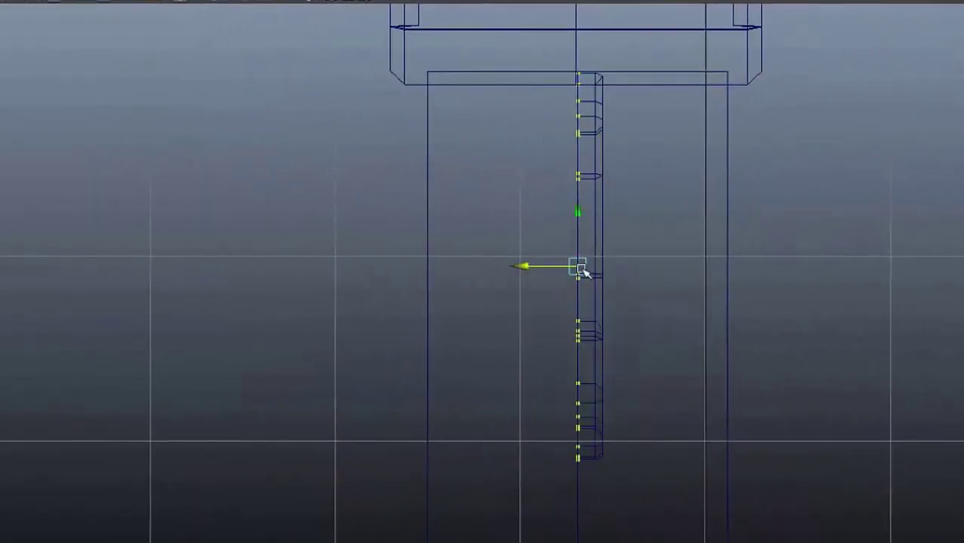
alt+middle_drag(559, 355, 520, 339)
Select and refit the vertices at the trigger guard's rear tip
key(space)
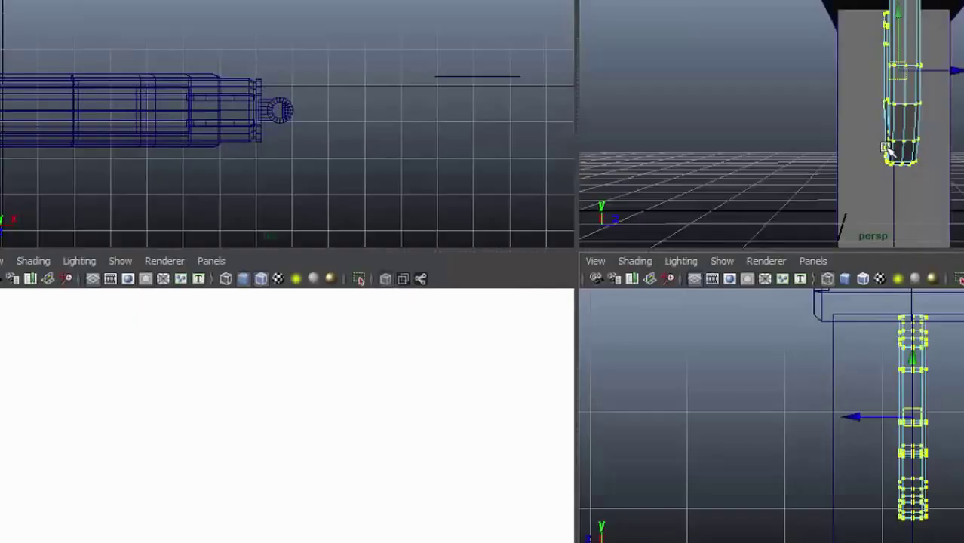
key(space)
key(F8)
key(space)
key(space)
key(space)
key(space)
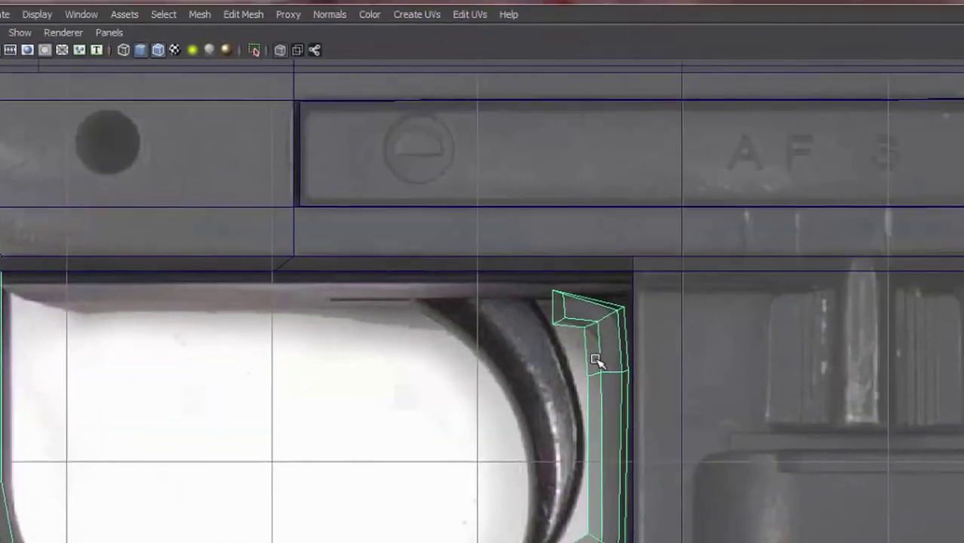
shift+right_click(543, 326)
click(457, 345)
click(520, 302)
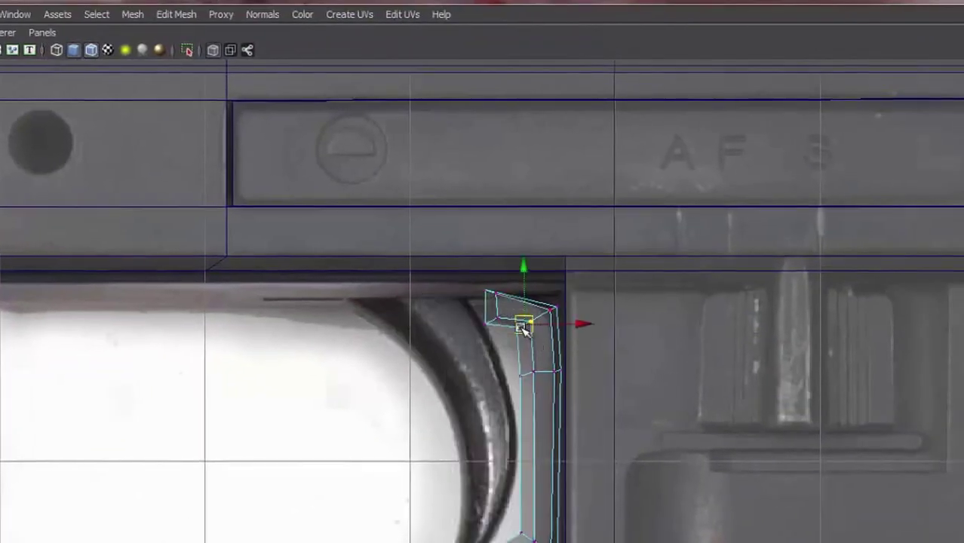
drag(492, 244, 537, 339)
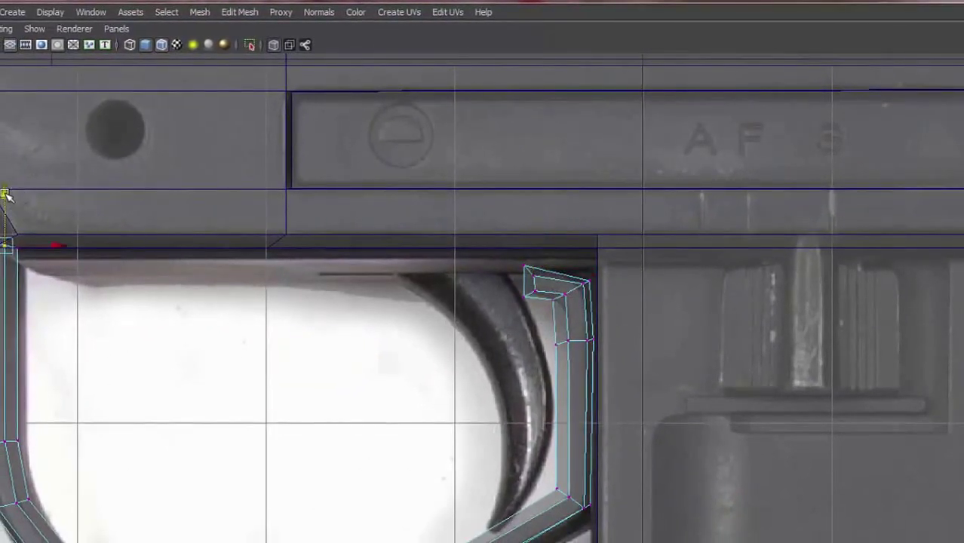
right_drag(597, 316, 549, 274)
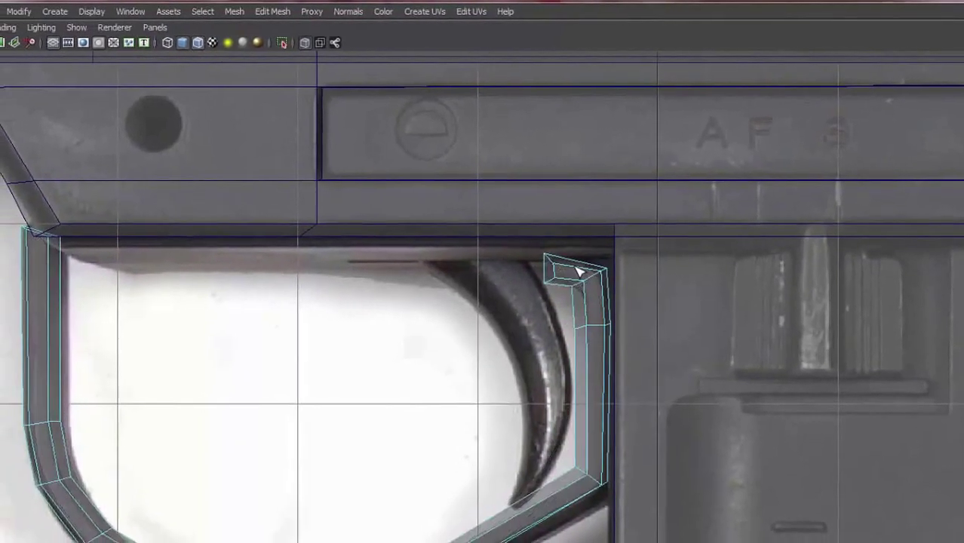
Preview the guard smoothed, then insert a supporting edge loop along it
key(3)
click(567, 264)
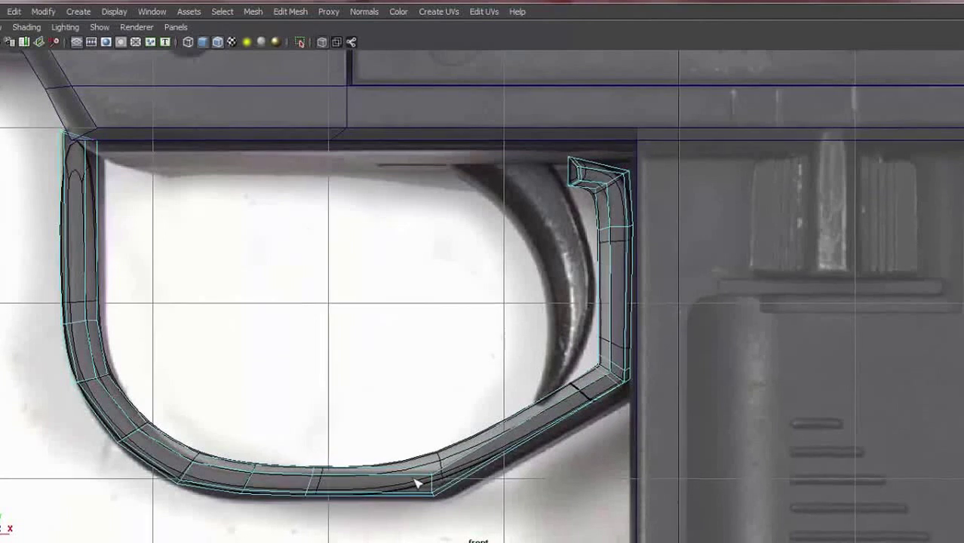
key(1)
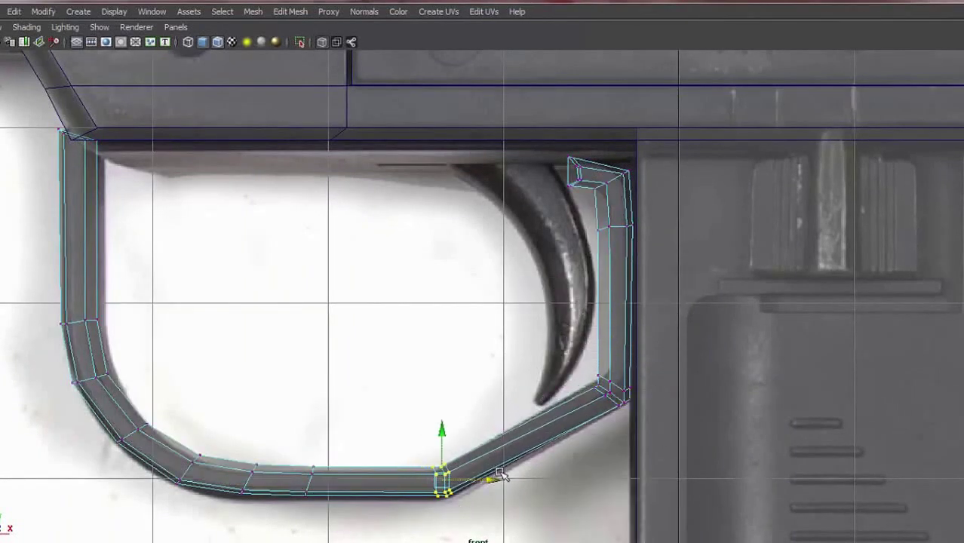
shift+right_drag(183, 248, 110, 265)
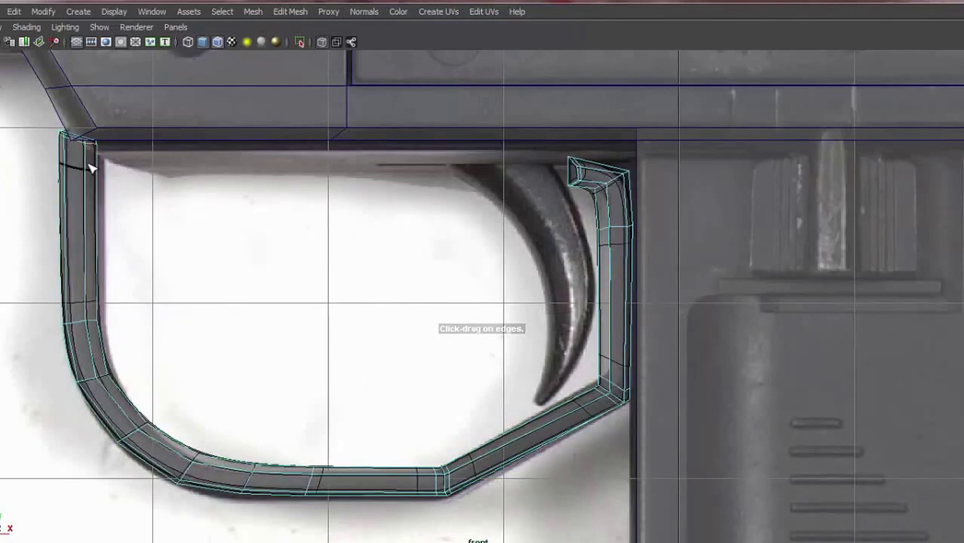
right_drag(89, 168, 147, 130)
click(126, 140)
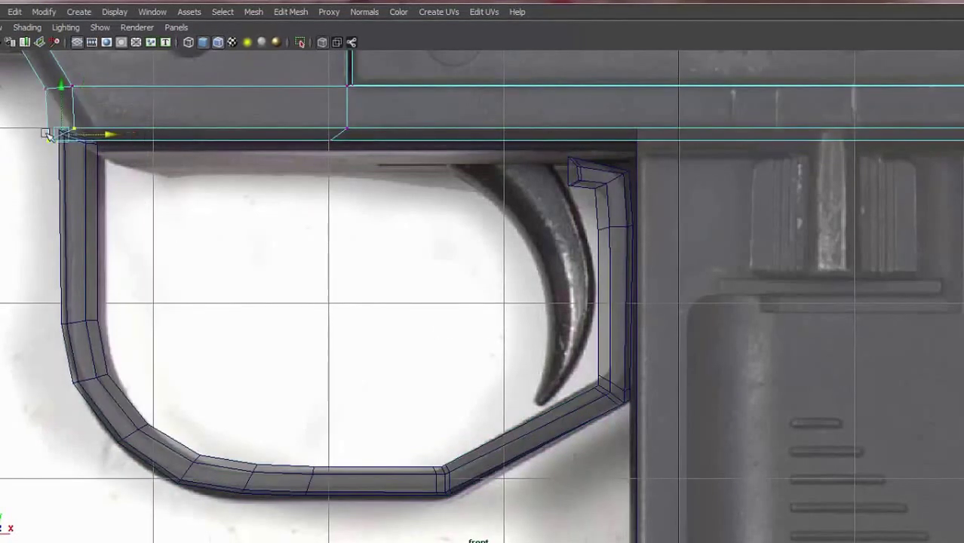
right_drag(83, 181, 134, 145)
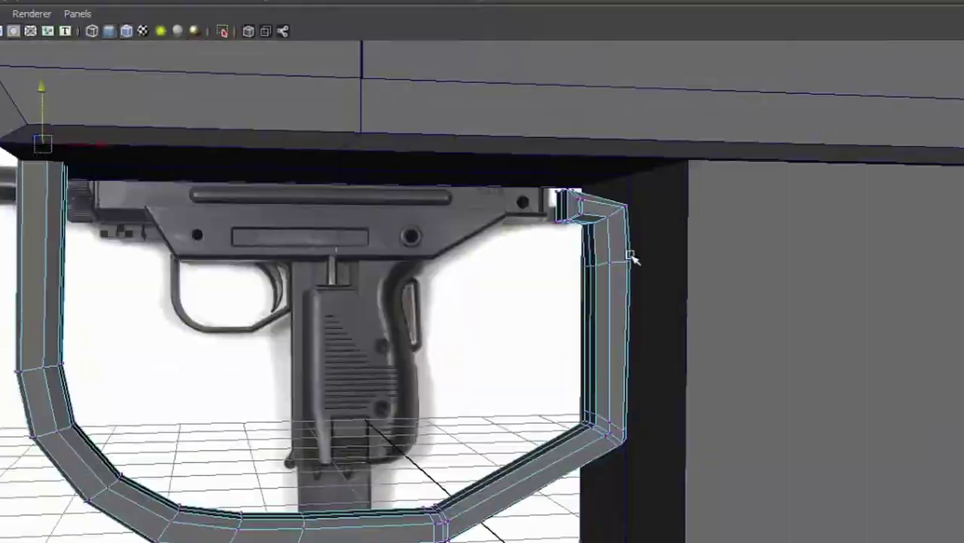
Orbit under and around the receiver to check the trigger guard's fit, then maximise the front view
mouse_move(306, 255)
alt+mouse_down()
mouse_move(375, 294)
mouse_move(308, 328)
mouse_move(538, 252)
alt+mouse_up()
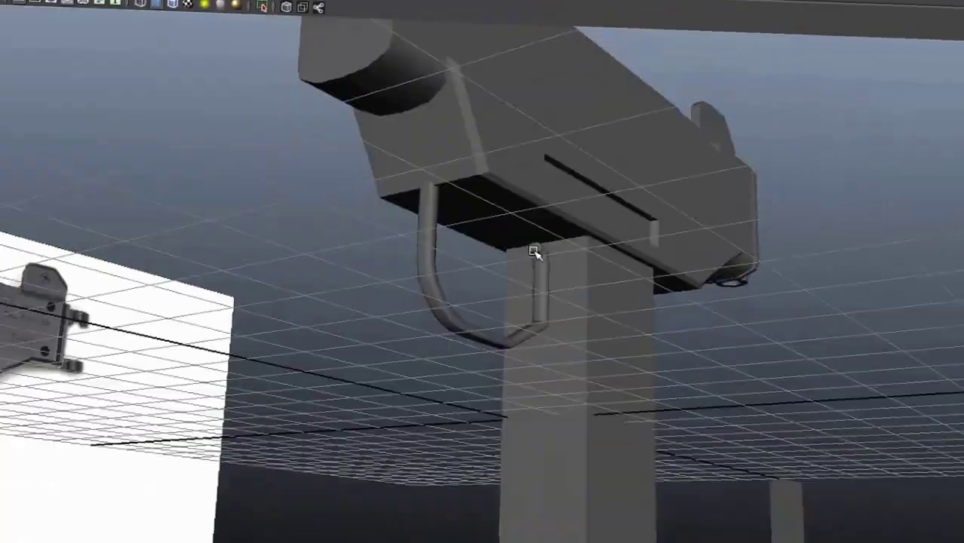
click(538, 252)
scroll(572, 301, up, 3)
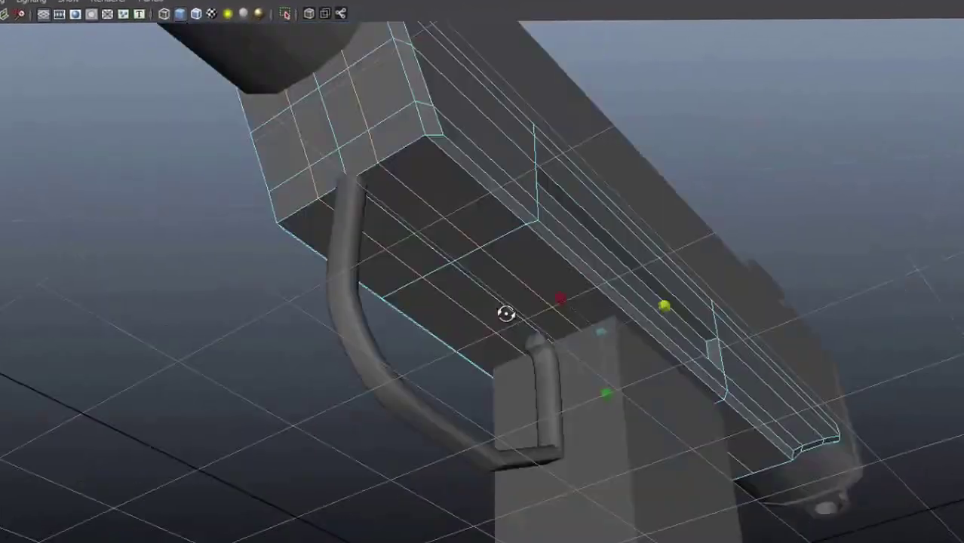
mouse_move(506, 313)
alt+mouse_down()
mouse_move(454, 303)
mouse_move(818, 371)
mouse_move(667, 398)
mouse_move(709, 354)
alt+mouse_up()
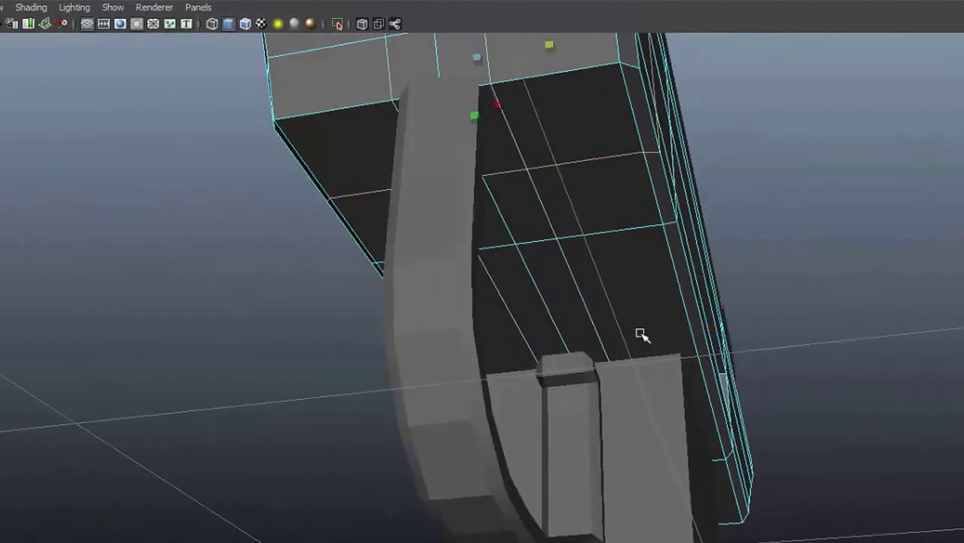
mouse_move(642, 335)
alt+mouse_down()
mouse_move(458, 286)
mouse_move(253, 284)
mouse_move(316, 260)
alt+mouse_up()
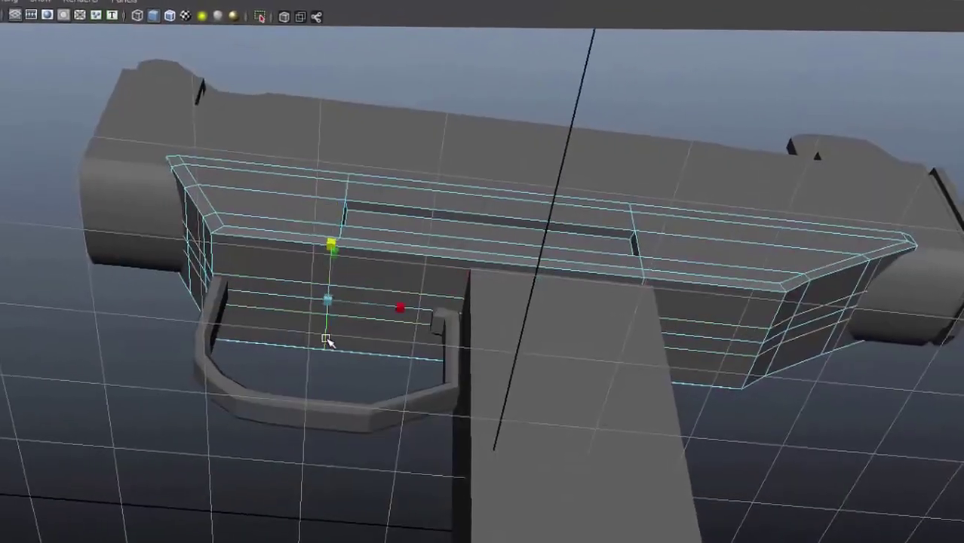
scroll(326, 341, up, 3)
mouse_move(304, 321)
alt+mouse_down()
mouse_move(588, 338)
mouse_move(593, 261)
alt+mouse_up()
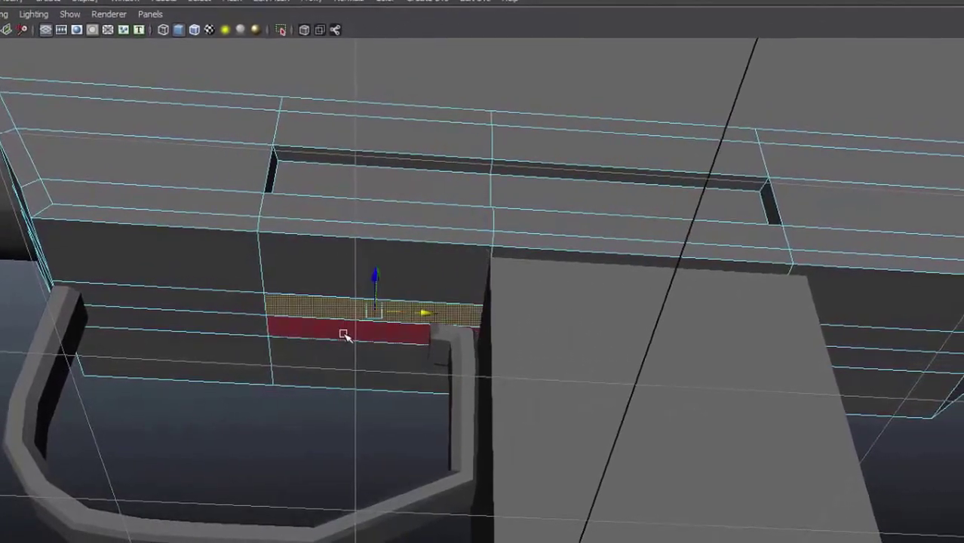
mouse_move(344, 335)
alt+mouse_down()
mouse_move(409, 323)
mouse_move(431, 273)
mouse_move(604, 243)
mouse_move(146, 242)
mouse_move(768, 349)
mouse_move(686, 456)
alt+mouse_up()
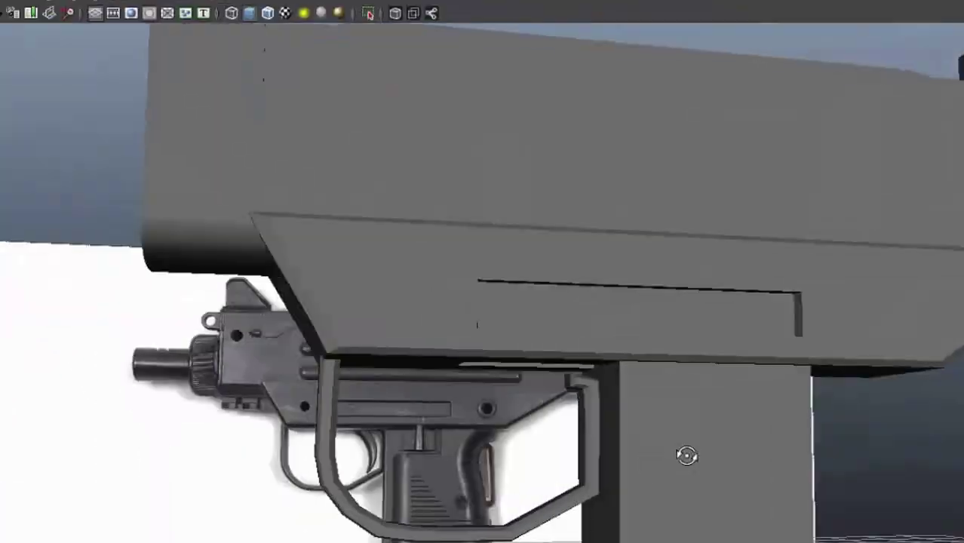
key(space)
key(space)
scroll(377, 295, up, 2)
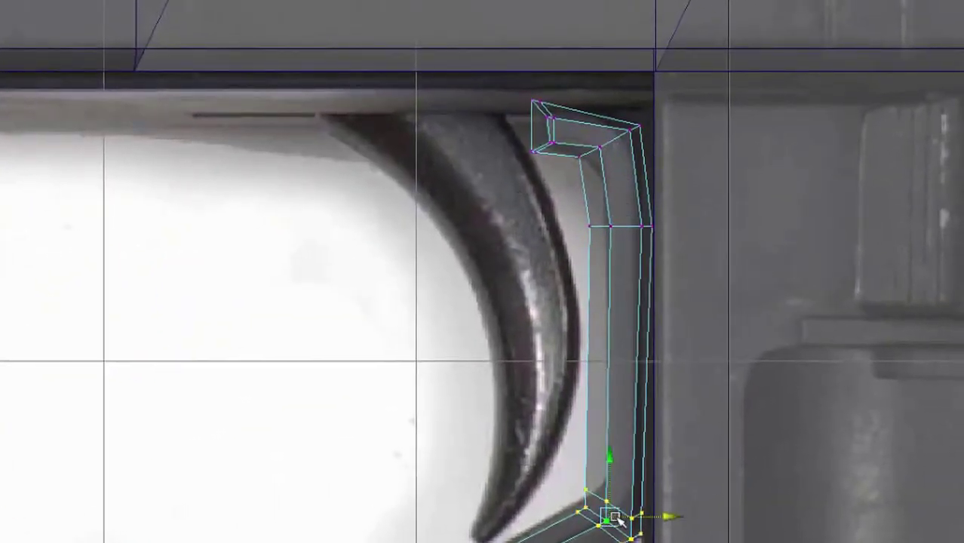
Select the rear post's vertex row and preview the trigger guard in smooth mode
drag(573, 234, 678, 252)
key(3)
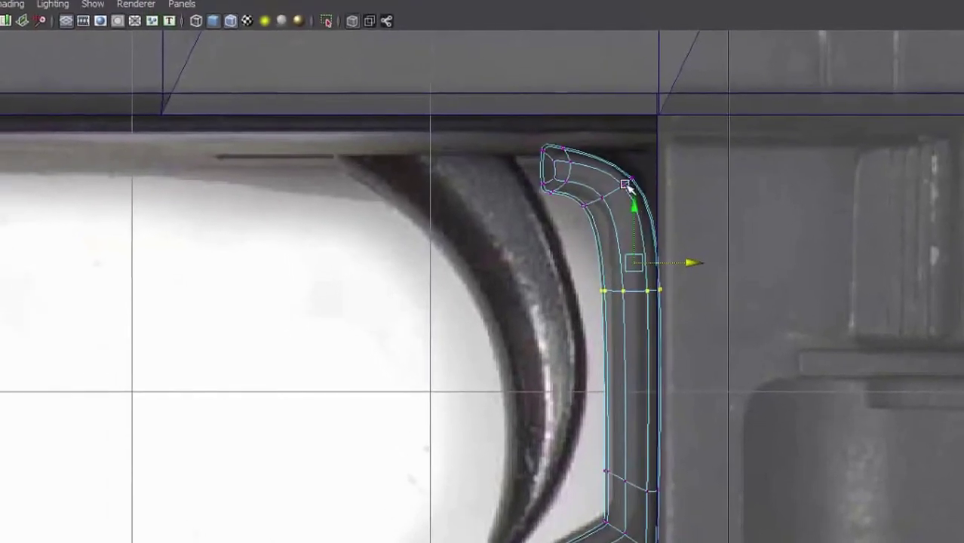
mouse_move(618, 218)
alt+mouse_down()
mouse_move(624, 194)
mouse_move(766, 257)
alt+mouse_up()
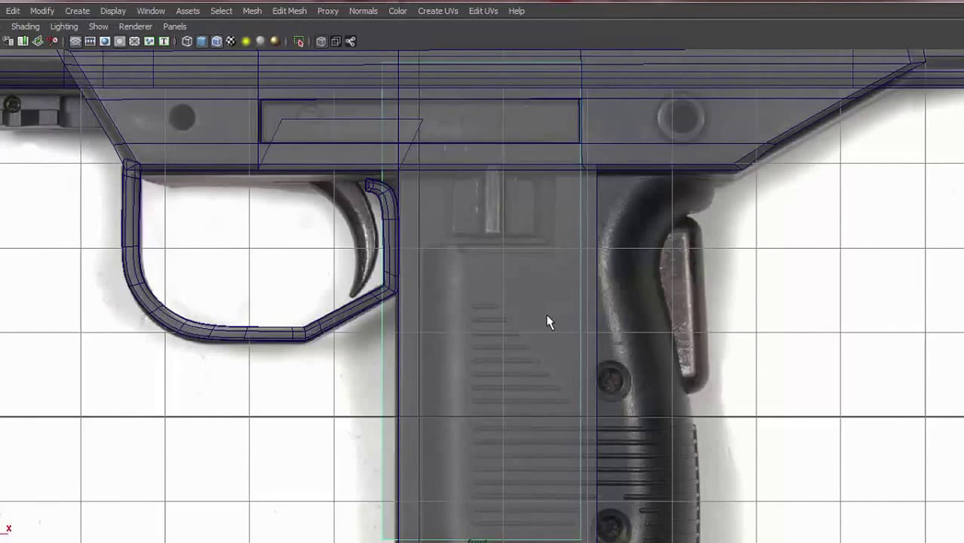
Move the plane onto the trigger and drag its top corner vertex onto the guard's corner
key(w)
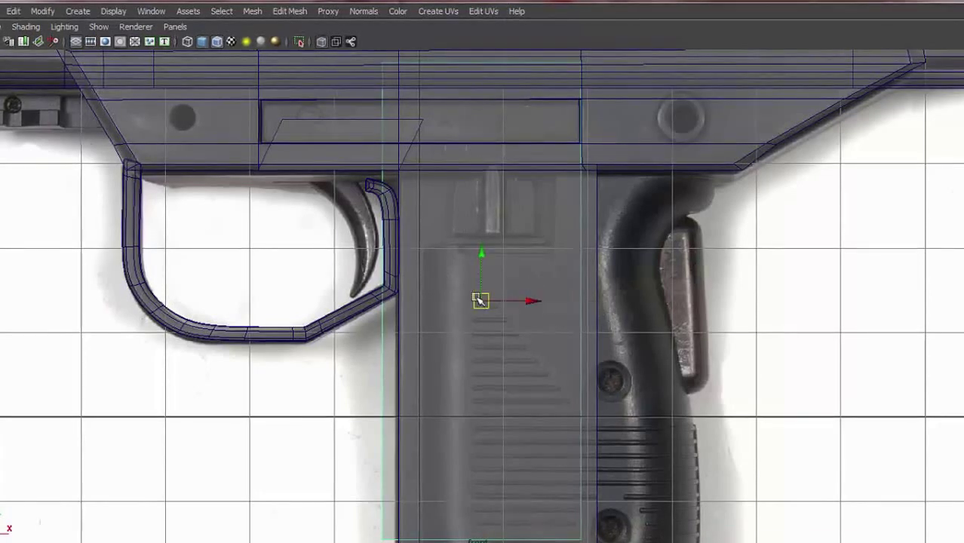
drag(482, 62, 366, 205)
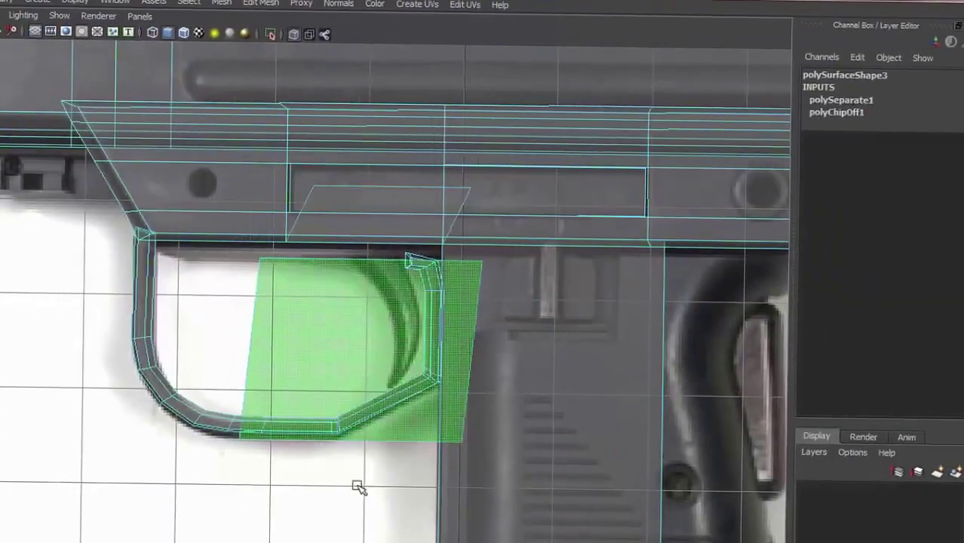
click(357, 487)
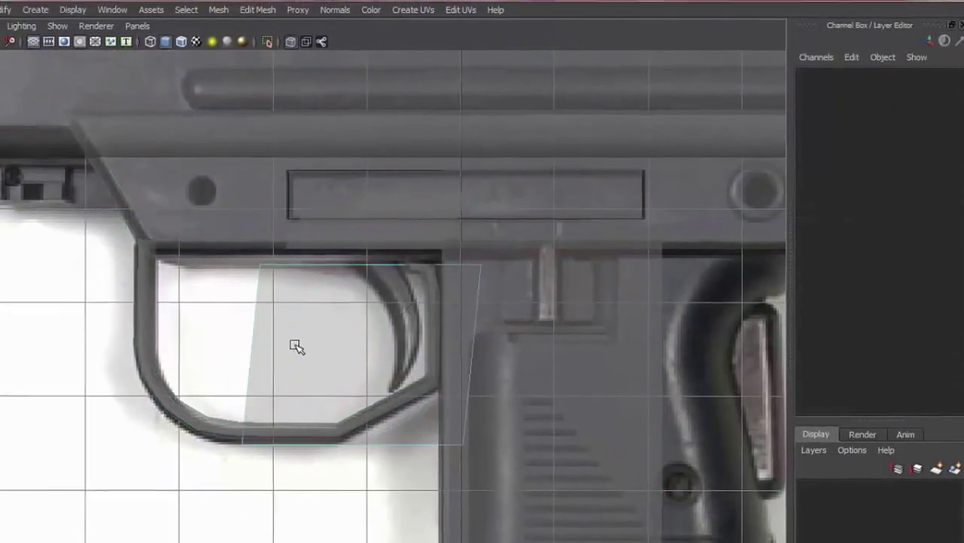
click(336, 316)
key(a)
scroll(437, 287, up, 5)
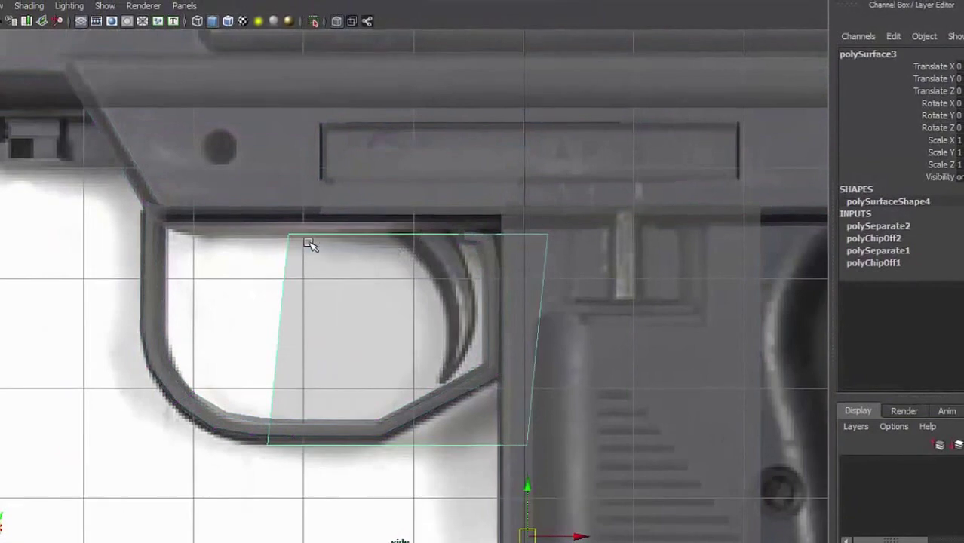
click(341, 237)
middle_drag(428, 248, 471, 261)
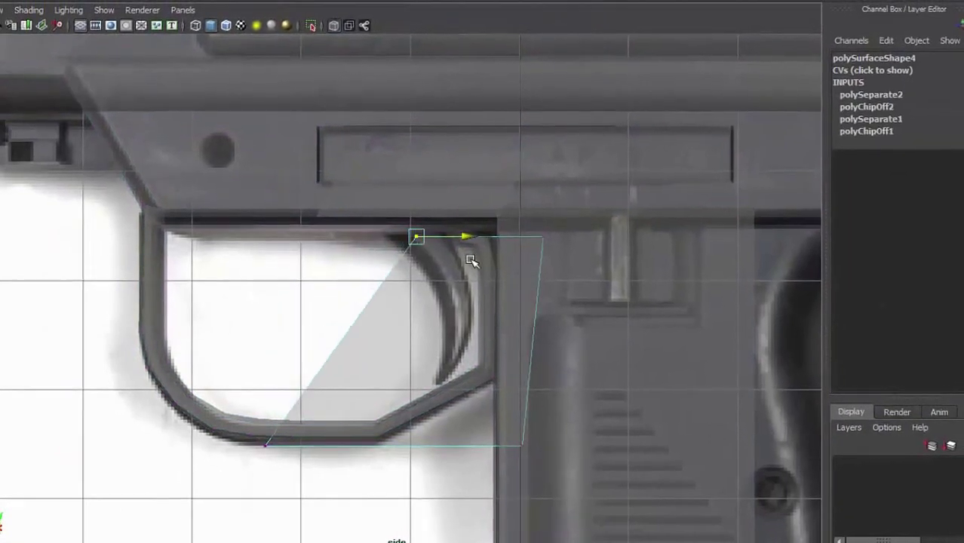
scroll(506, 287, up, 3)
scroll(573, 264, up, 2)
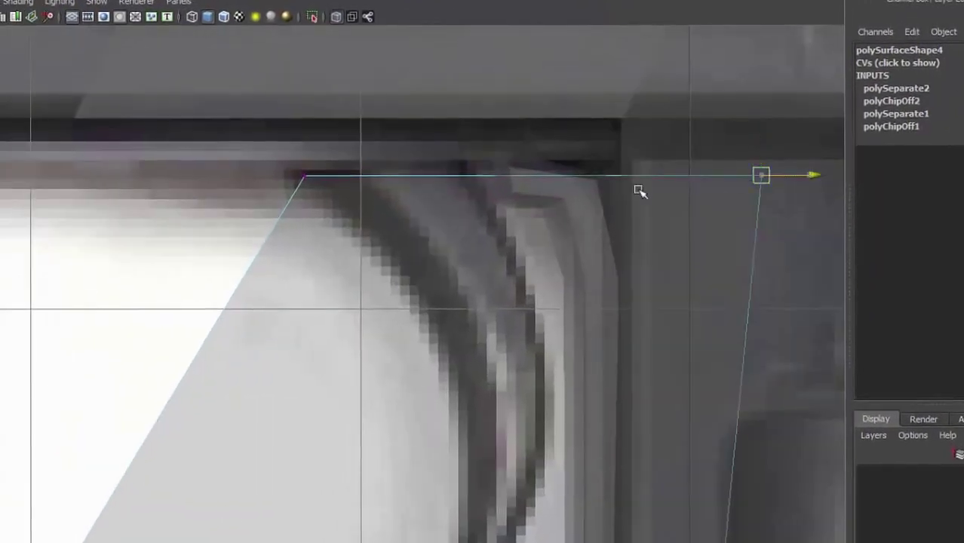
middle_drag(639, 190, 517, 205)
Pull the plane's bottom edge and bottom-right vertex onto the trigger's outline
scroll(483, 367, down, 3)
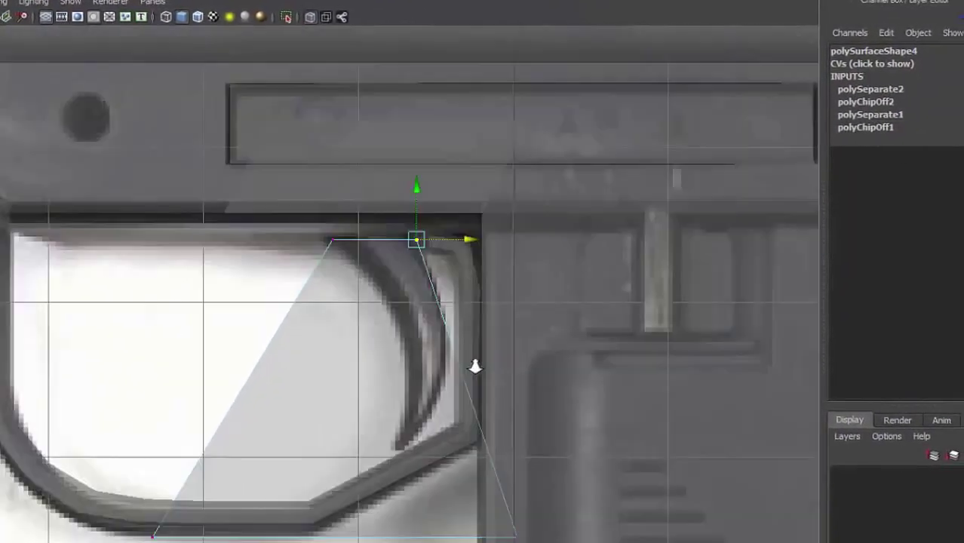
scroll(475, 374, down, 2)
scroll(468, 392, down, 2)
scroll(458, 396, down, 1)
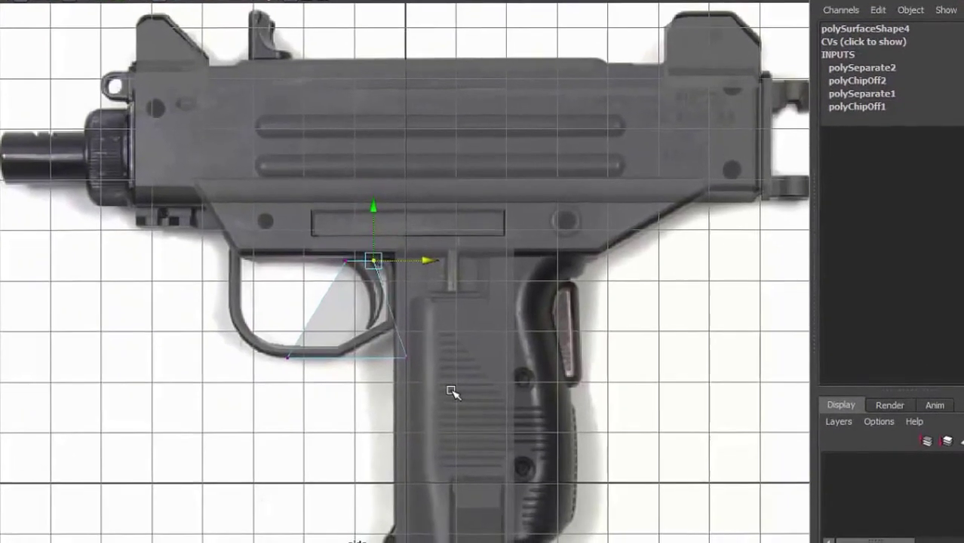
scroll(430, 378, up, 2)
scroll(414, 371, up, 3)
drag(658, 541, 657, 540)
mouse_move(410, 506)
middle_down()
mouse_move(586, 441)
mouse_move(577, 344)
middle_up()
scroll(588, 400, up, 3)
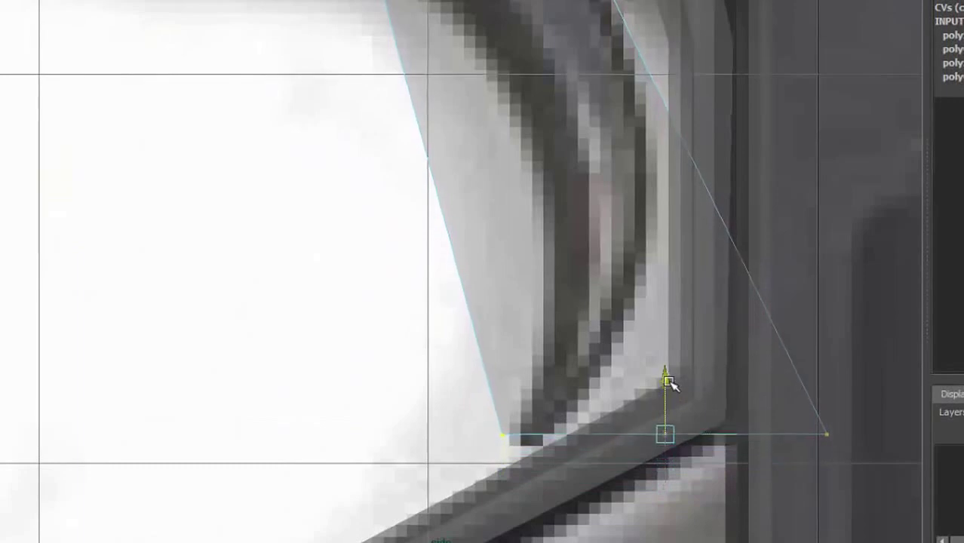
drag(830, 447, 577, 456)
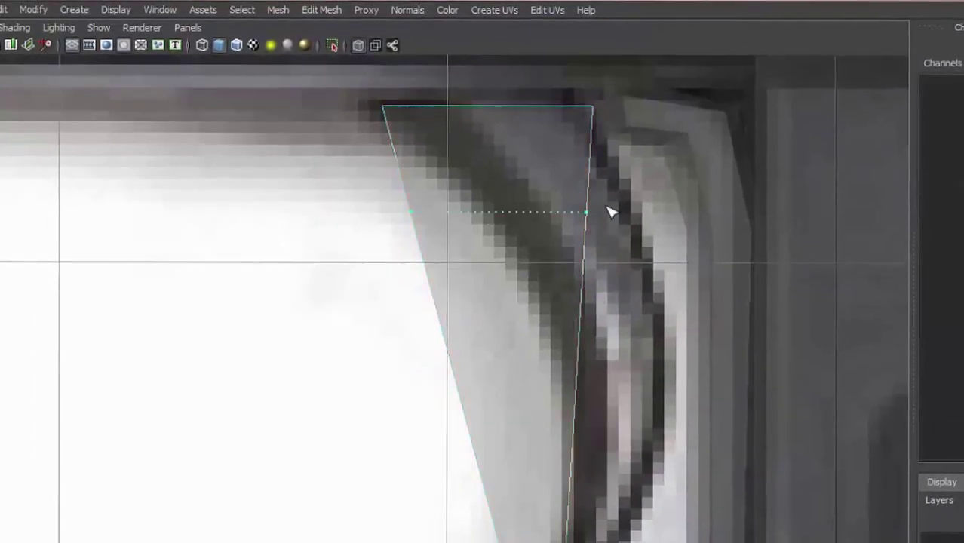
Insert edge loops across the strip and shift its edges right to follow the trigger curve
click(608, 209)
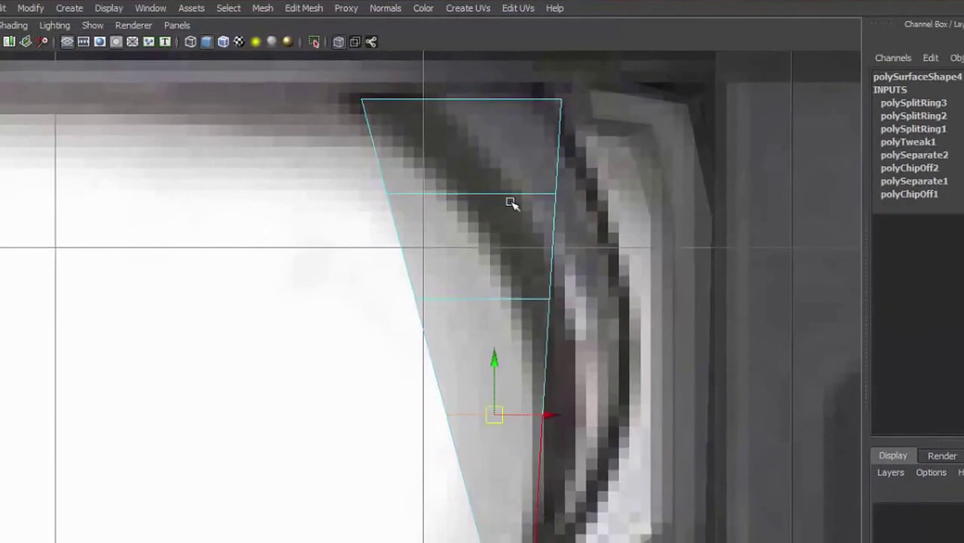
click(510, 198)
drag(521, 189, 547, 185)
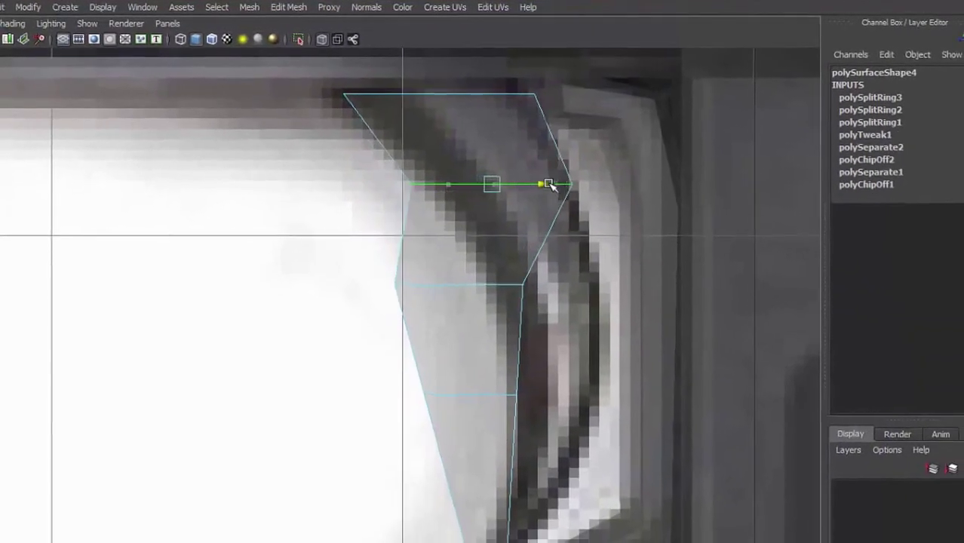
click(502, 275)
drag(507, 277, 588, 279)
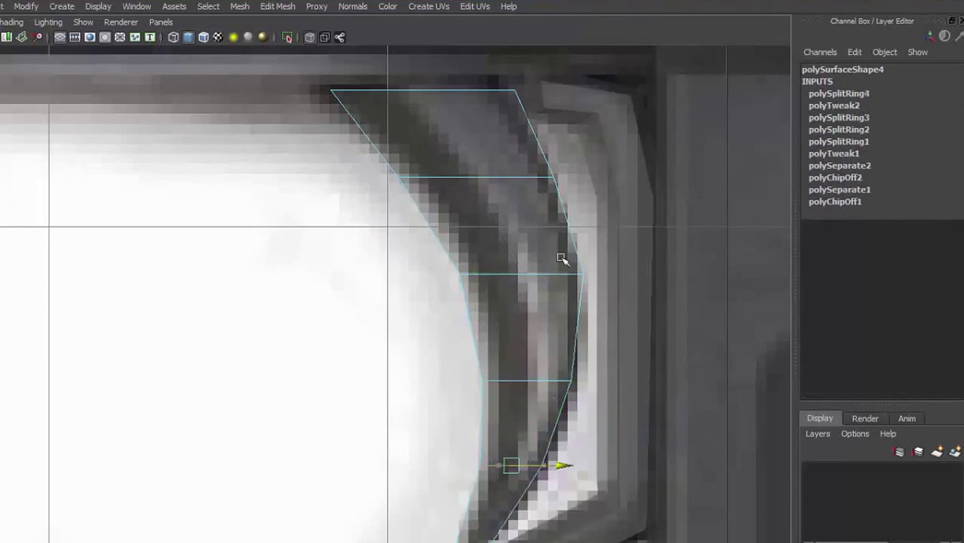
drag(425, 51, 425, 38)
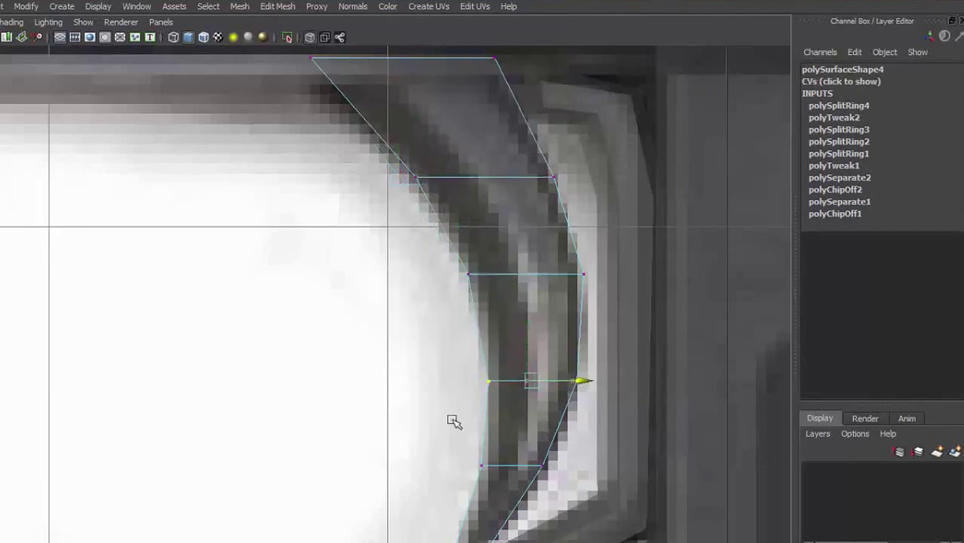
Add two lengthwise edge loops along the strip, splitting it into three bands
right_drag(495, 172, 549, 155)
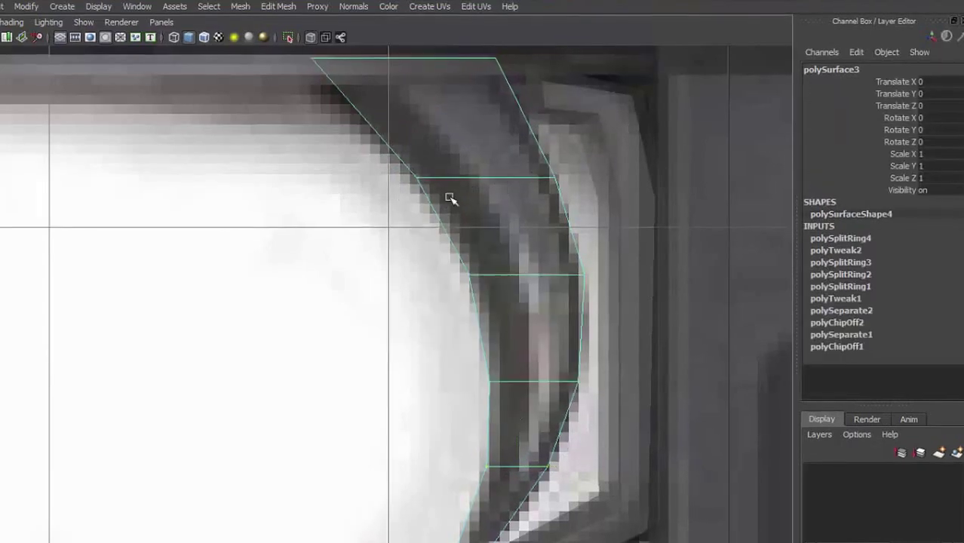
click(559, 187)
click(506, 133)
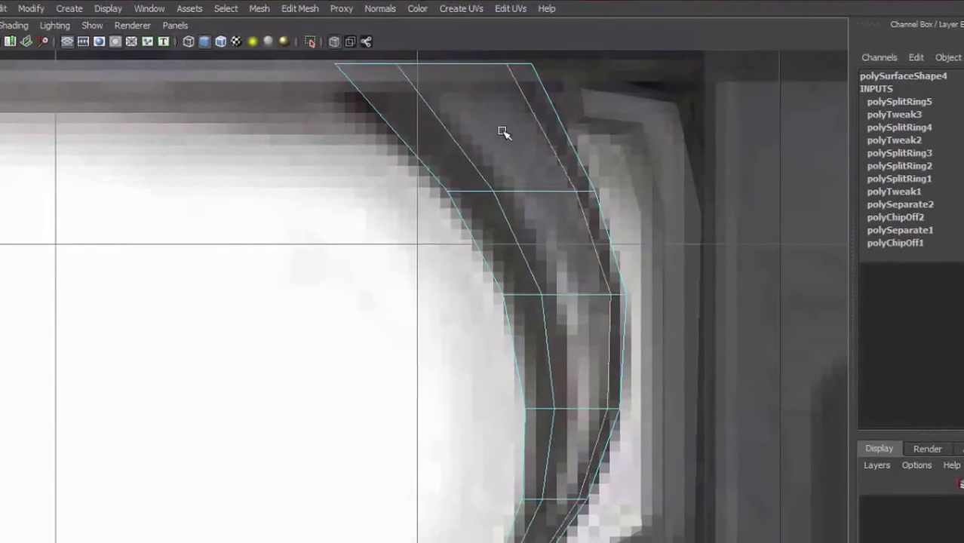
key(w)
click(520, 136)
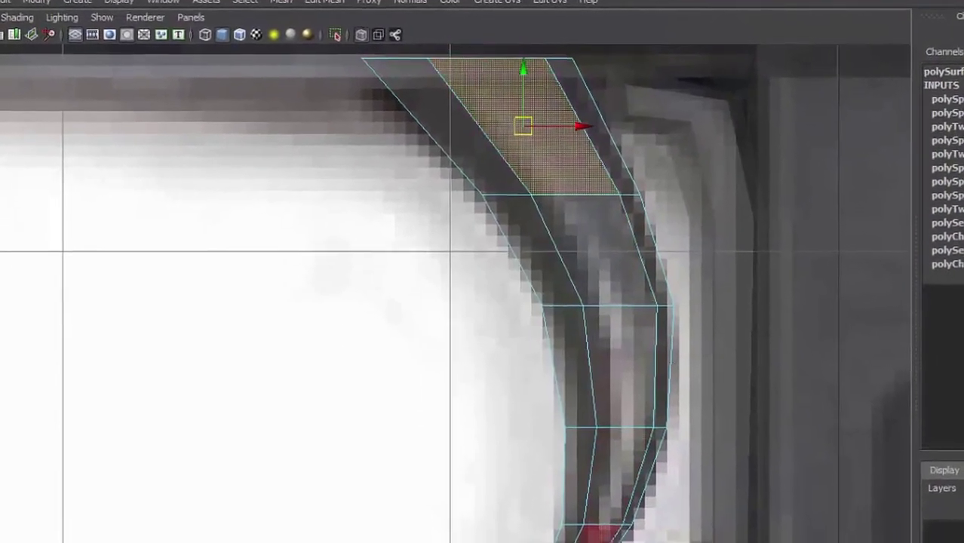
key(space)
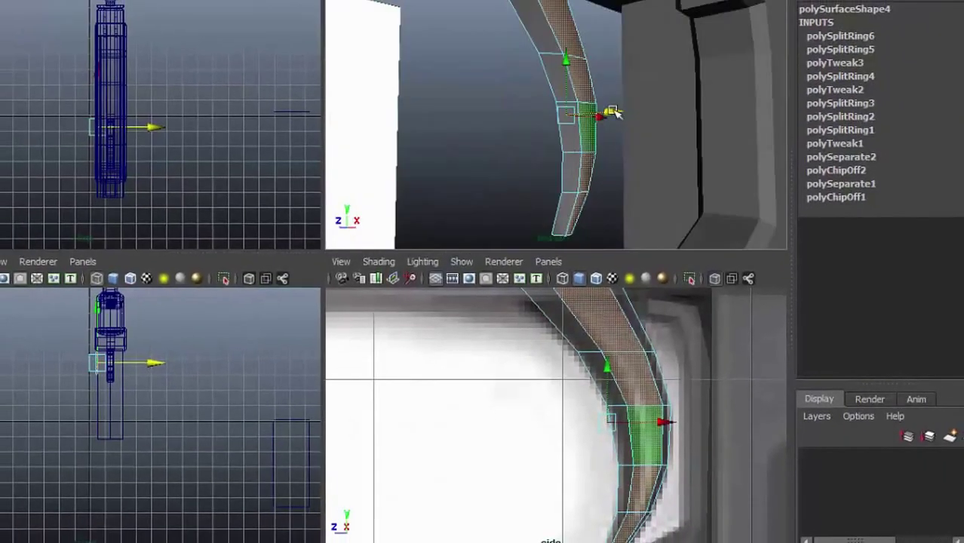
Move the strip into the trigger's thickness, combine the pieces and merge overlapping vertices
click(603, 166)
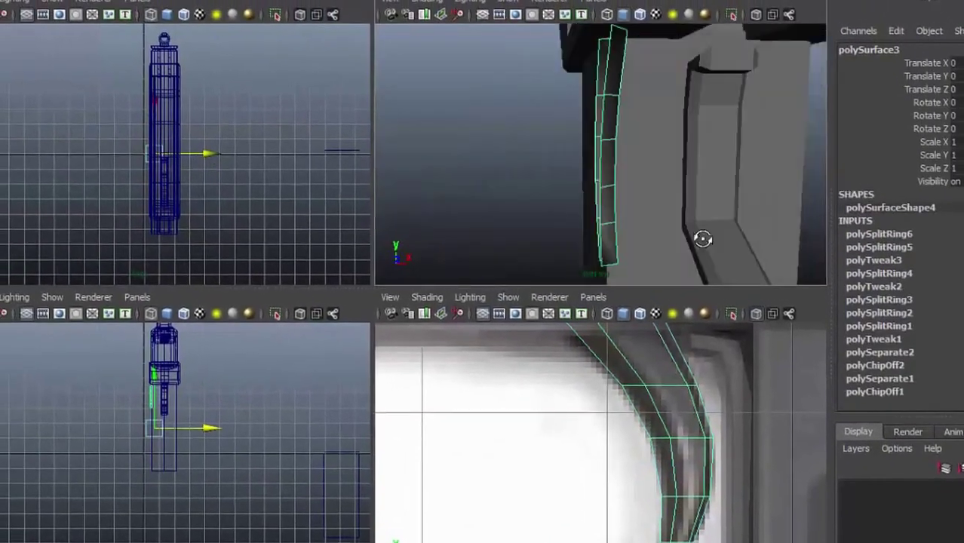
key(space)
middle_drag(730, 297, 759, 313)
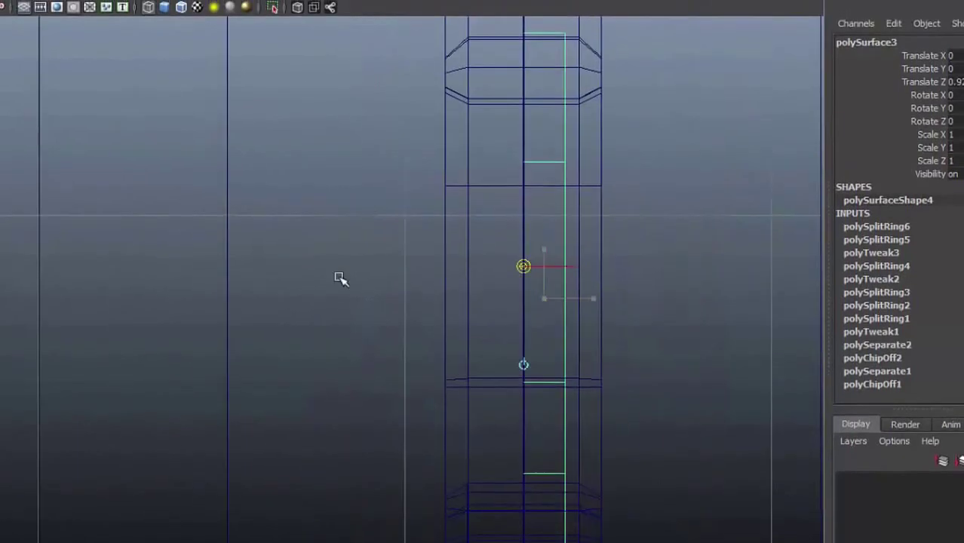
shift+right_drag(567, 219, 551, 414)
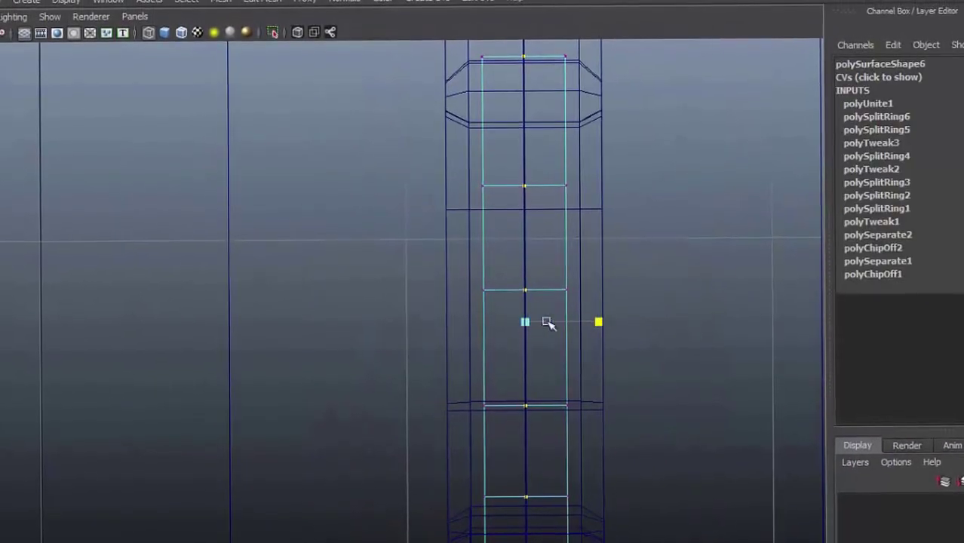
alt+drag(548, 322, 323, 206)
alt+right_drag(323, 206, 346, 227)
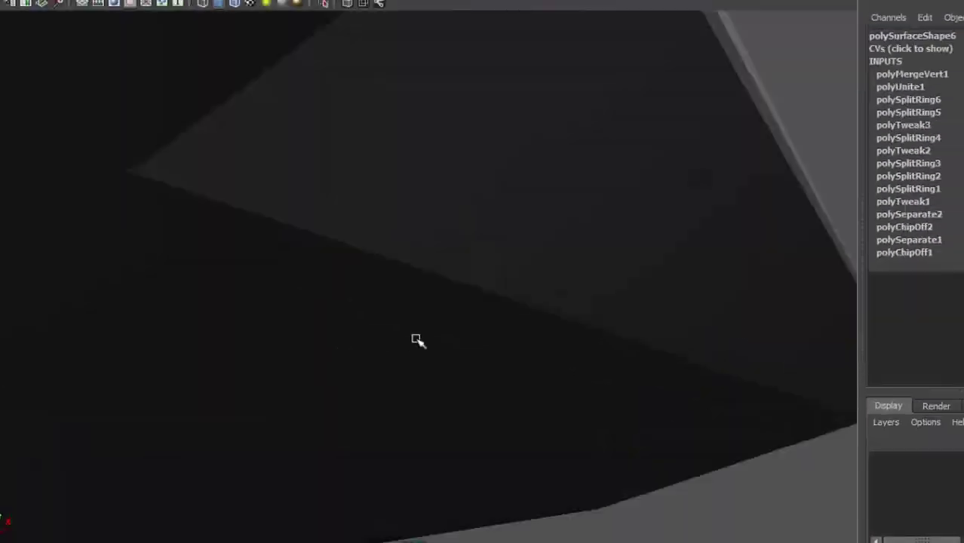
Fill the trigger's open bottom and top holes and split the new cap faces
alt+drag(346, 226, 489, 424)
shift+right_drag(517, 375, 496, 367)
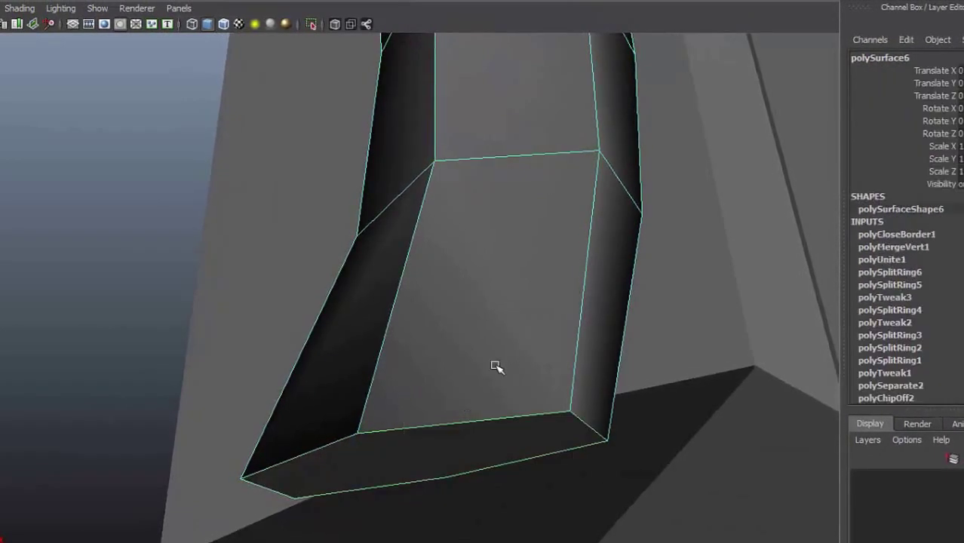
key(Return)
mouse_move(464, 477)
alt+mouse_down()
mouse_move(243, 528)
mouse_move(461, 334)
alt+mouse_up()
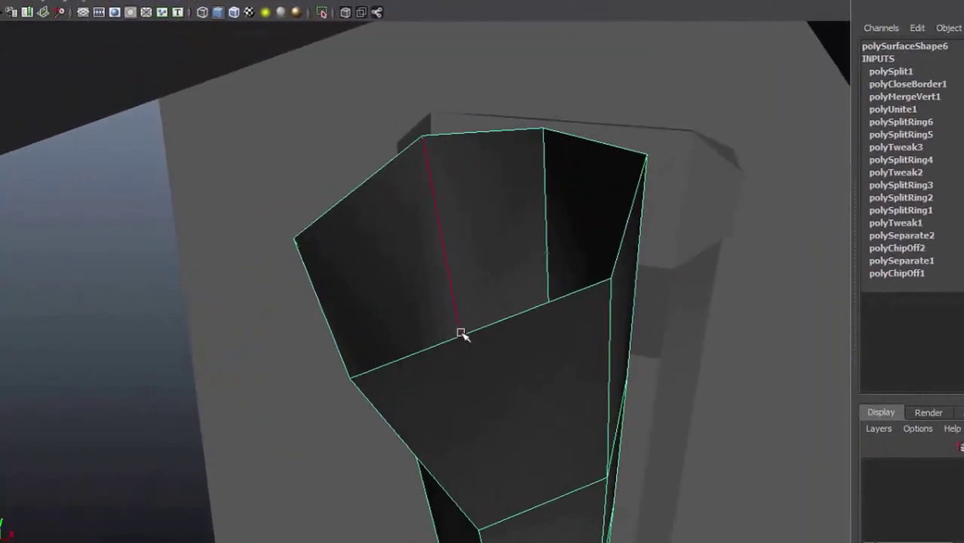
shift+right_drag(485, 328, 462, 457)
shift+right_drag(528, 215, 457, 211)
click(474, 146)
click(276, 399)
key(Return)
Select the trigger's top vertices and inspect the closed trigger and receiver in perspective
alt+drag(243, 416, 366, 313)
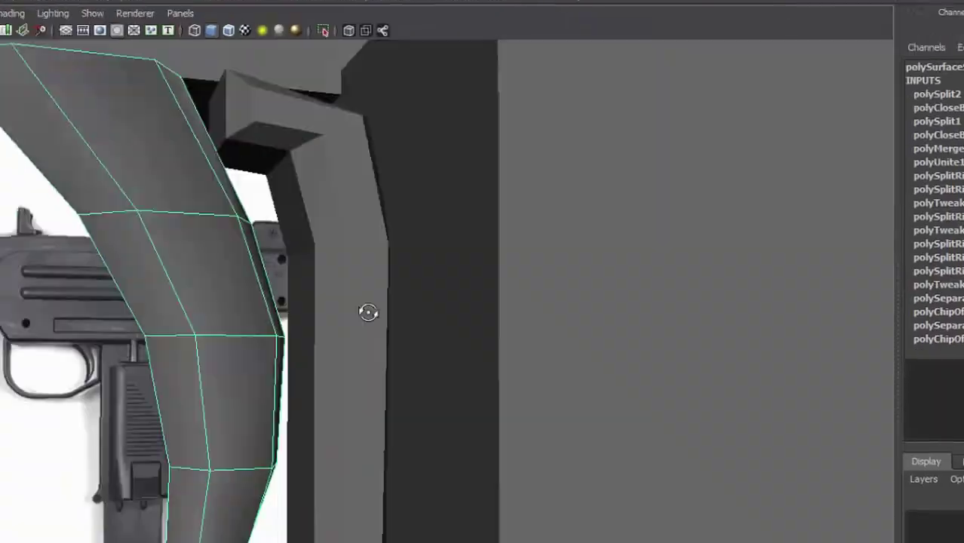
scroll(339, 319, up, 5)
scroll(331, 257, down, 1)
key(F9)
drag(213, 72, 562, 223)
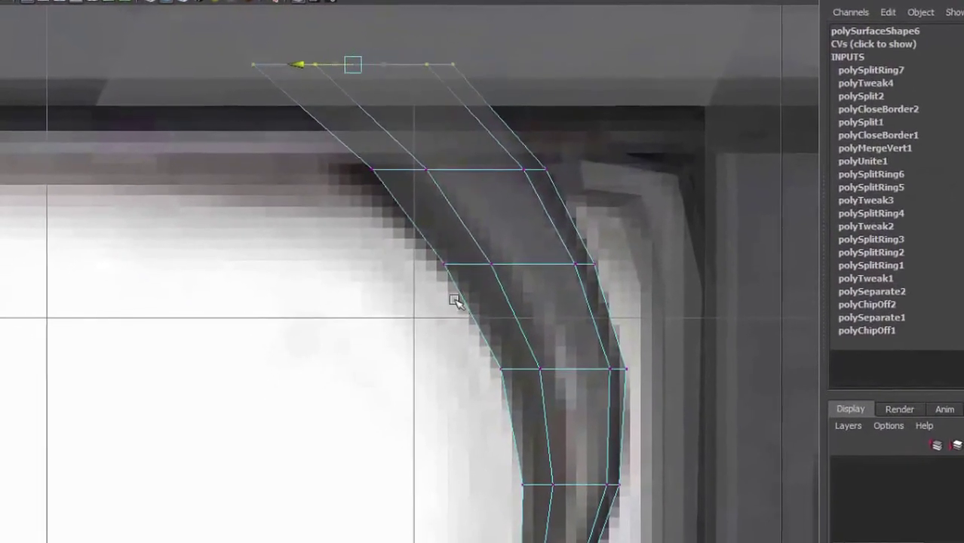
key(space)
key(space)
alt+drag(720, 222, 483, 363)
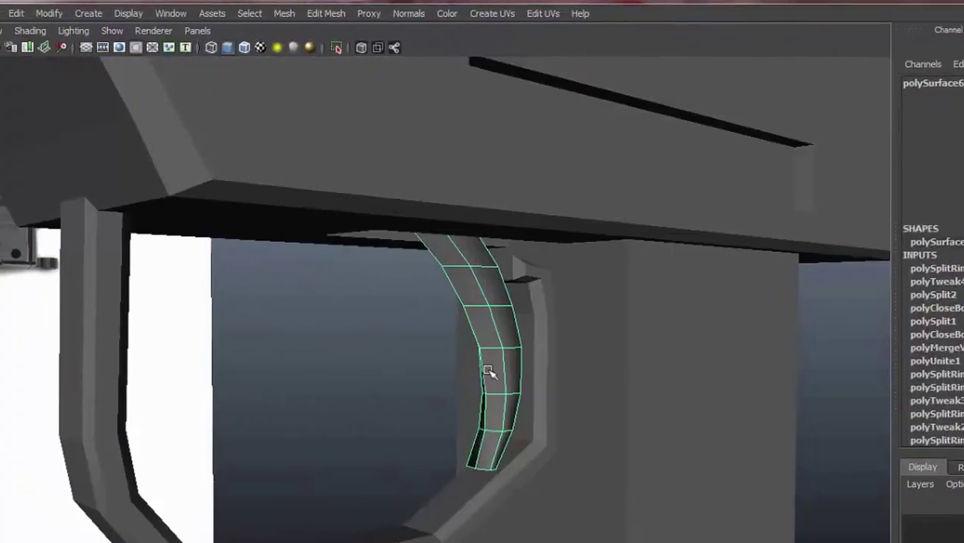
right_click(459, 321)
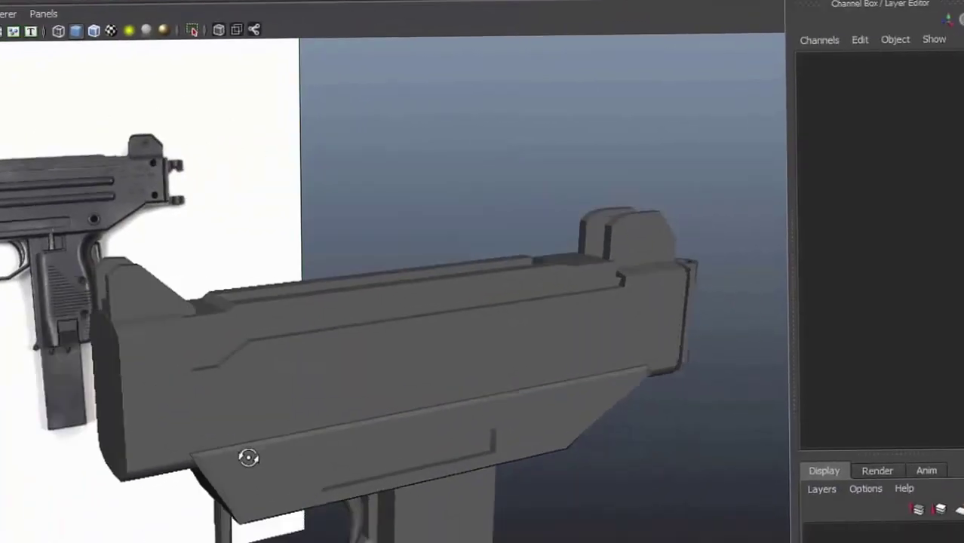
mouse_move(405, 323)
alt+mouse_down()
mouse_move(371, 399)
mouse_move(370, 312)
alt+mouse_up()
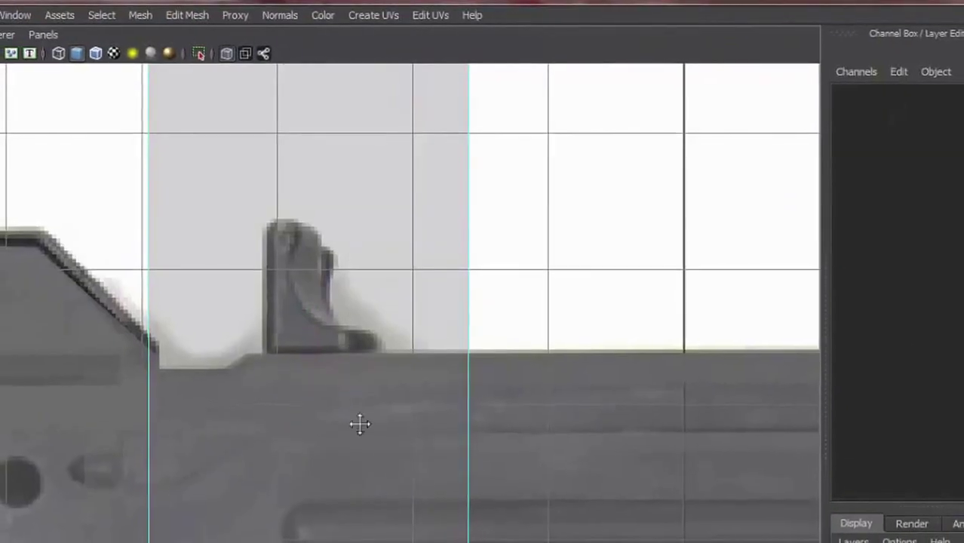
Fit the plane's top, bottom and left edges to the rear sight, slanting its top-right corner
drag(330, 15, 345, 241)
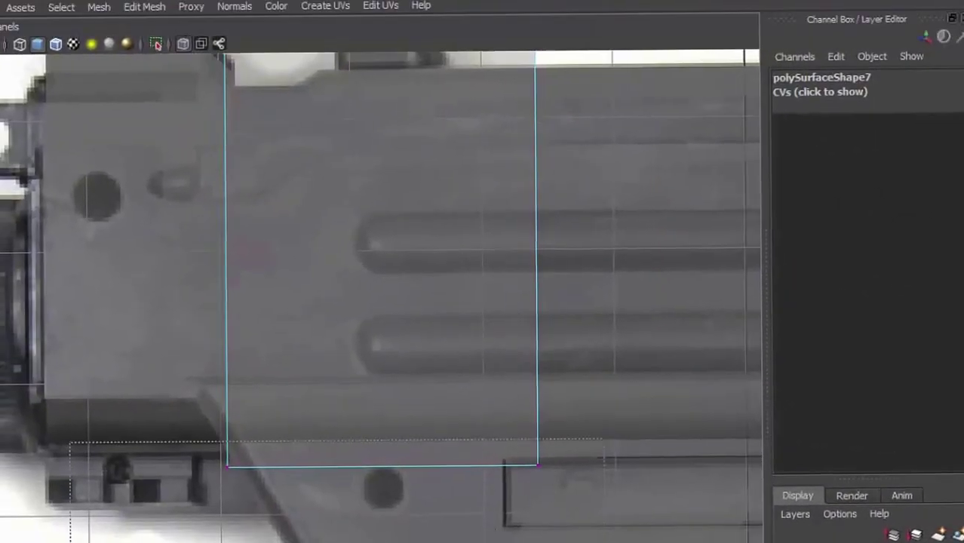
click(383, 457)
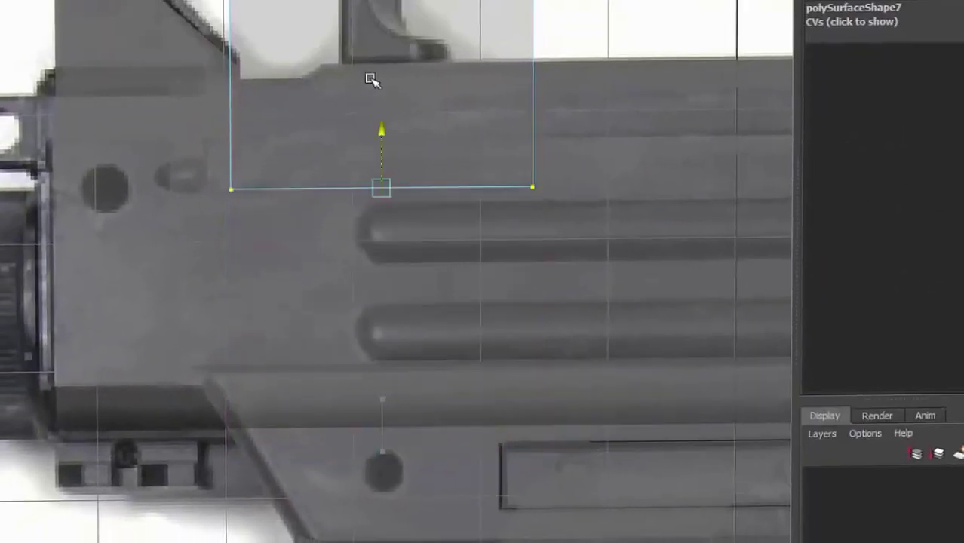
scroll(378, 239, up, 5)
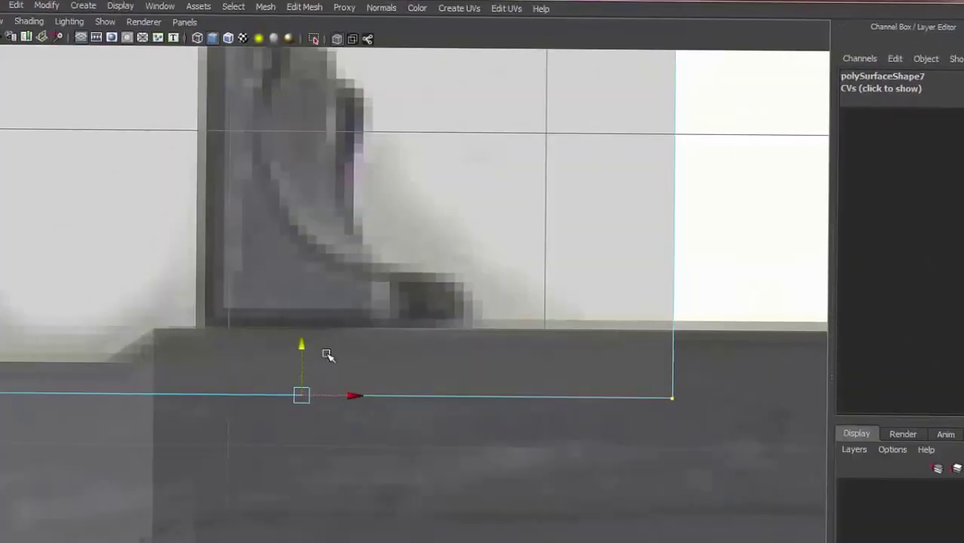
middle_drag(327, 354, 437, 314)
scroll(270, 245, down, 5)
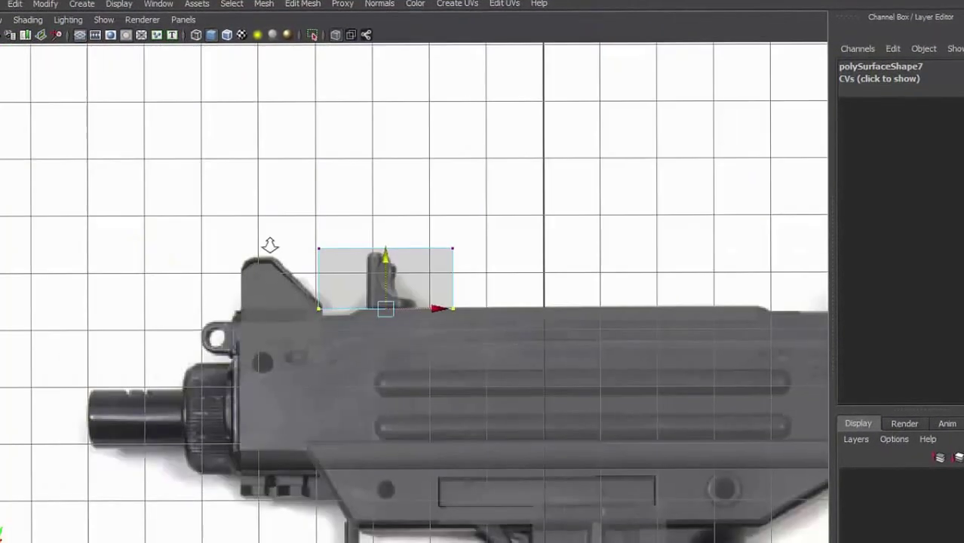
click(330, 283)
drag(381, 286, 413, 294)
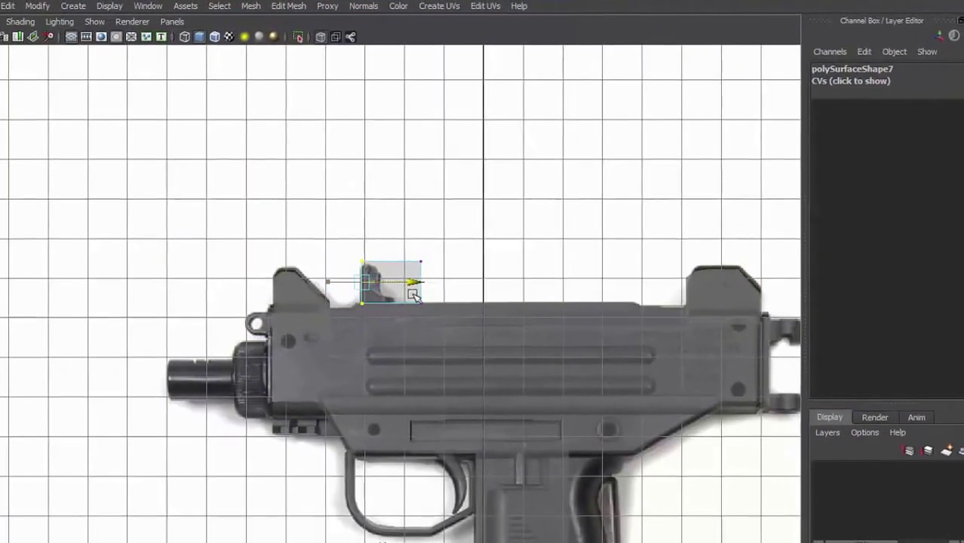
scroll(414, 209, up, 1)
scroll(452, 172, up, 3)
scroll(490, 211, up, 2)
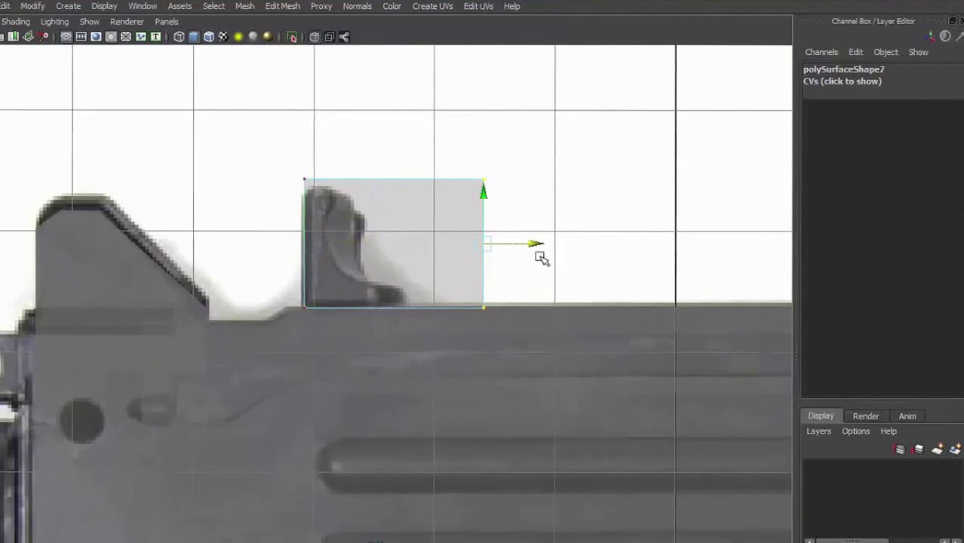
middle_drag(445, 254, 361, 310)
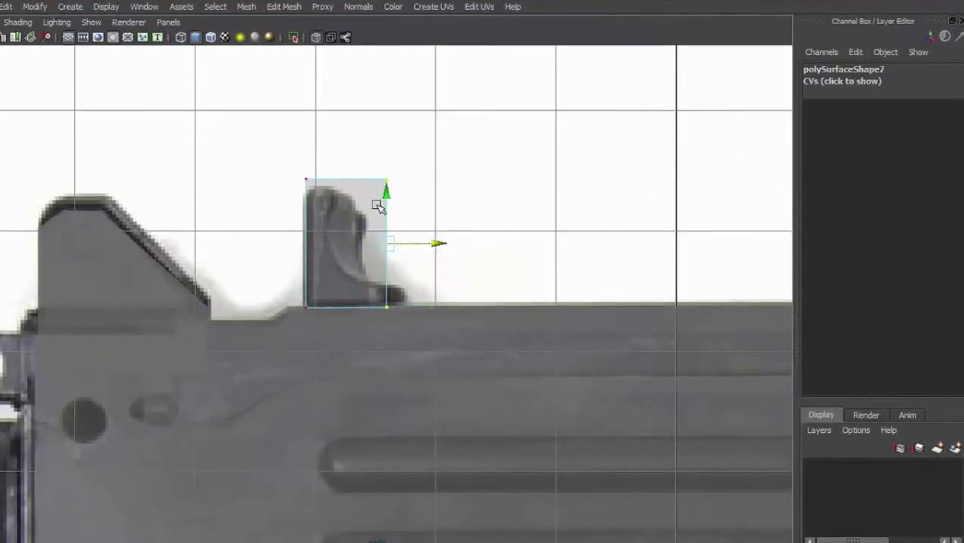
drag(428, 181, 383, 220)
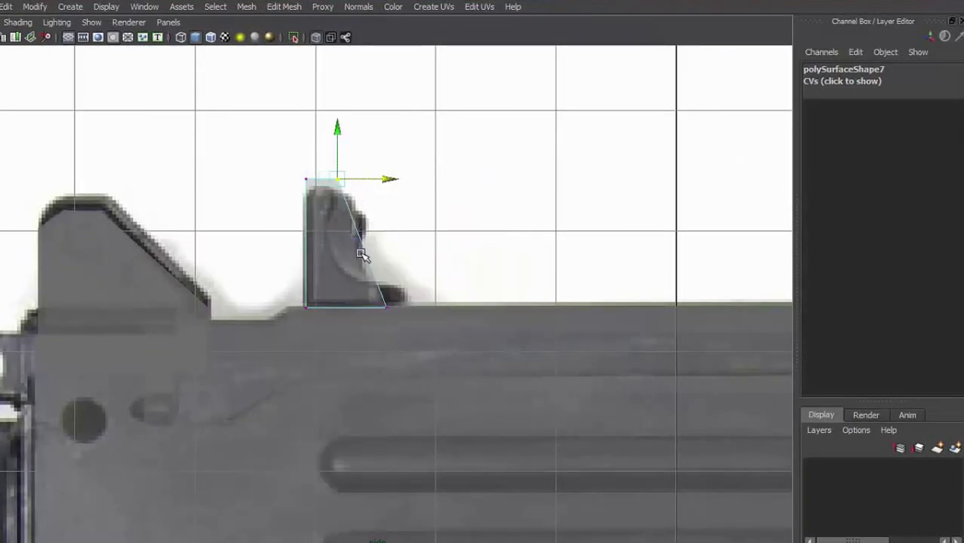
Insert two edge loops across the plane and move vertices to follow the sight's slanted edge
shift+right_drag(361, 255, 319, 255)
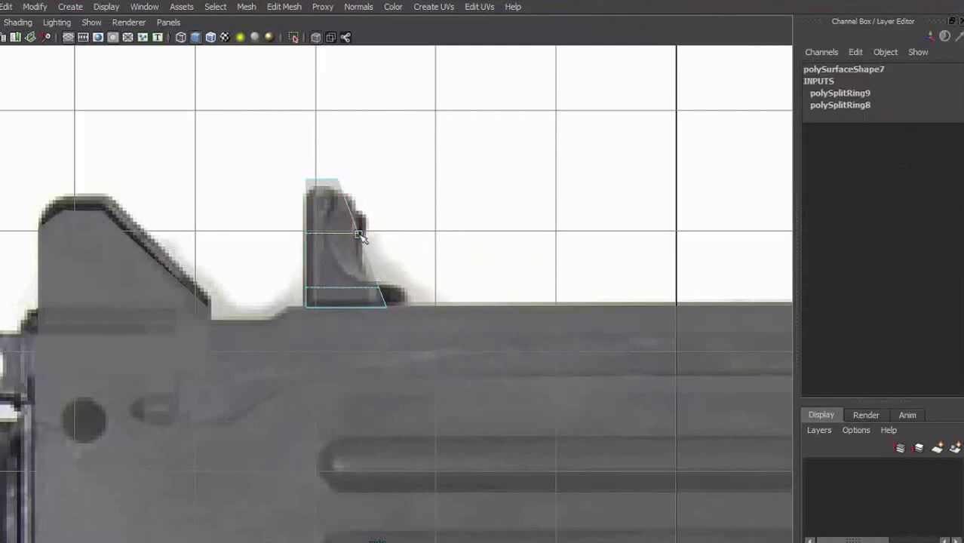
click(358, 233)
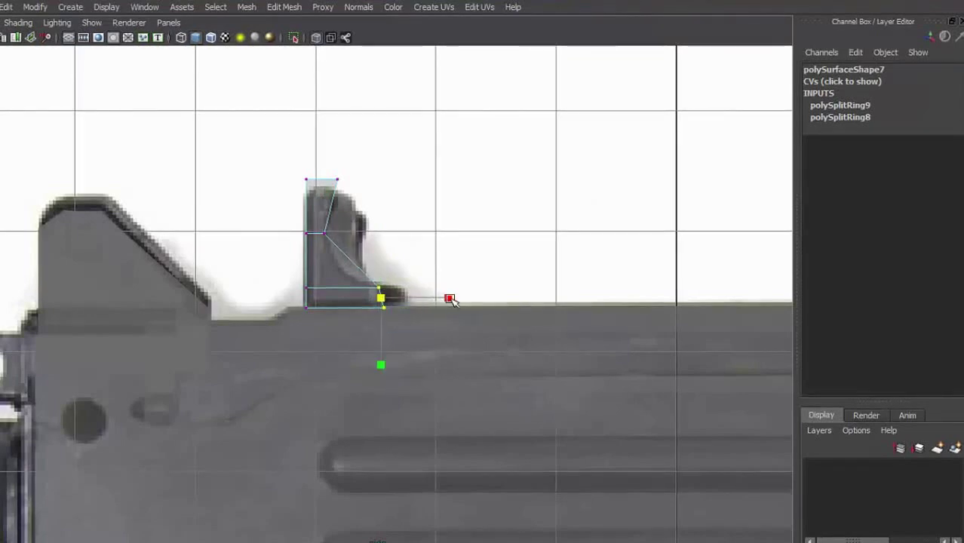
scroll(343, 376, up, 5)
key(F8)
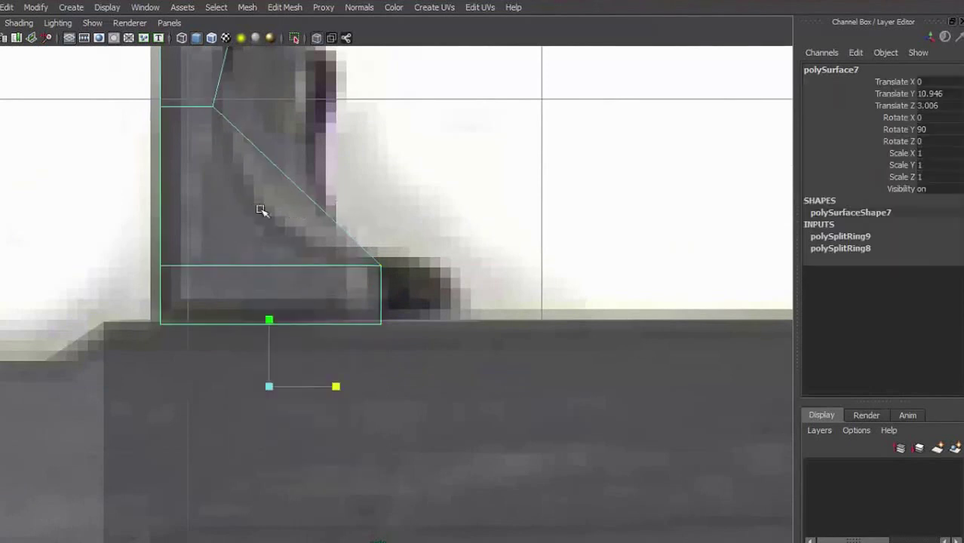
click(326, 217)
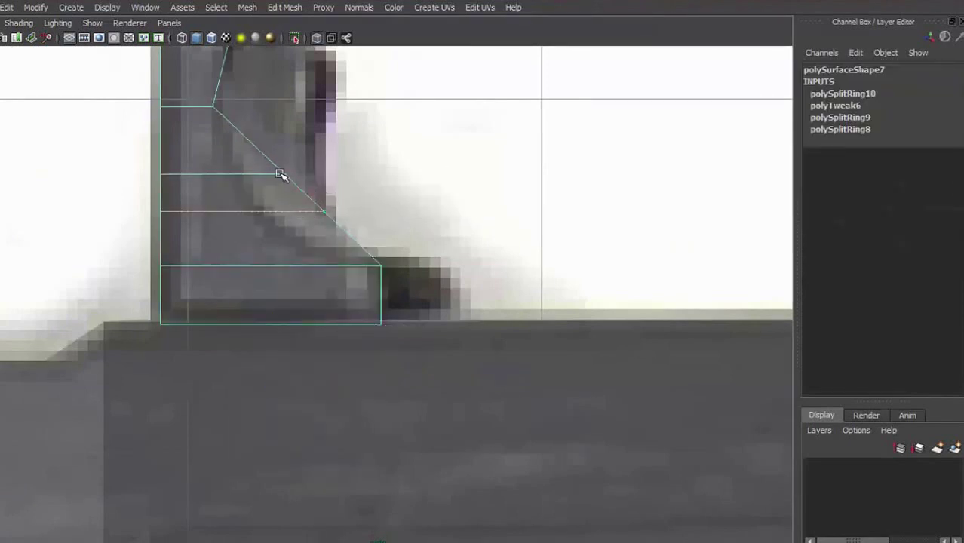
click(314, 206)
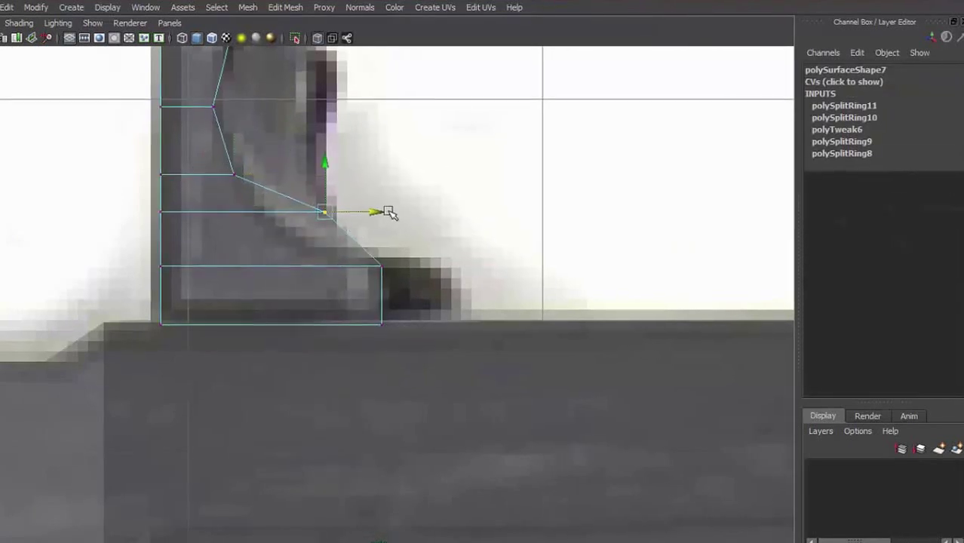
drag(387, 209, 314, 221)
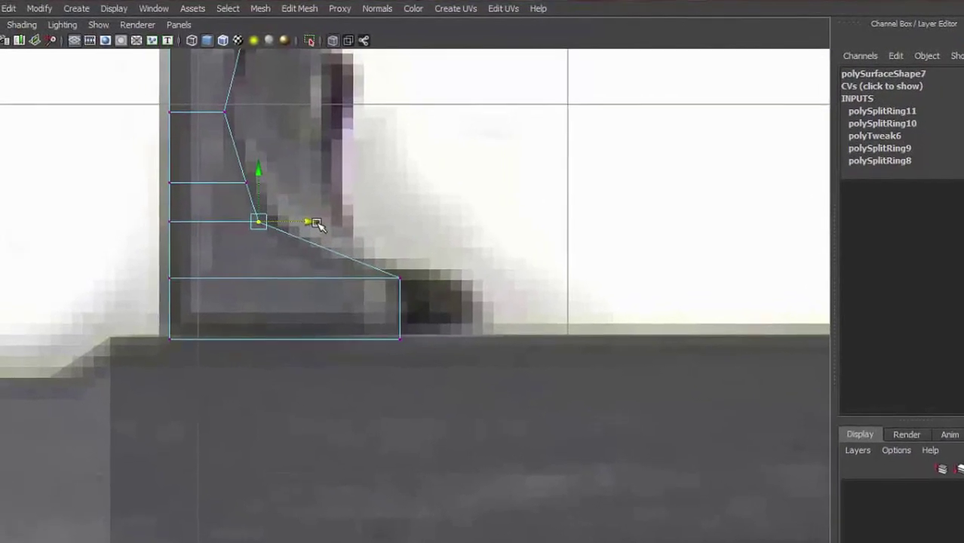
scroll(391, 264, down, 5)
drag(302, 185, 381, 226)
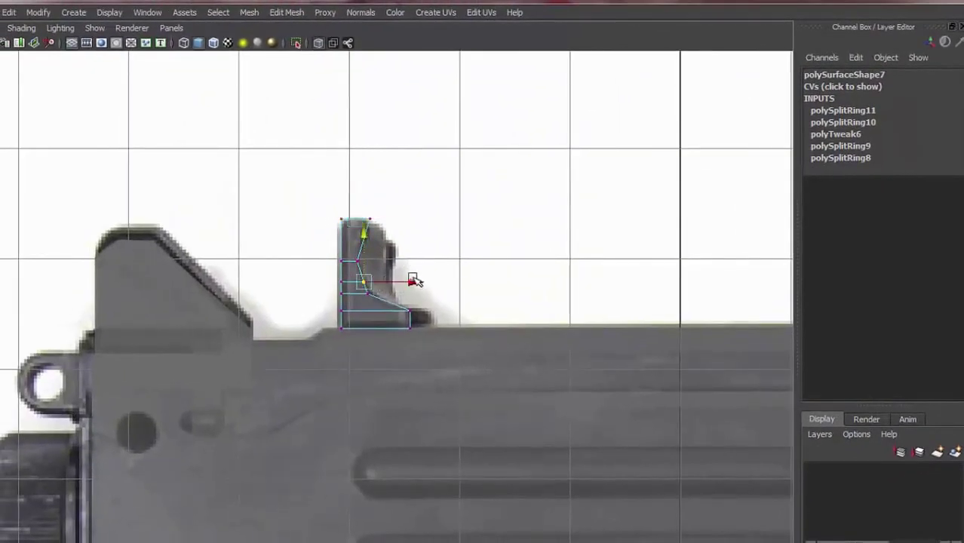
right_drag(326, 264, 478, 329)
Extrude the selected rear sight faces to give the profile thickness
key(space)
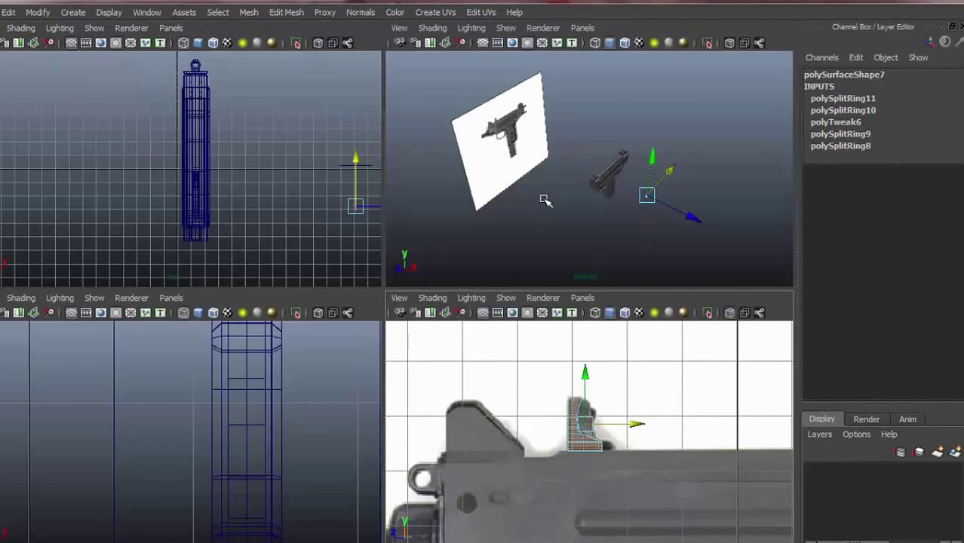
key(ctrl+e)
alt+drag(516, 206, 600, 186)
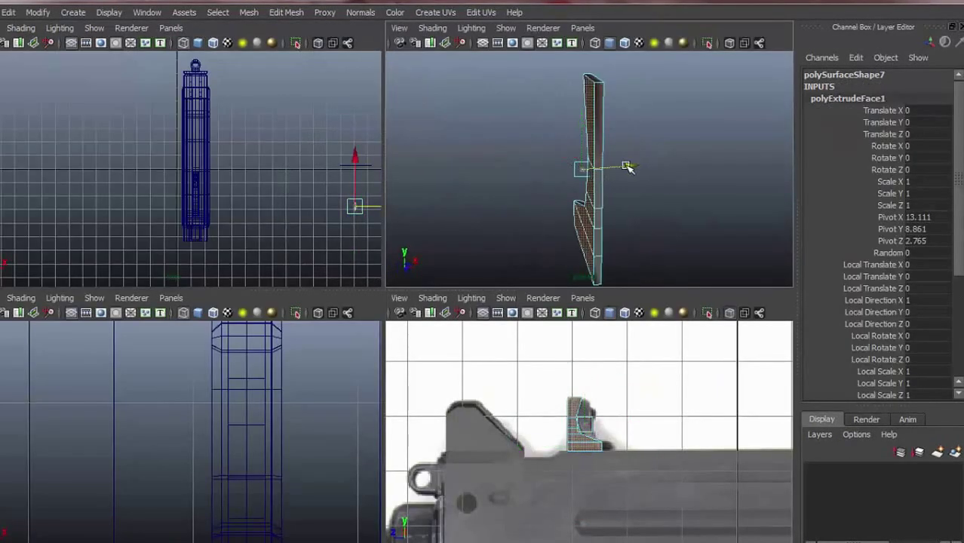
alt+drag(397, 211, 564, 213)
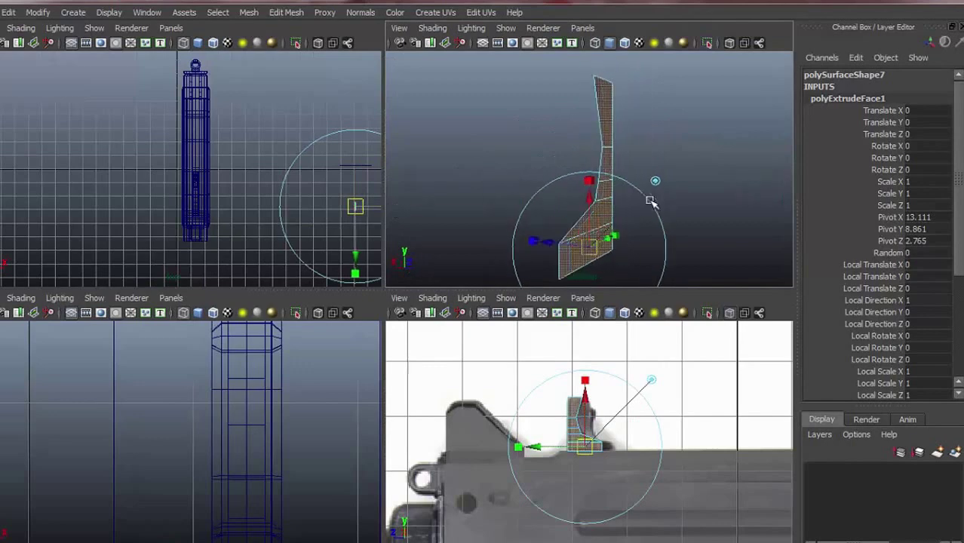
key(ctrl+z)
shift+right_drag(570, 175, 618, 155)
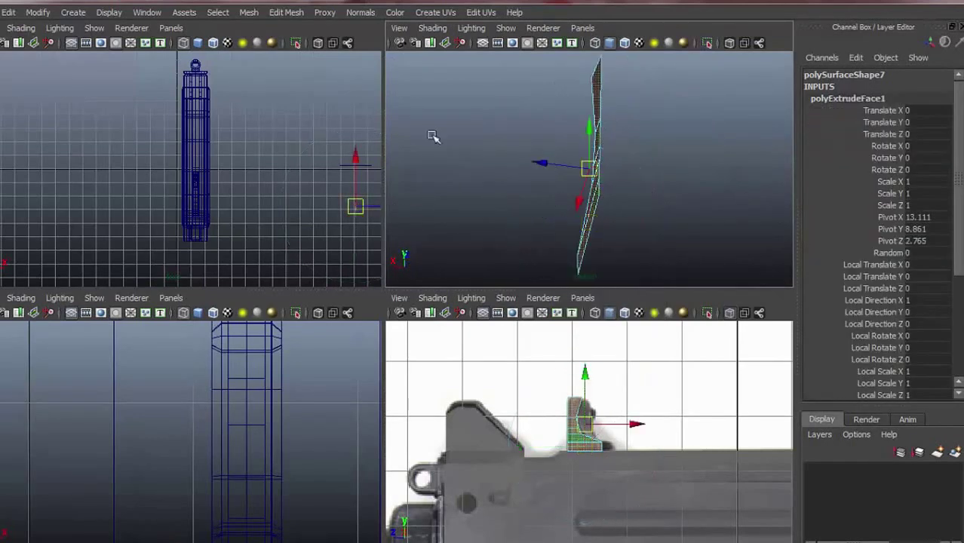
alt+drag(556, 173, 640, 202)
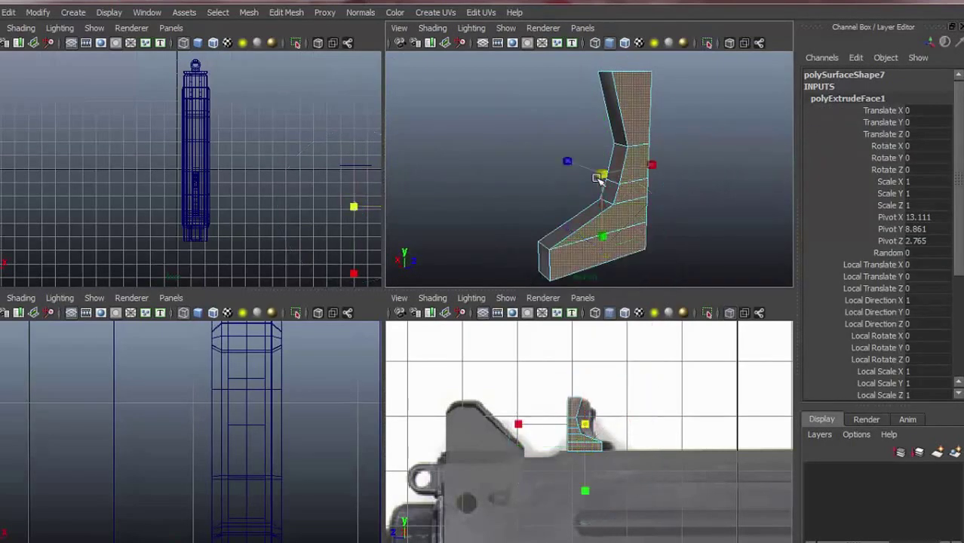
Extrude the faces a second time and scale that extrusion inward to chamfer the outer face
shift+right_drag(587, 177, 606, 249)
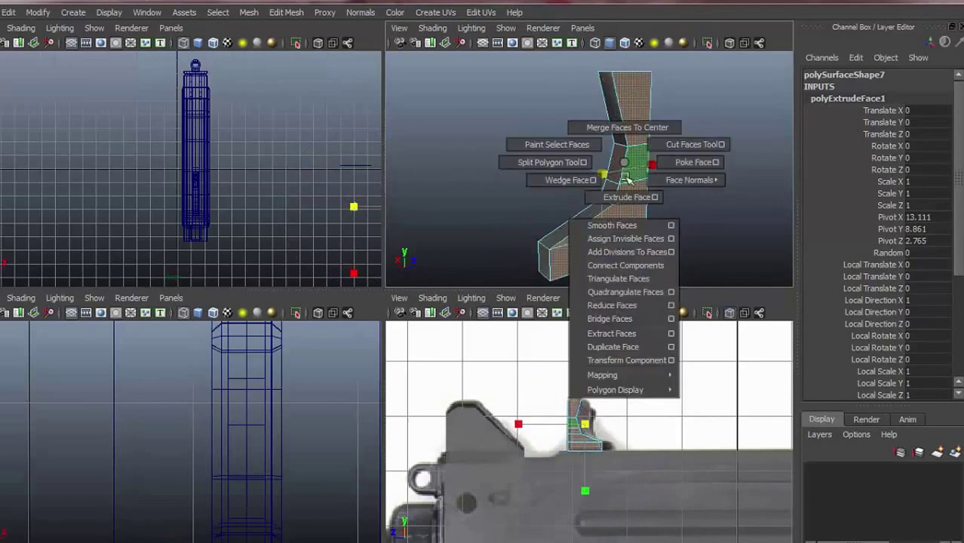
alt+drag(600, 251, 566, 197)
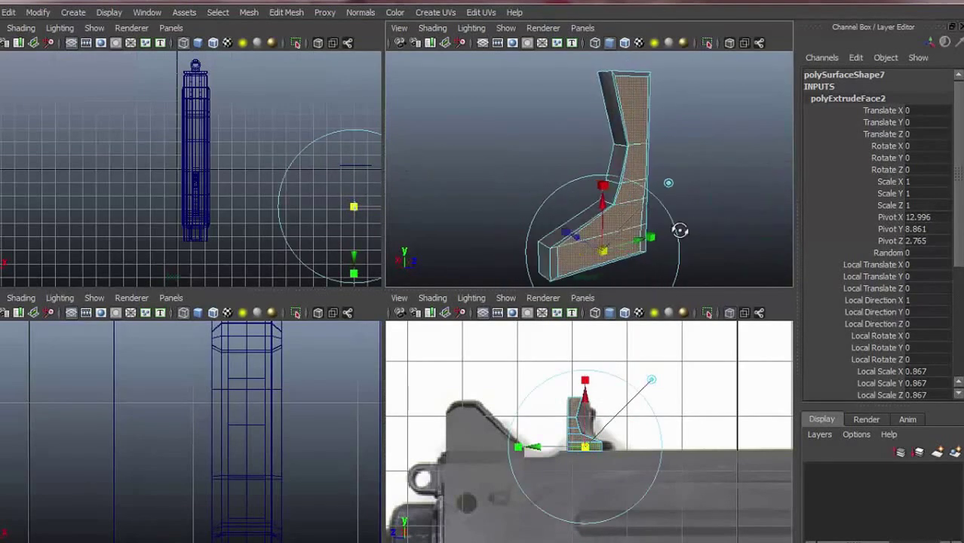
drag(586, 251, 573, 253)
alt+drag(573, 254, 588, 258)
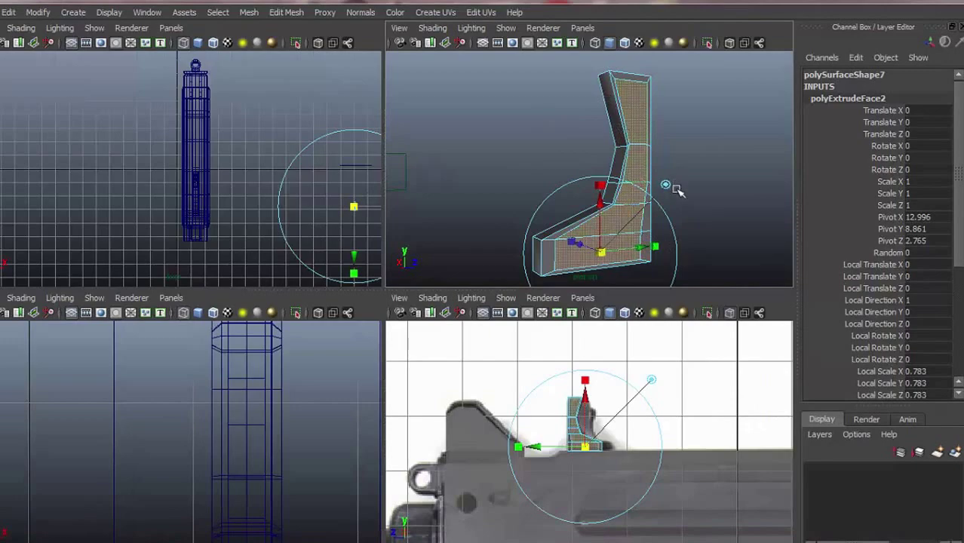
key(space)
mouse_move(613, 252)
alt+mouse_down()
mouse_move(298, 419)
mouse_move(550, 431)
mouse_move(470, 371)
alt+mouse_up()
key(y)
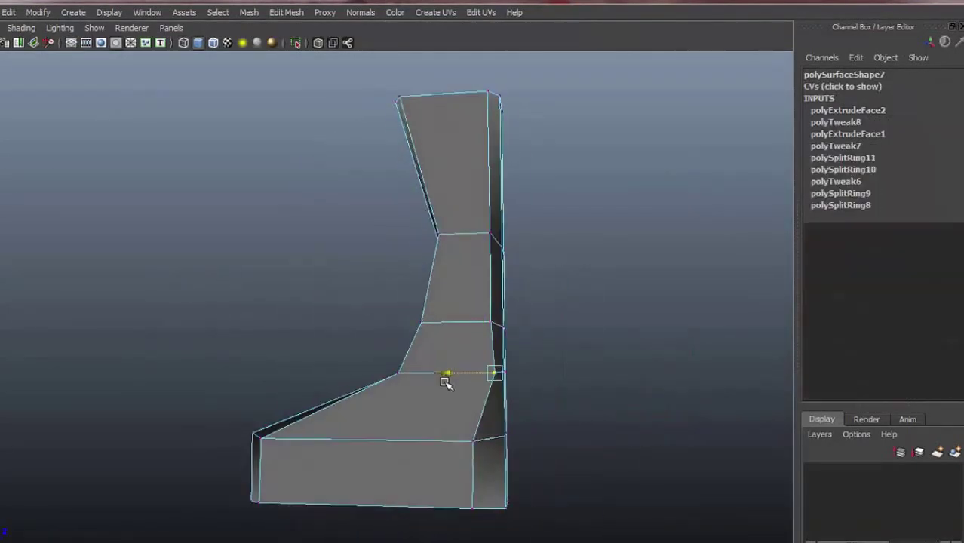
mouse_move(437, 475)
alt+mouse_down()
mouse_move(437, 387)
mouse_move(411, 396)
alt+mouse_up()
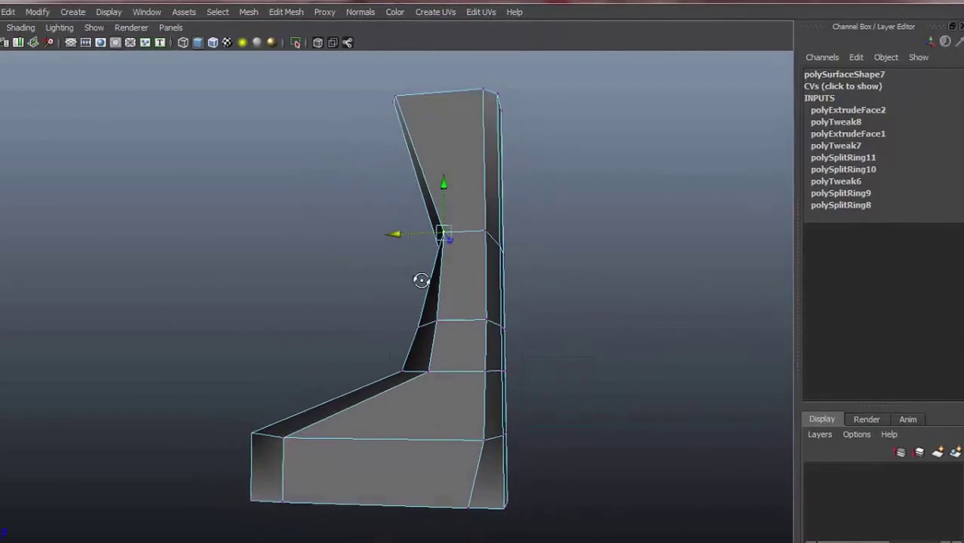
mouse_move(421, 281)
alt+mouse_down()
mouse_move(495, 452)
mouse_move(228, 430)
alt+mouse_up()
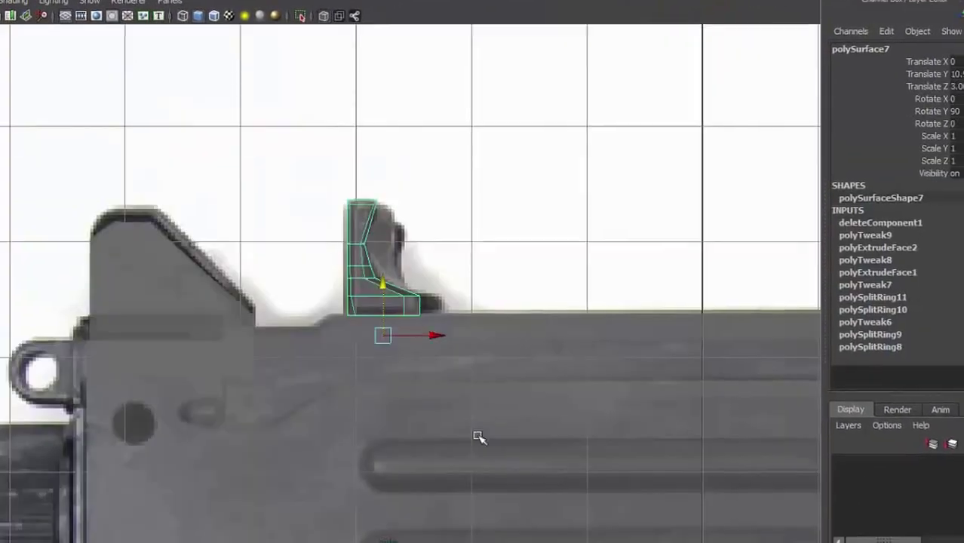
Mirror the sight half with Duplicate Special at Scale X -1, creating polySurface8
right_click(423, 277)
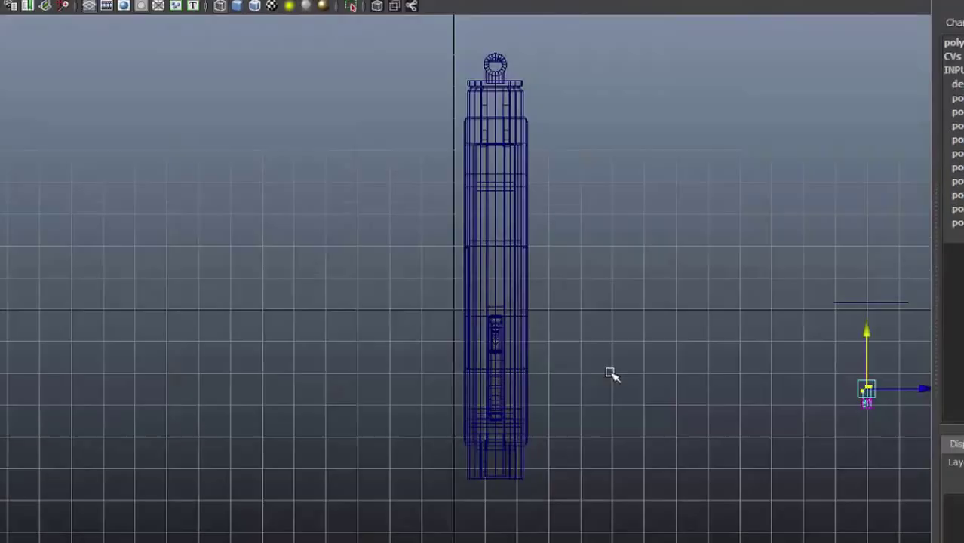
scroll(620, 413, up, 5)
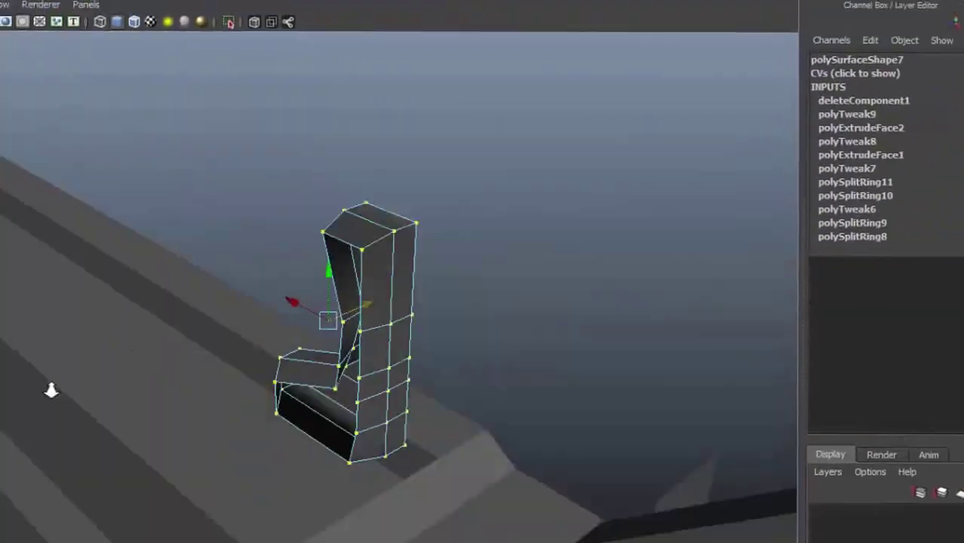
alt+drag(381, 445, 303, 459)
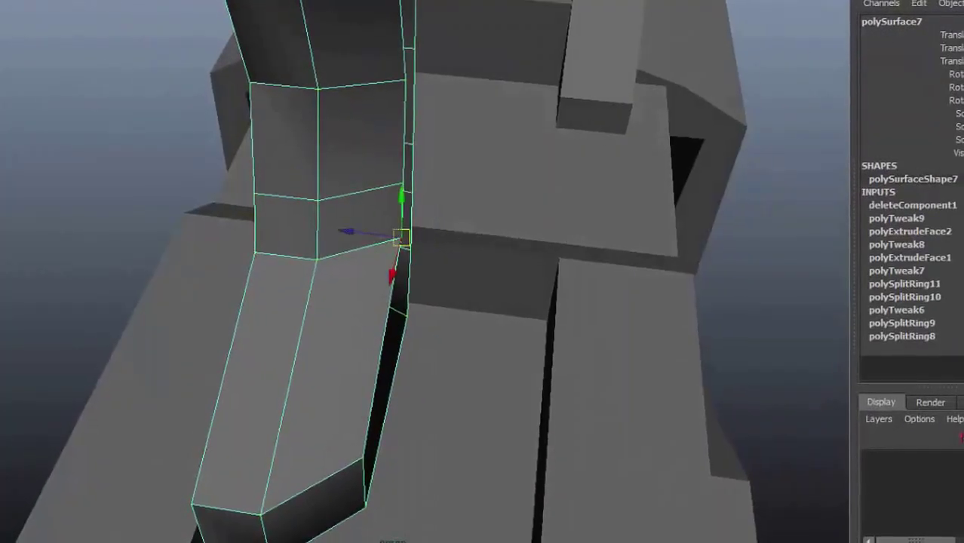
click(226, 332)
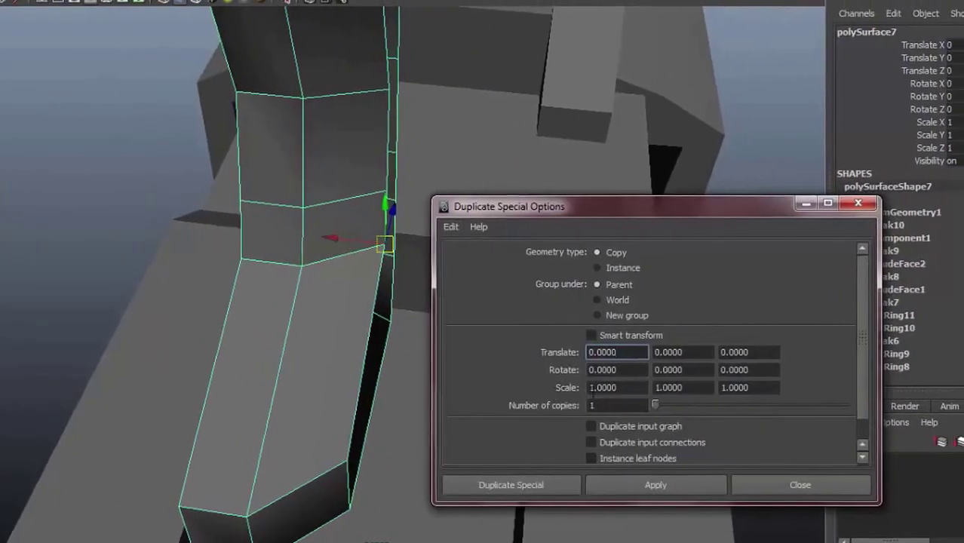
click(511, 485)
alt+drag(297, 392, 528, 379)
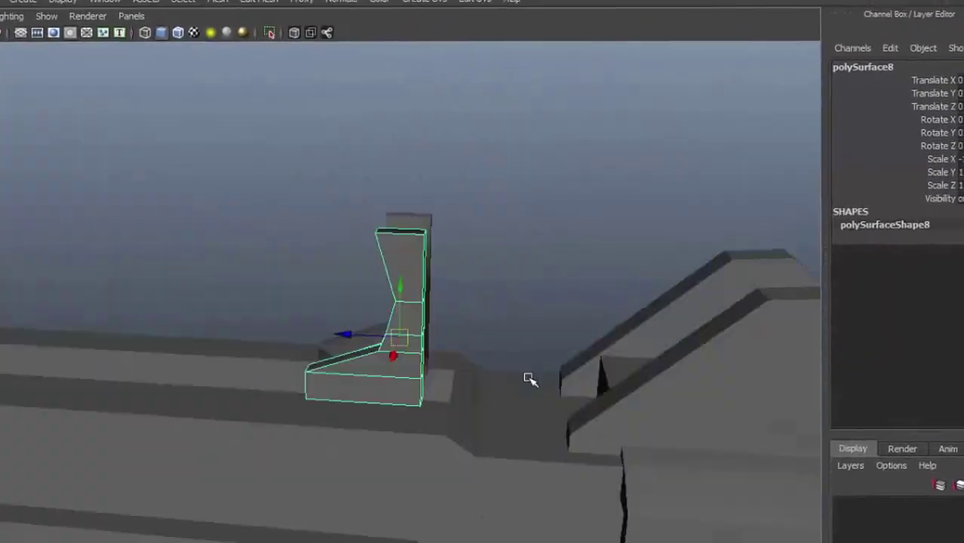
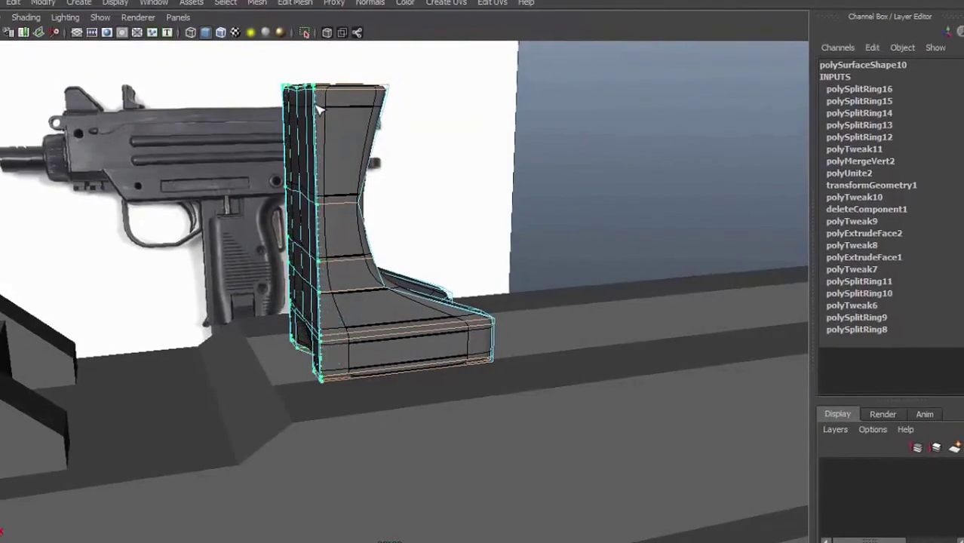
Insert an edge loop on the boot-shaped part, then add a small pipe ring scaled down onto it
drag(334, 362, 332, 359)
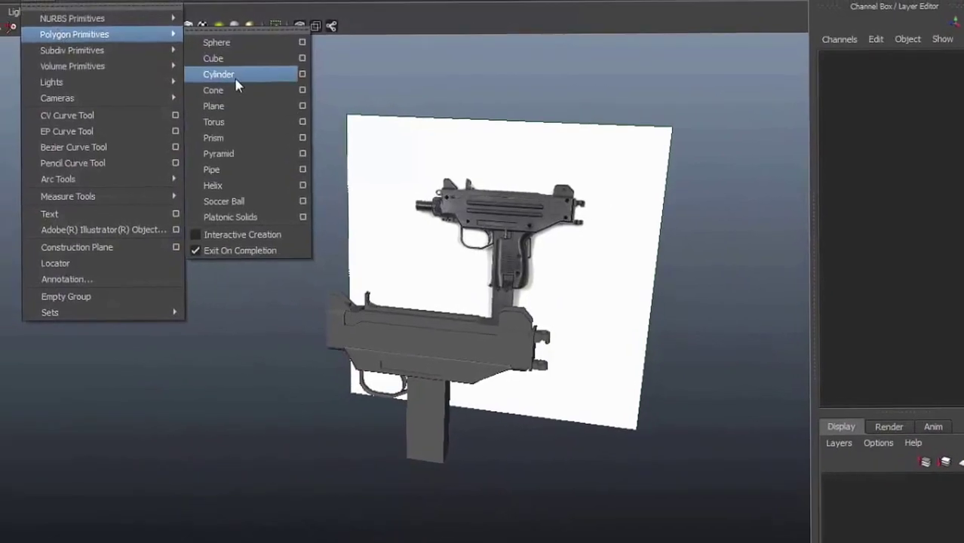
click(211, 169)
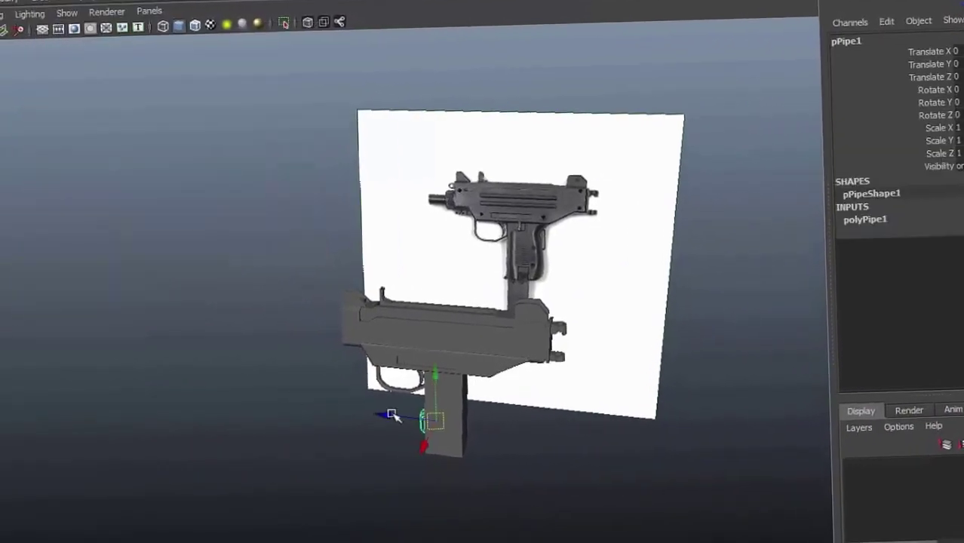
key(space)
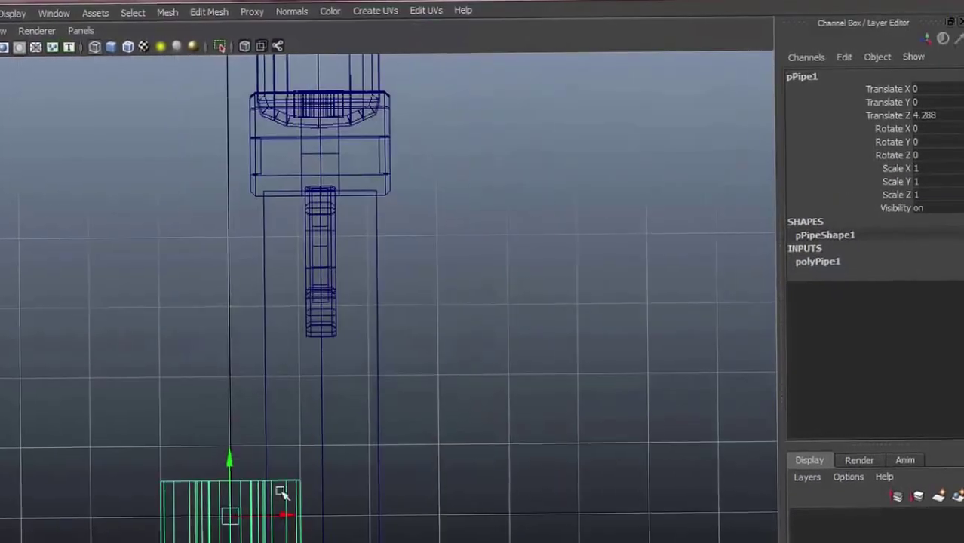
scroll(355, 328, up, 5)
drag(338, 332, 220, 344)
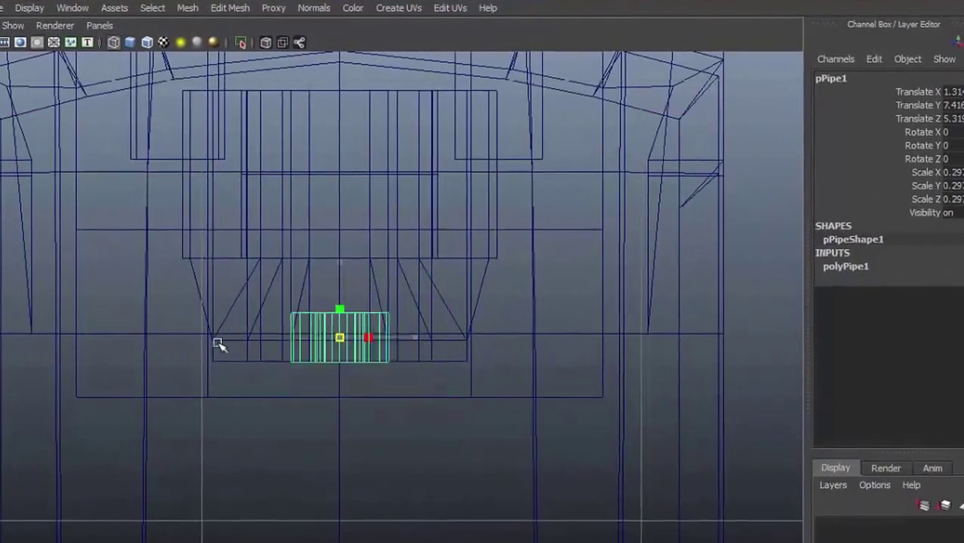
key(space)
key(space)
key(f)
scroll(282, 366, down, 5)
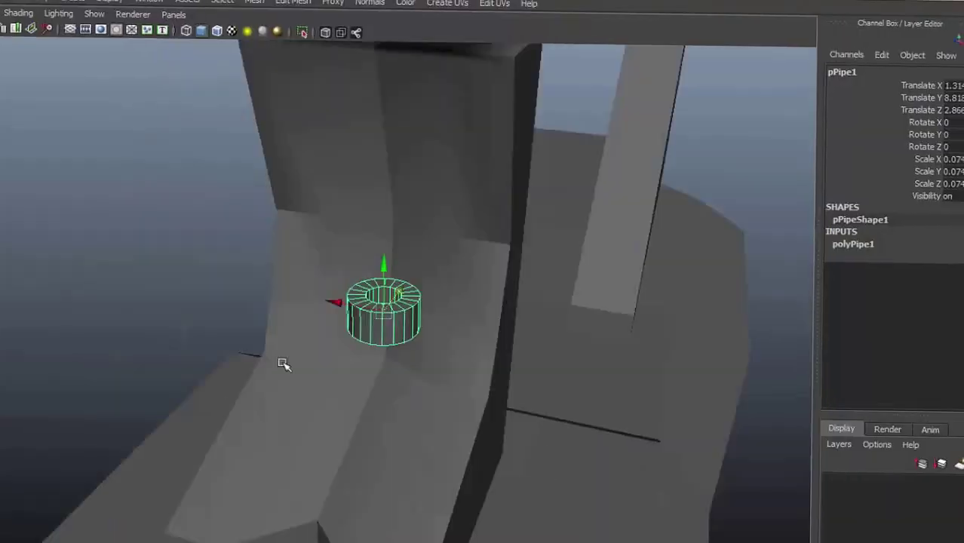
mouse_move(282, 366)
alt+mouse_down()
mouse_move(502, 418)
mouse_move(338, 429)
mouse_move(454, 422)
mouse_move(228, 260)
mouse_move(544, 372)
mouse_move(86, 341)
alt+mouse_up()
Switch one pane to the side view of the grip and show its values in the Channel Box
alt+middle_drag(86, 340, 423, 374)
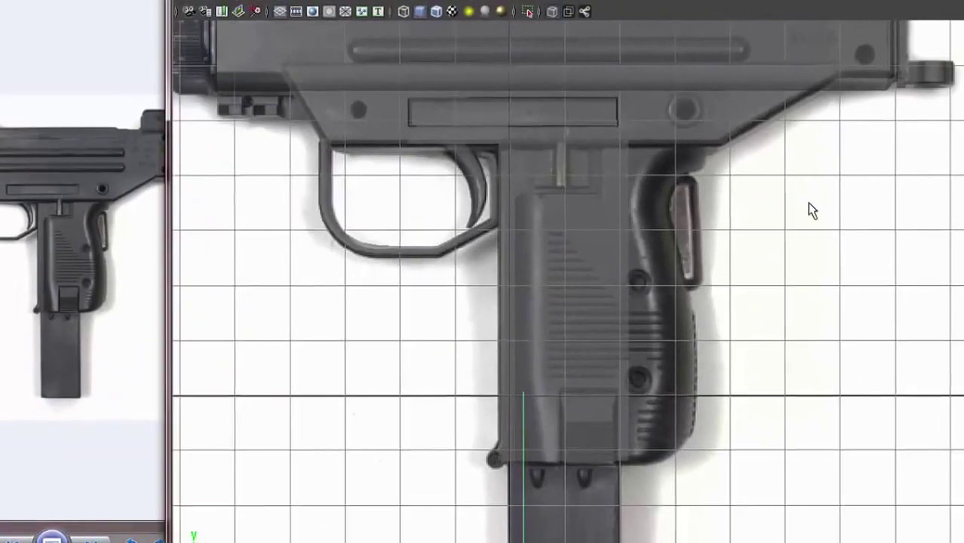
click(602, 289)
click(608, 336)
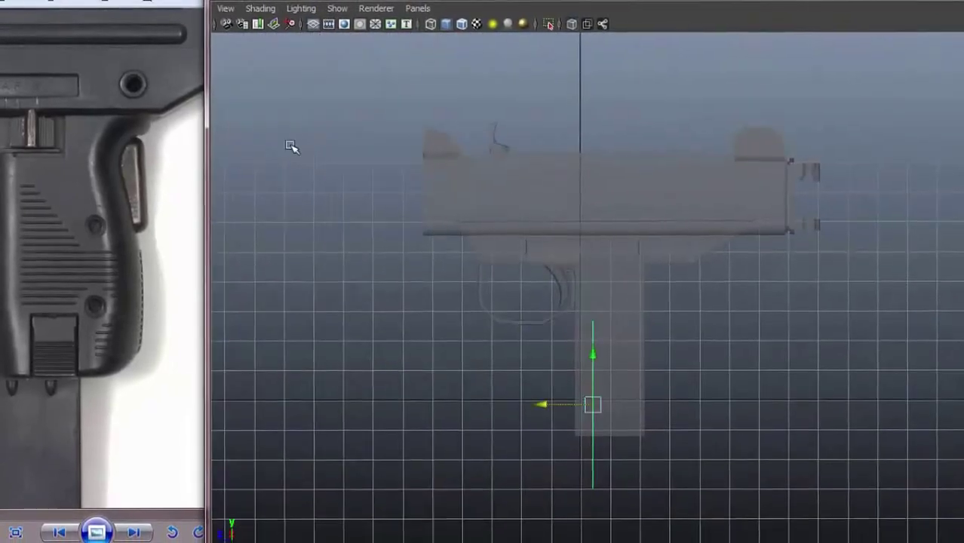
key(ctrl+a)
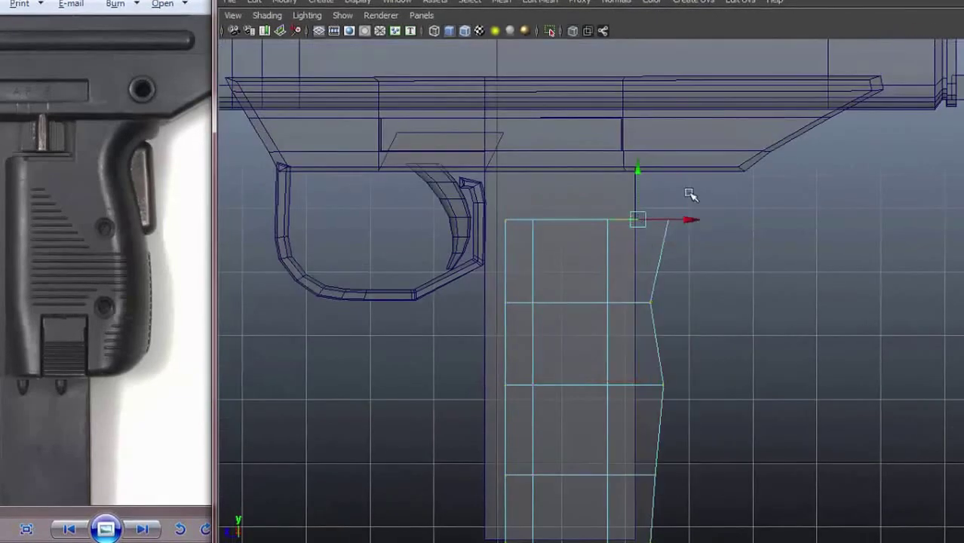
Pull the grip's top and lower back vertices to follow the reference grip contour
mouse_move(690, 195)
mouse_down()
mouse_move(662, 123)
mouse_move(726, 176)
mouse_up()
click(666, 223)
drag(710, 324, 602, 248)
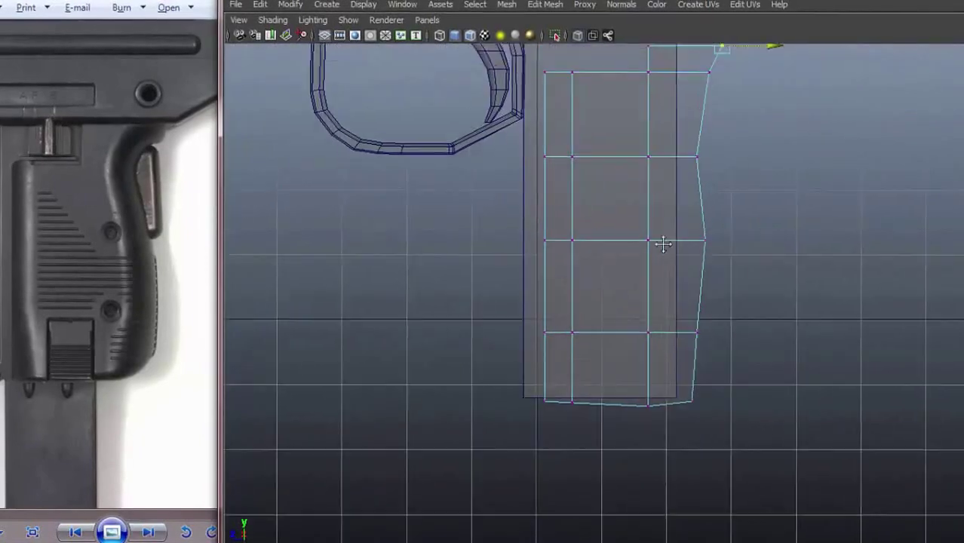
key(space)
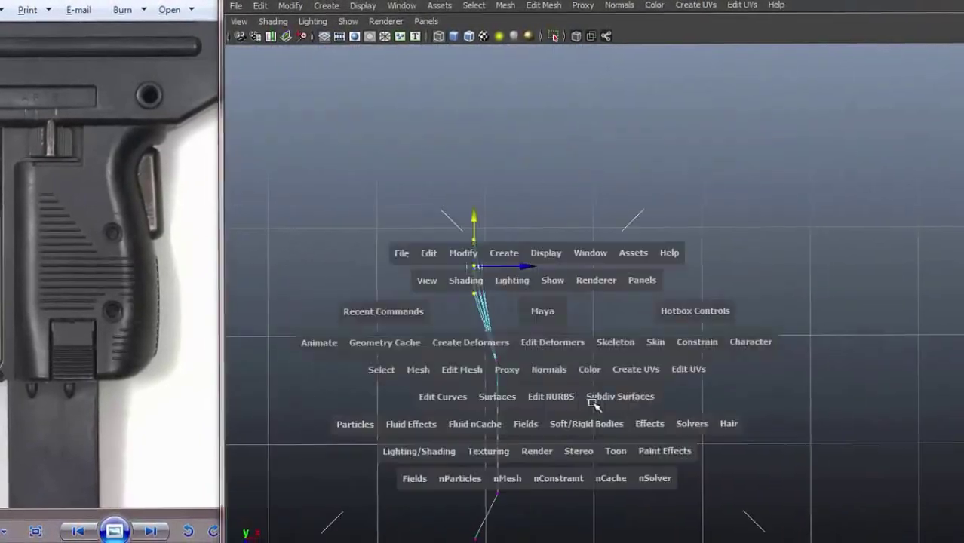
key(space)
key(space)
key(f)
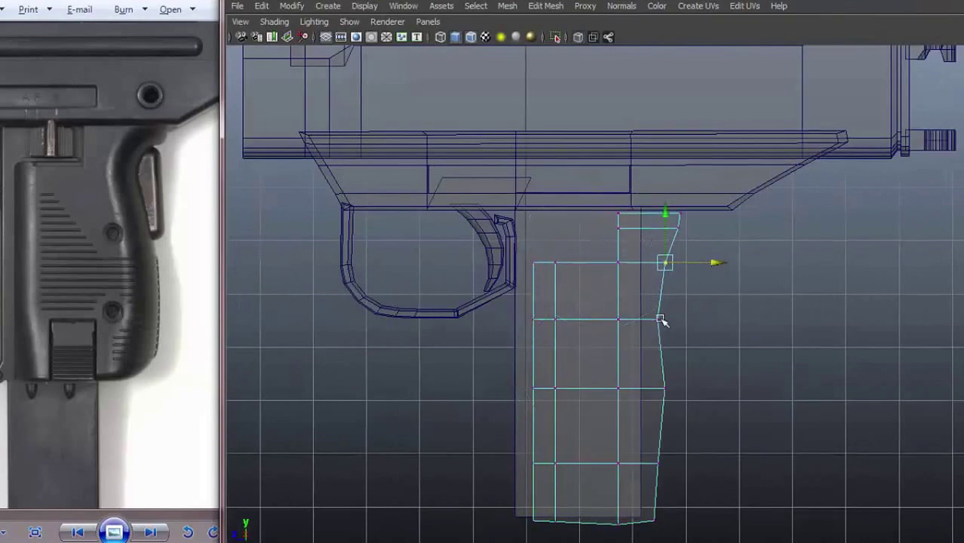
Select the grip's bottom faces in the shaded perspective view
key(space)
key(space)
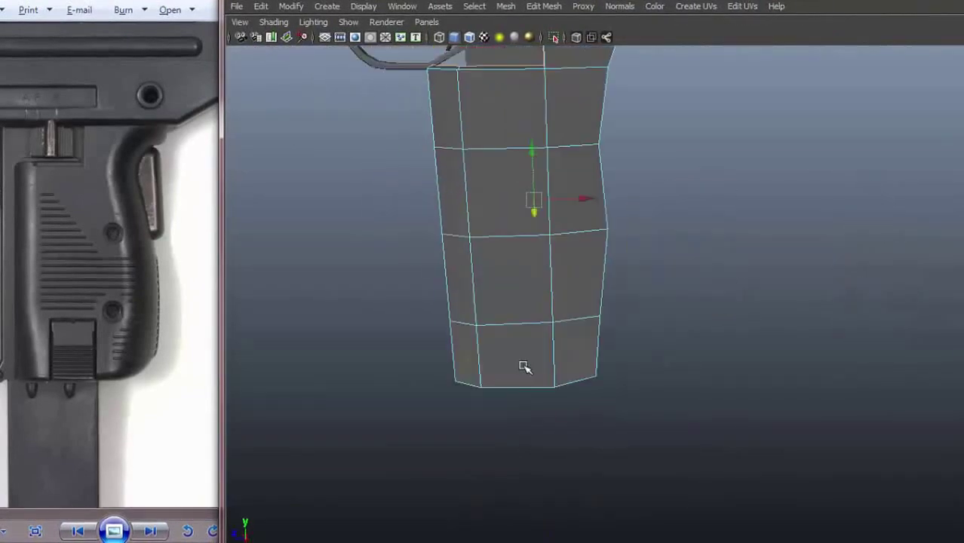
click(577, 401)
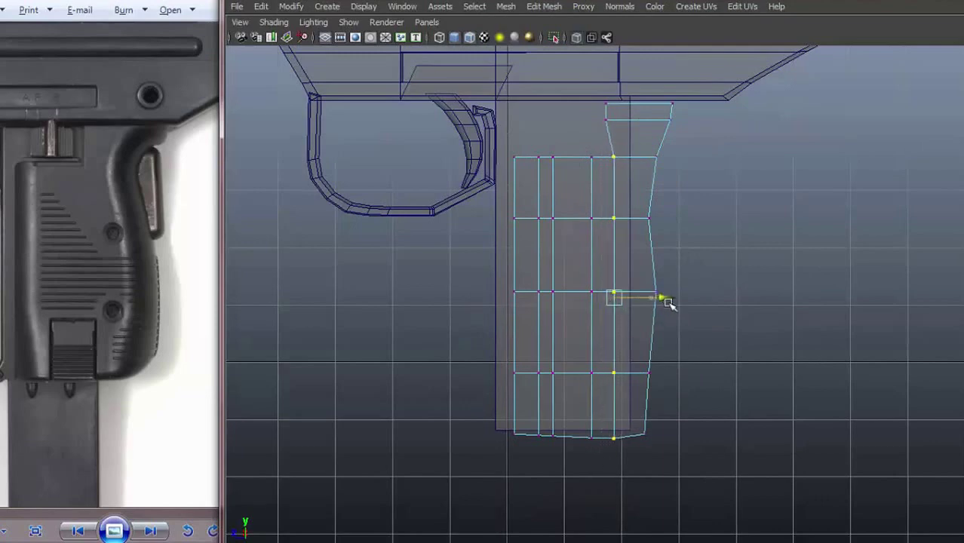
right_drag(549, 282, 553, 313)
Select the grip's bottom face and check the new box piece below the grip in side view
click(573, 383)
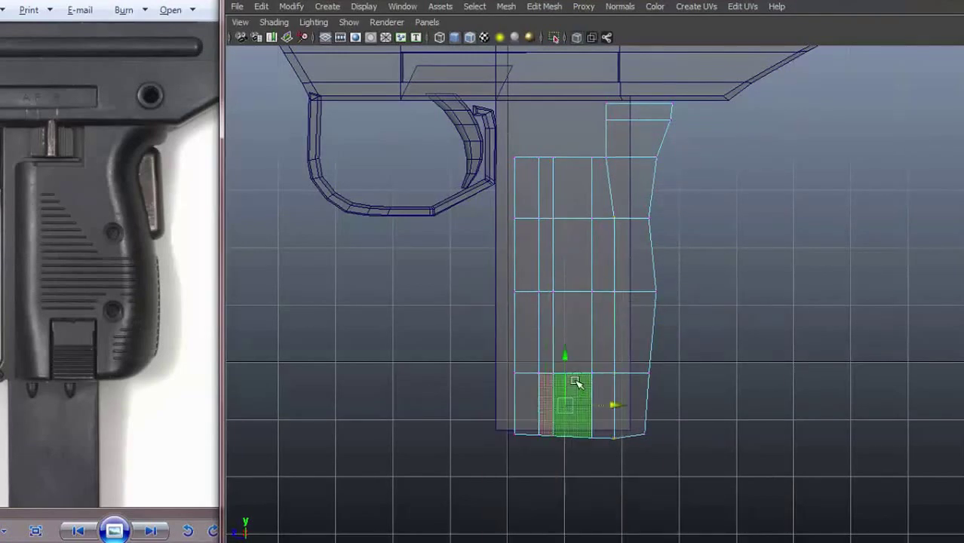
key(space)
key(space)
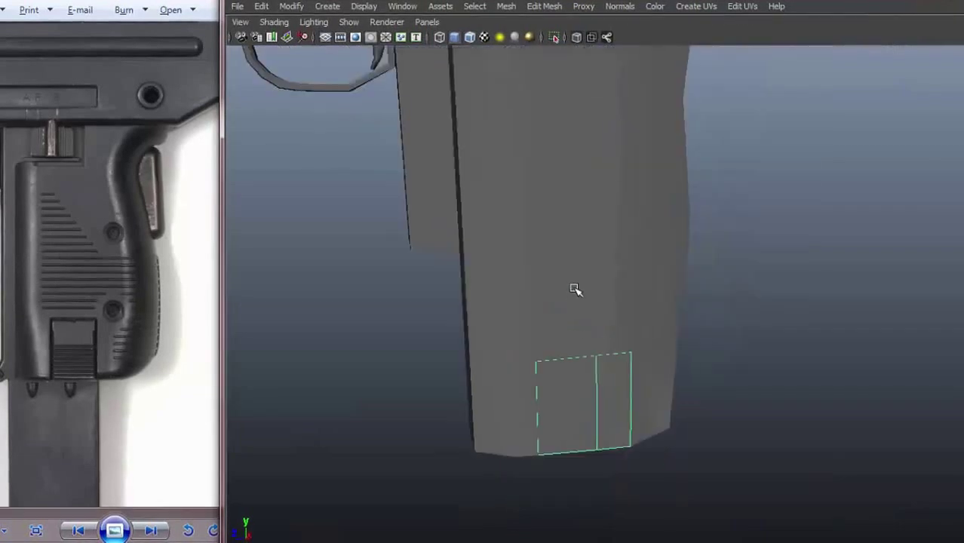
alt+drag(577, 287, 593, 323)
key(f)
key(space)
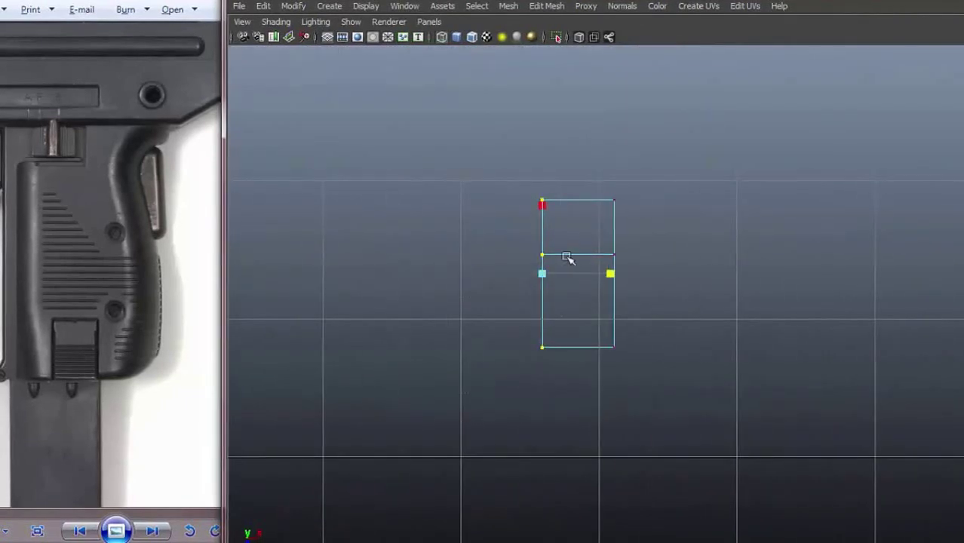
key(space)
key(space)
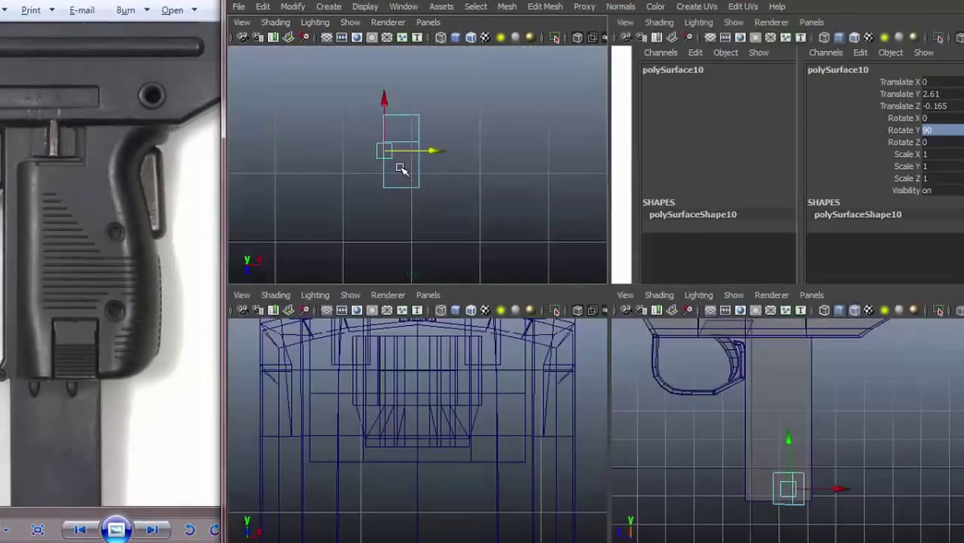
key(space)
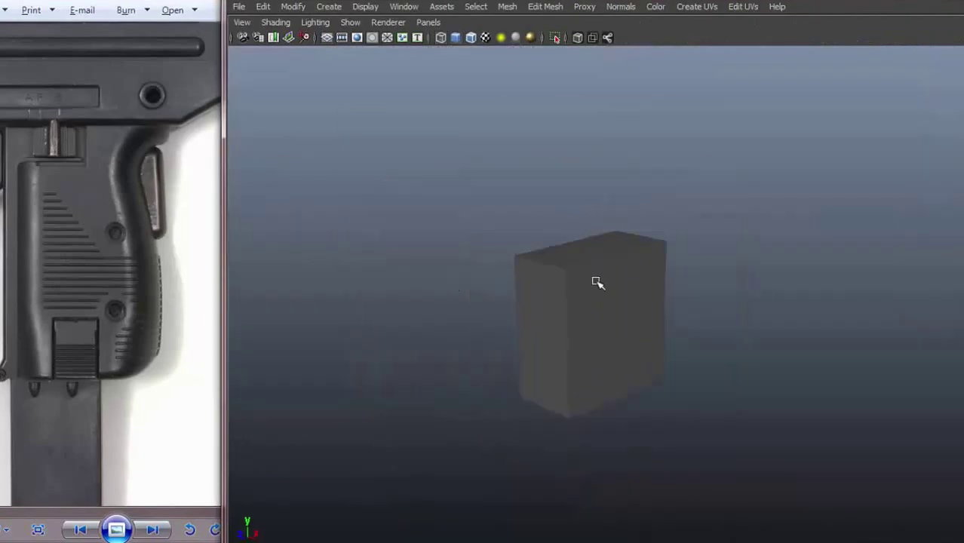
key(space)
key(space)
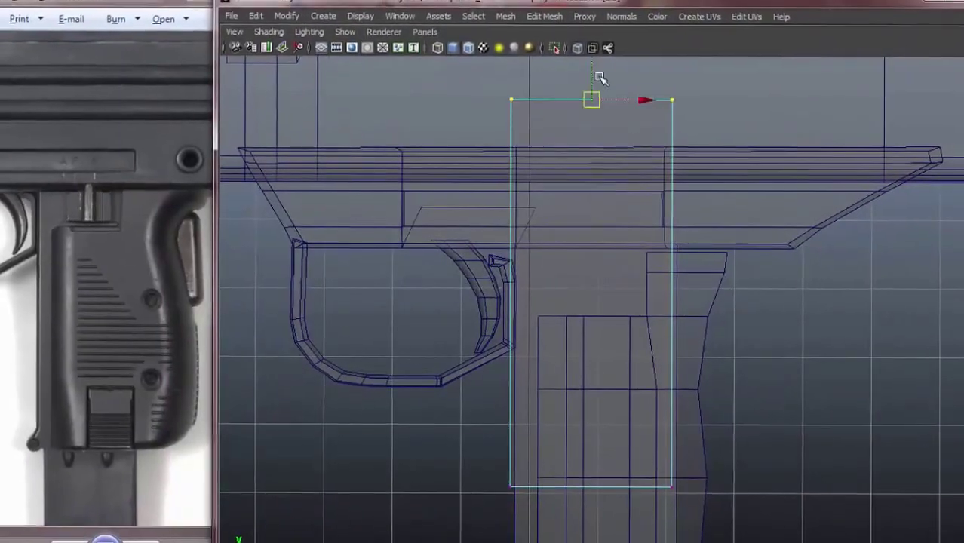
Scale the selected face of the new piece down to a short band
mouse_move(598, 78)
mouse_down()
mouse_move(588, 430)
mouse_move(571, 281)
mouse_up()
key(5)
alt+drag(691, 293, 699, 280)
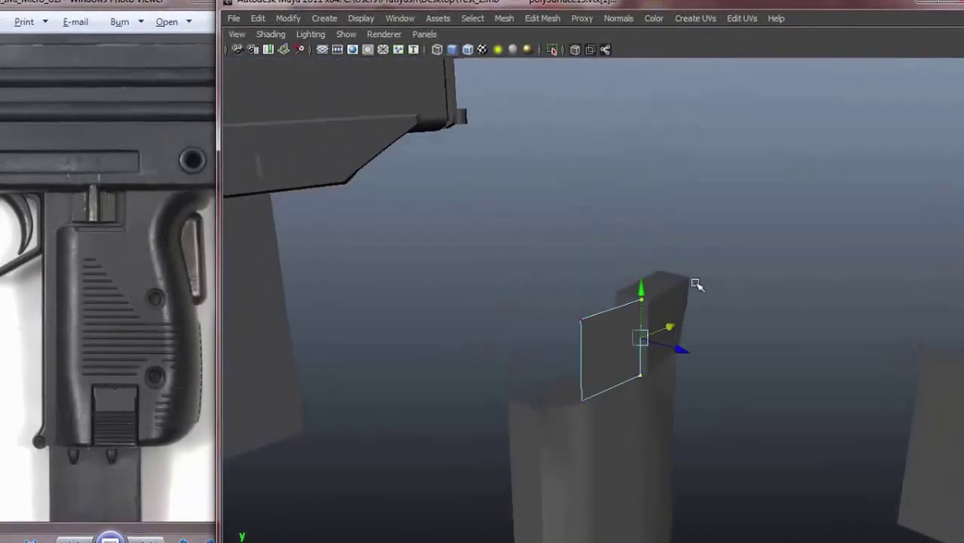
scroll(603, 251, up, 2)
Extrude the face outward into a thick block, then extrude its central vertical strip
mouse_move(634, 321)
alt+mouse_down()
mouse_move(654, 304)
mouse_move(630, 337)
alt+mouse_up()
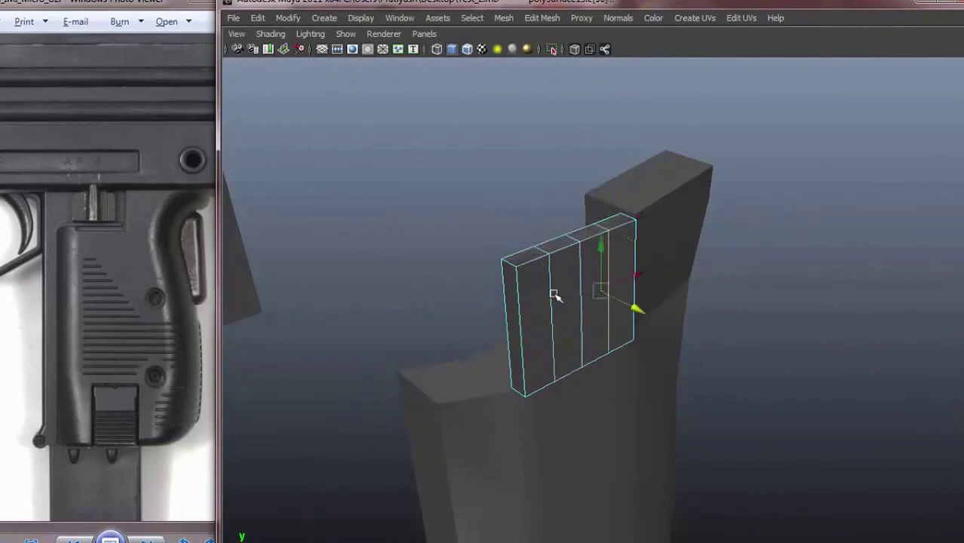
key(g)
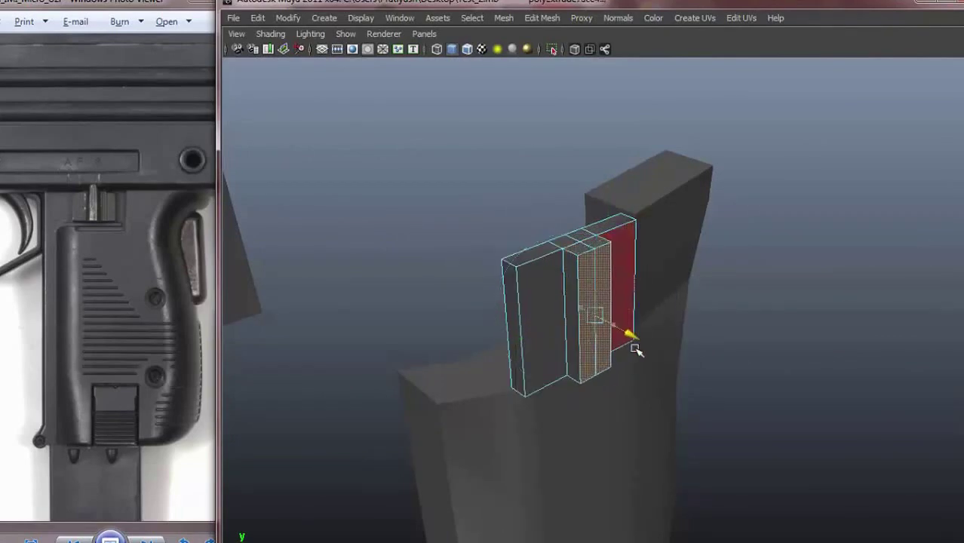
mouse_move(567, 292)
alt+mouse_down()
mouse_move(517, 280)
mouse_move(517, 267)
mouse_move(517, 301)
mouse_move(655, 271)
mouse_move(643, 199)
alt+mouse_up()
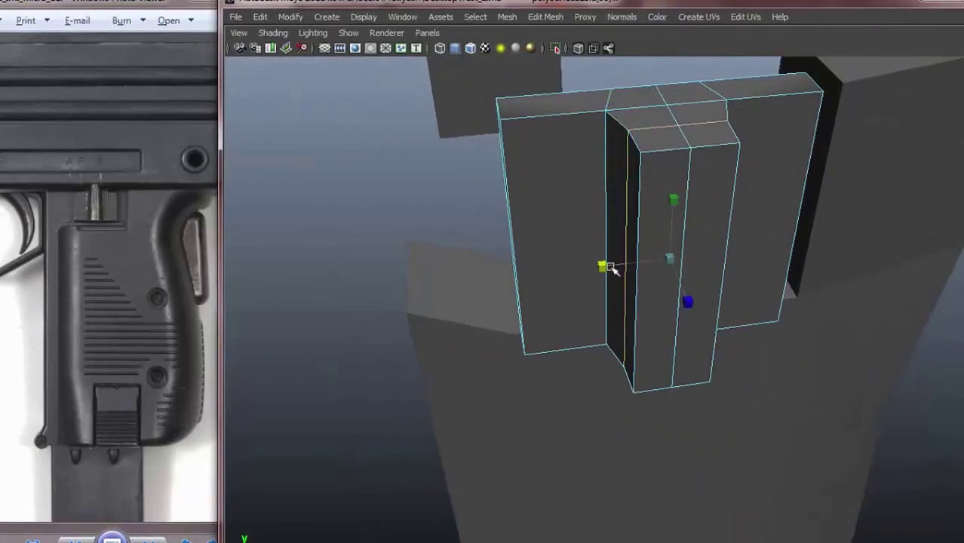
alt+right_drag(617, 293, 571, 250)
alt+drag(570, 250, 673, 295)
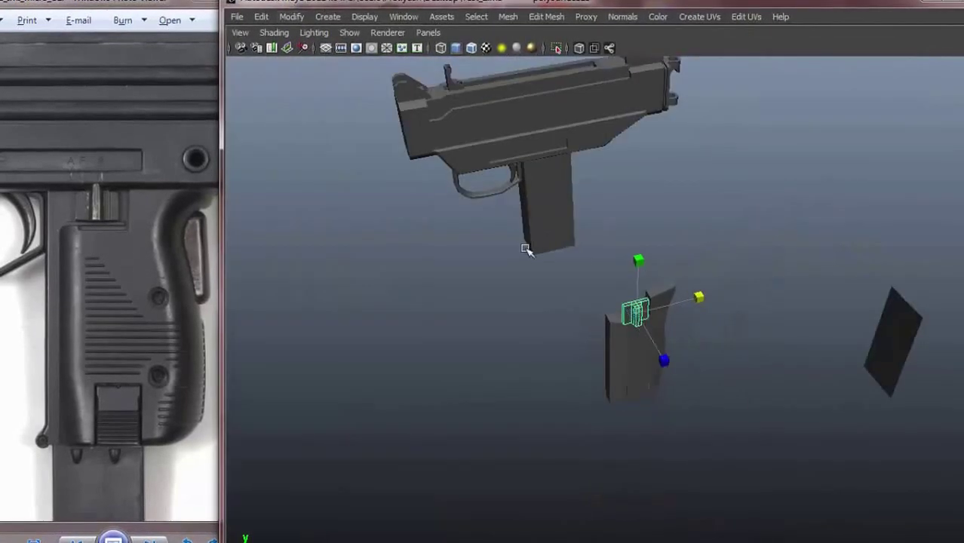
mouse_move(564, 196)
alt+right_down()
mouse_move(852, 291)
mouse_move(618, 243)
alt+right_up()
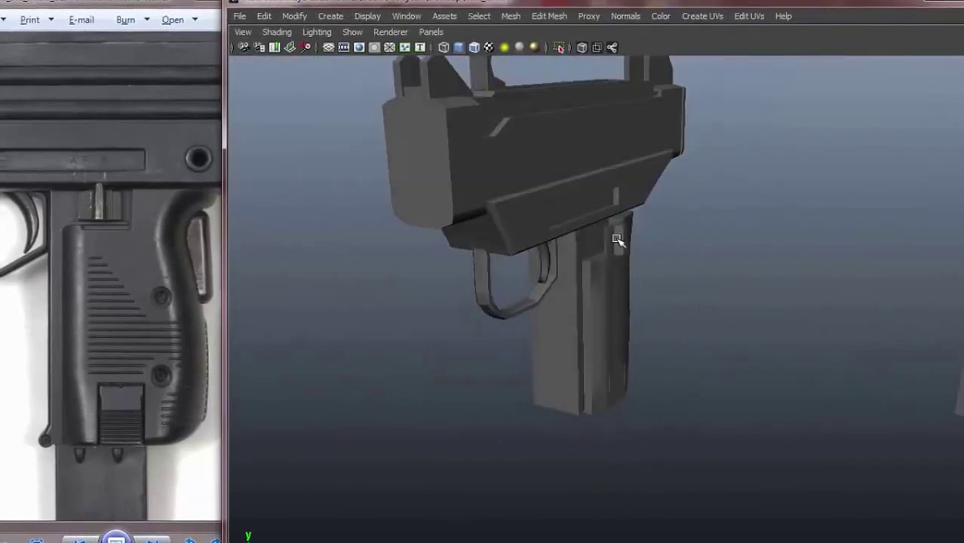
mouse_move(618, 243)
alt+mouse_down()
mouse_move(633, 263)
mouse_move(651, 255)
mouse_move(517, 252)
alt+mouse_up()
scroll(517, 252, up, 2)
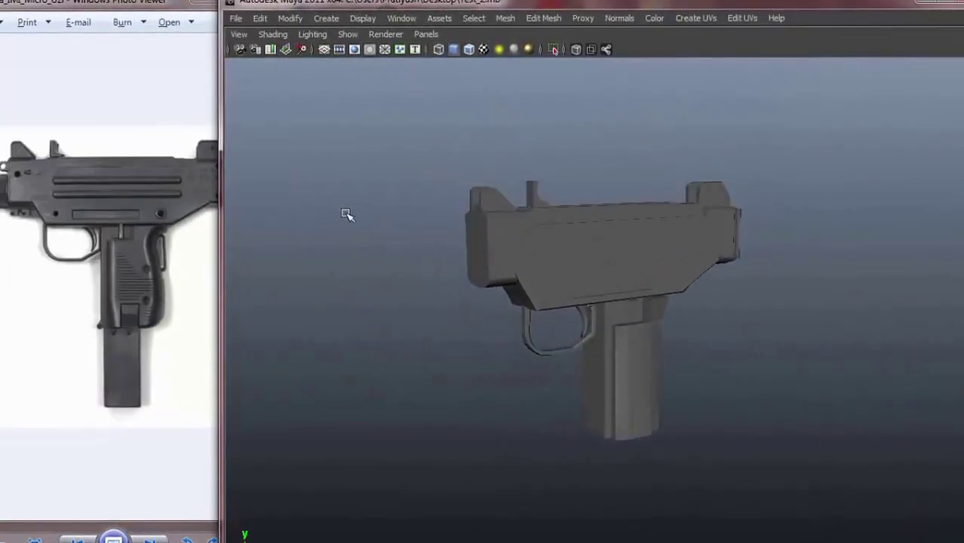
Create a polygon cylinder, turn it 90° and place it beside the gun body
alt+drag(635, 319, 710, 316)
click(326, 19)
mouse_move(361, 57)
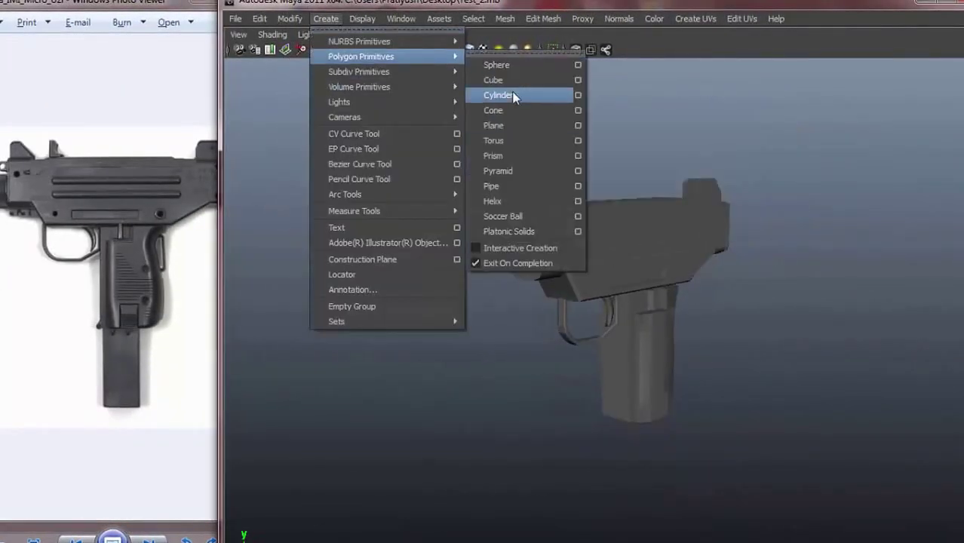
click(501, 94)
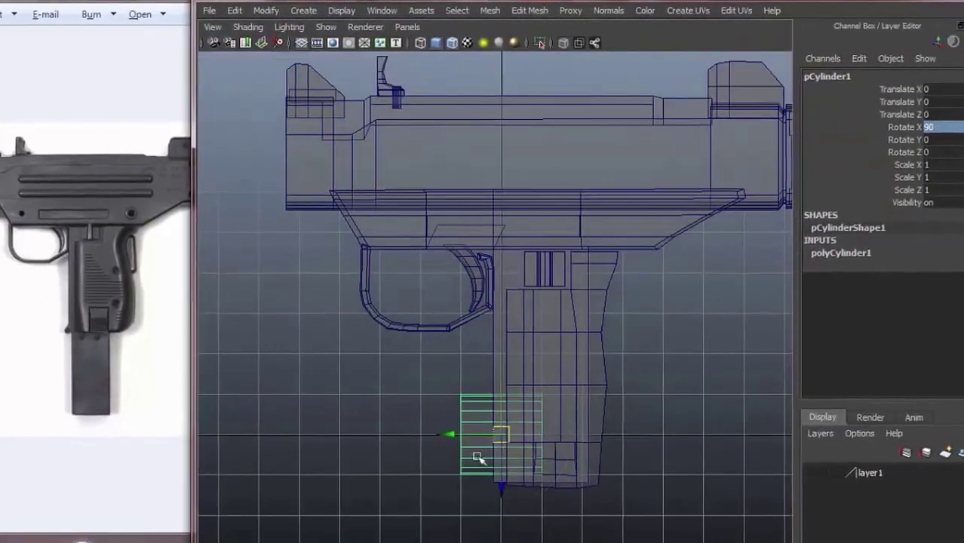
drag(499, 430, 369, 229)
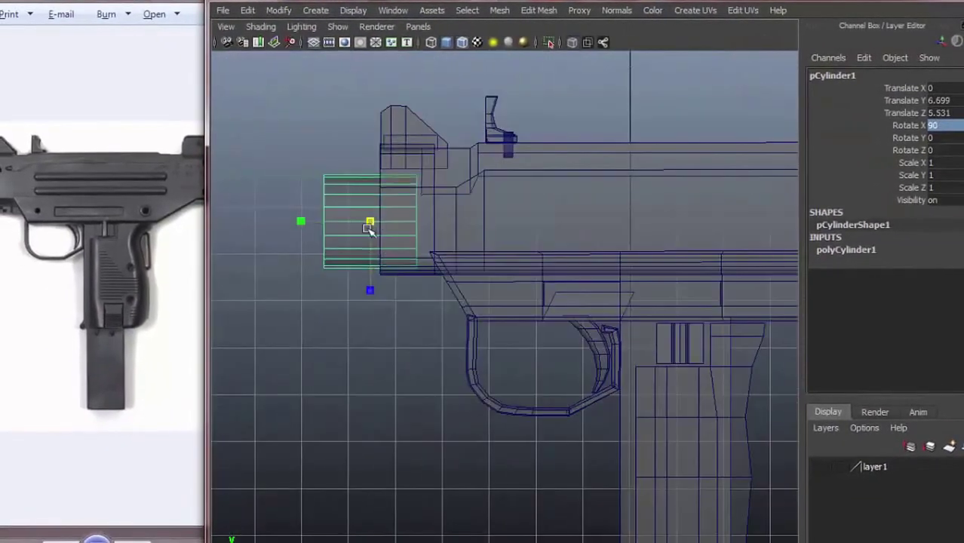
Extrude the barrel cylinder's end forward and check the extension in side view
click(370, 218)
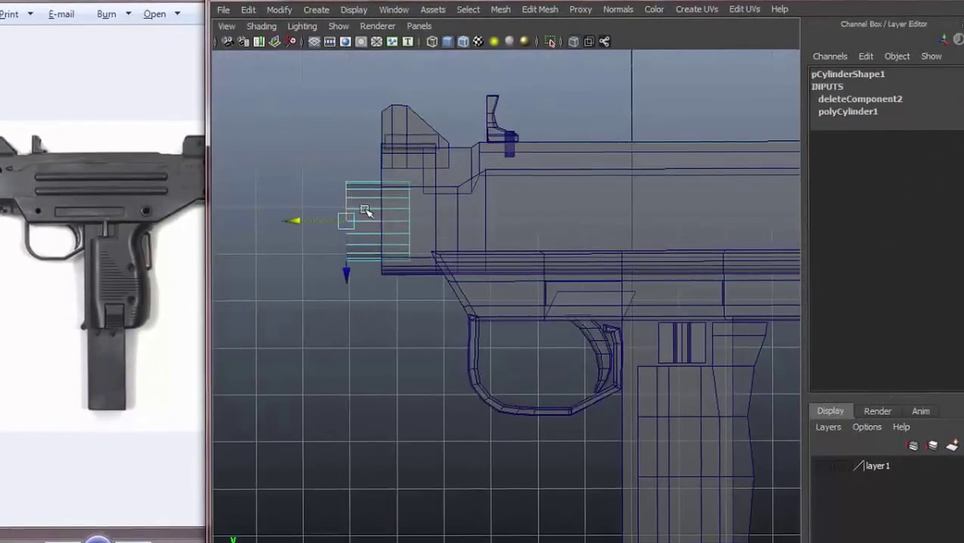
key(ctrl+e)
alt+drag(459, 386, 381, 424)
key(space)
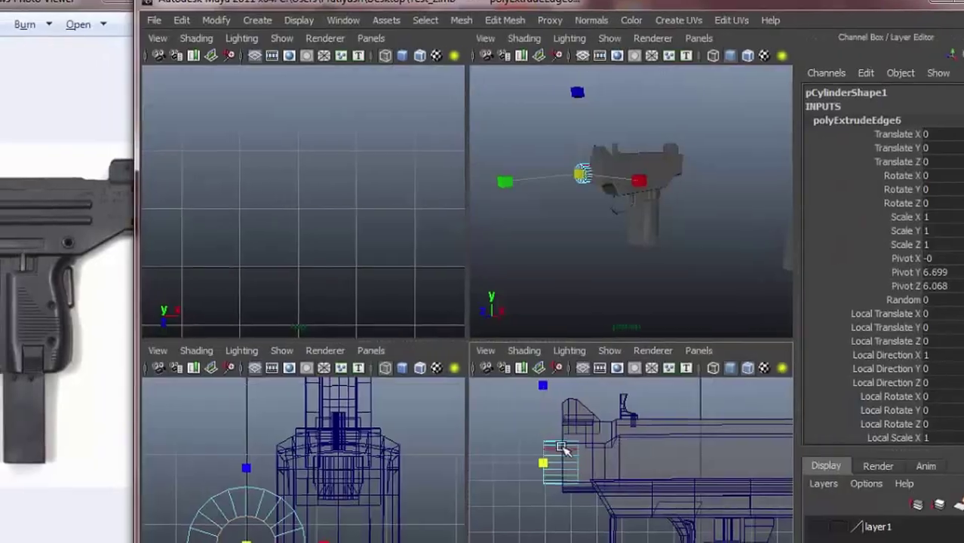
key(space)
key(space)
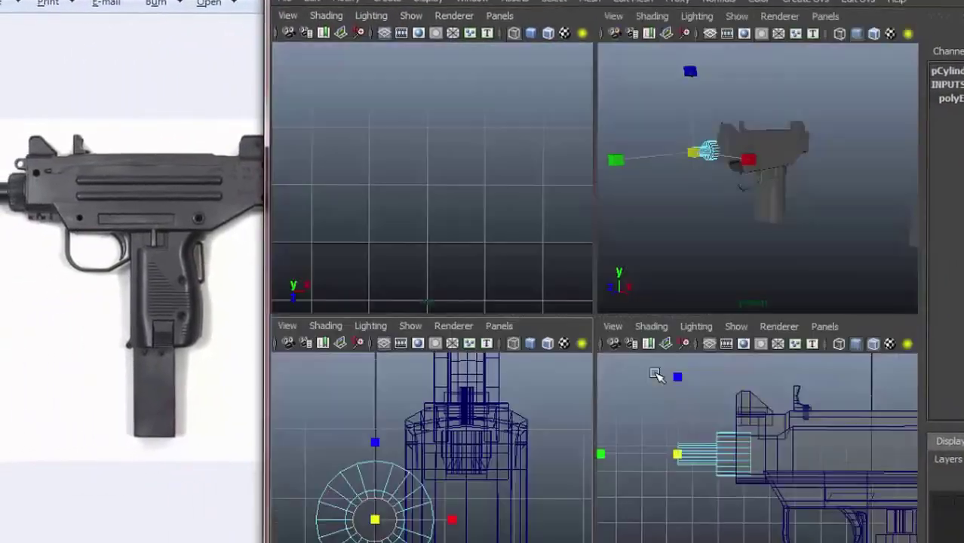
key(space)
click(302, 273)
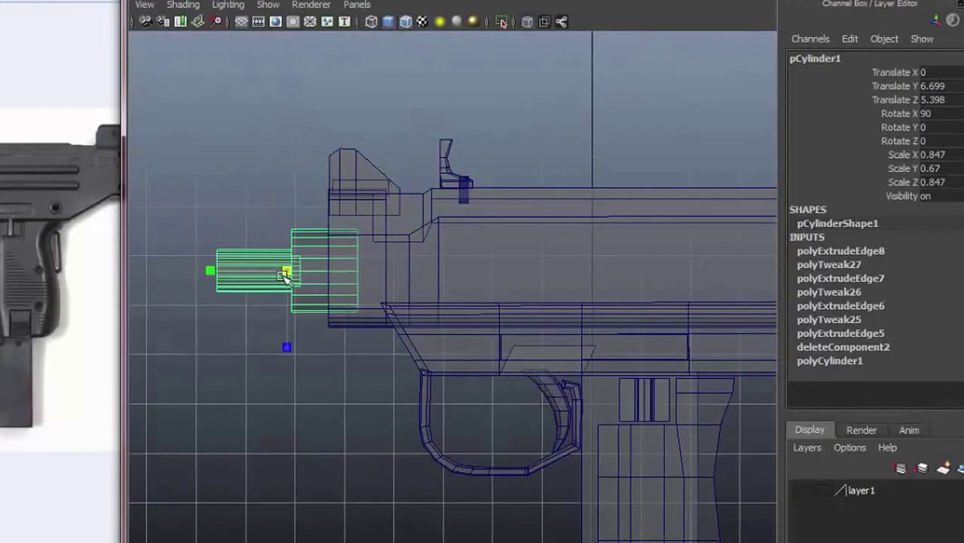
scroll(285, 276, down, 5)
Duplicate the small rear ring part and move the copy to the gun's front
click(614, 230)
click(711, 265)
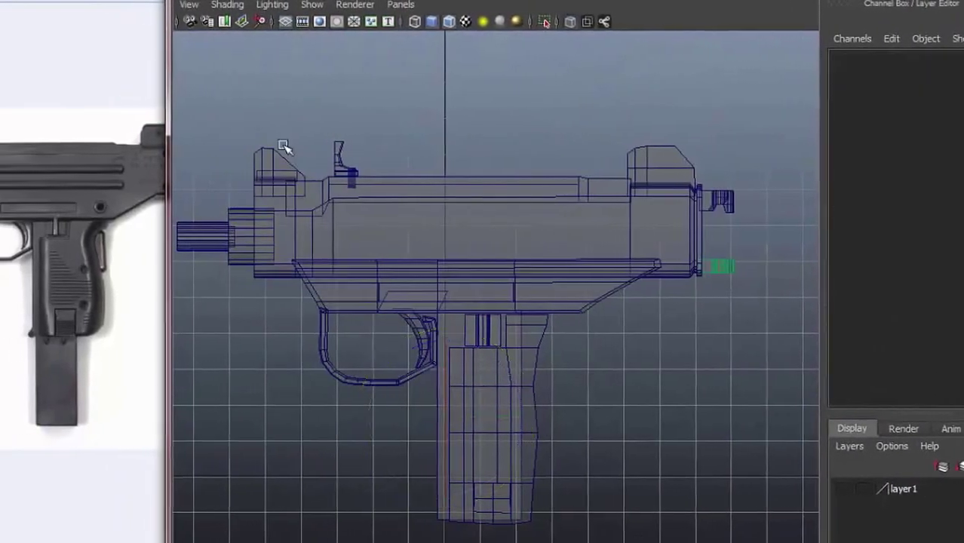
click(720, 267)
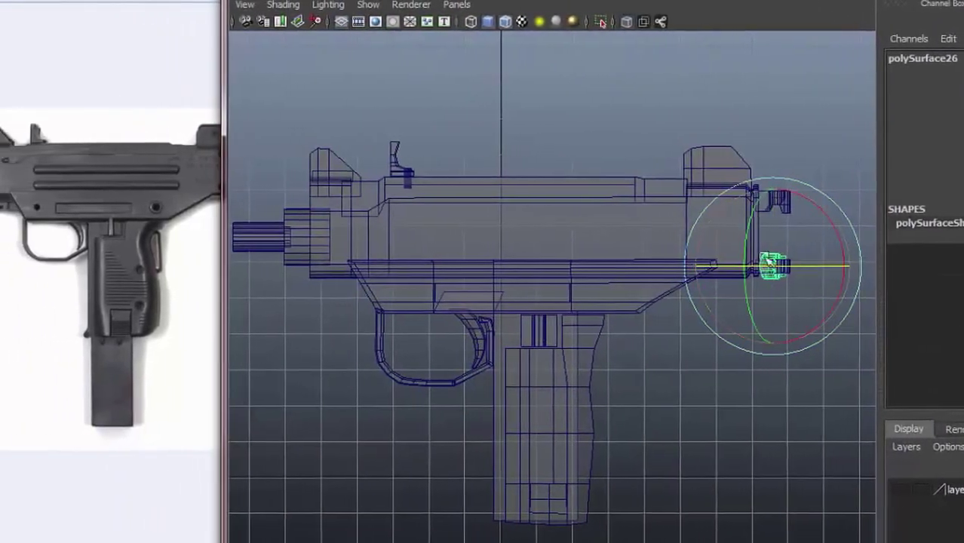
key(ctrl+d)
key(w)
drag(768, 260, 361, 190)
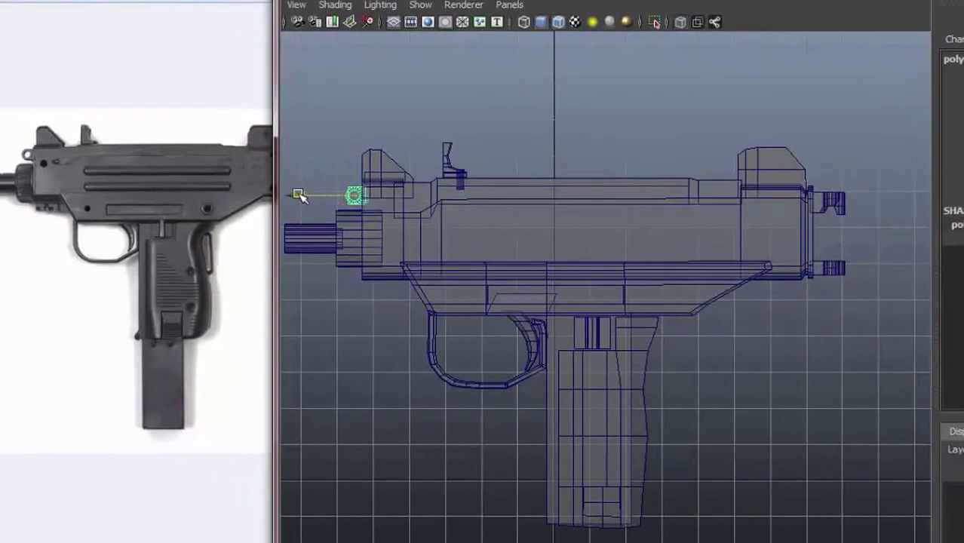
drag(299, 196, 340, 301)
key(space)
key(space)
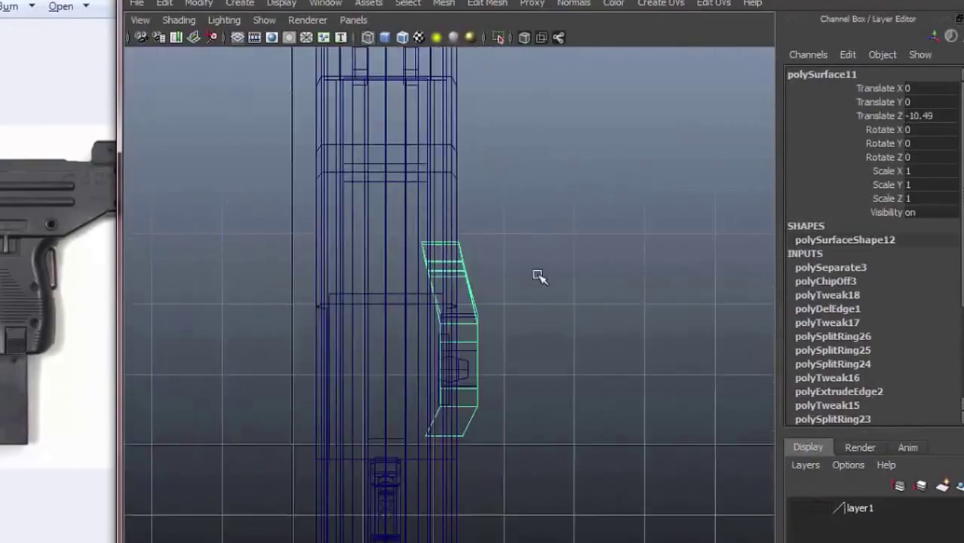
Select the side panel piece, freeze its transformations and make a copy with Duplicate Special
drag(370, 304, 187, 304)
scroll(464, 328, up, 3)
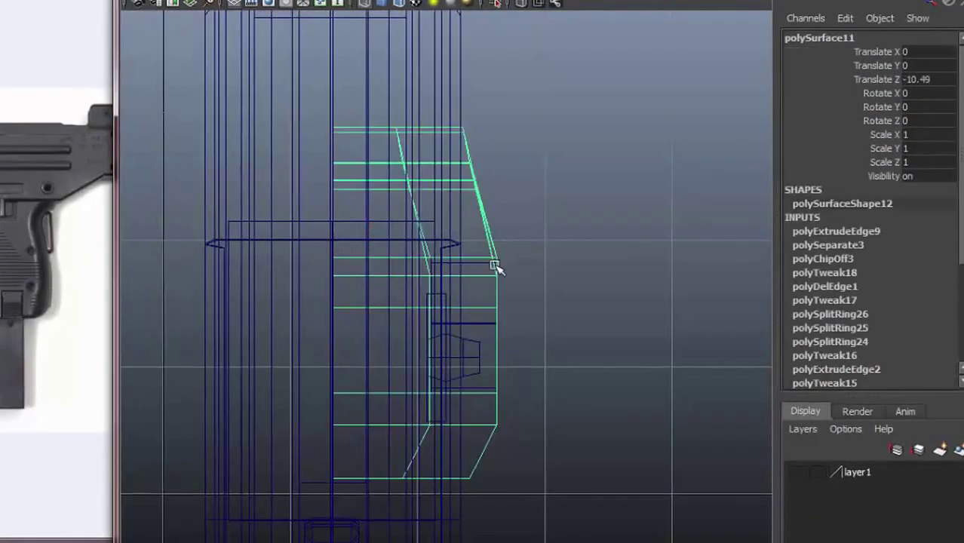
click(241, 26)
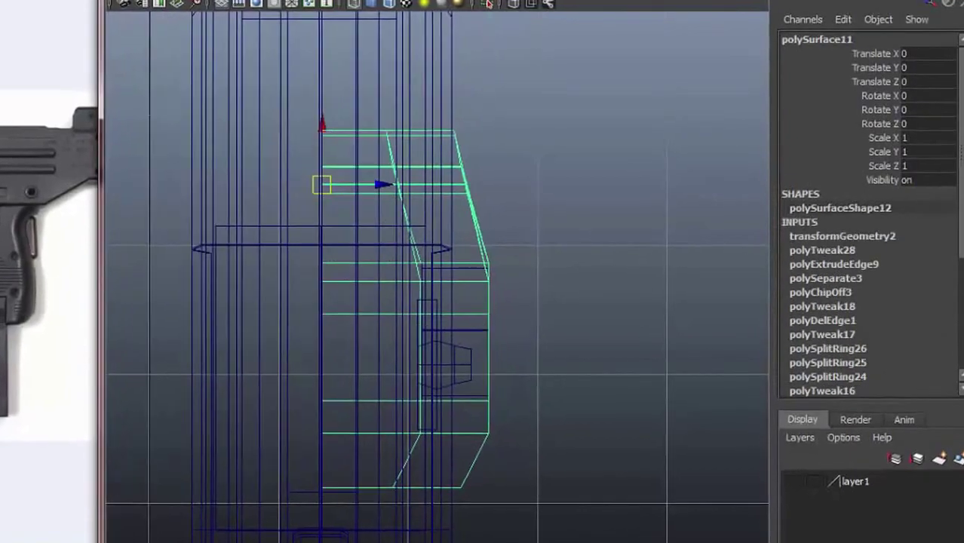
click(302, 374)
click(657, 467)
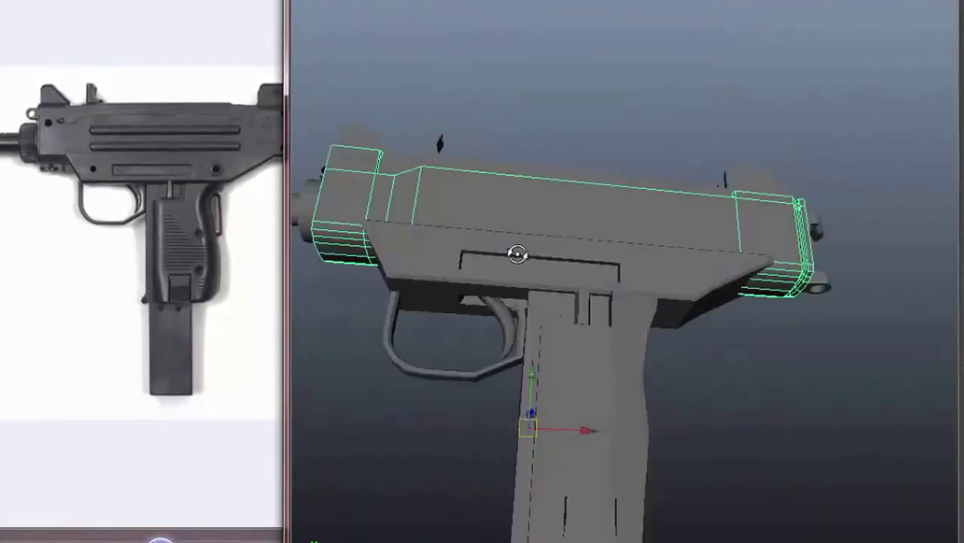
mouse_move(517, 255)
alt+mouse_down()
mouse_move(609, 393)
mouse_move(639, 381)
alt+mouse_up()
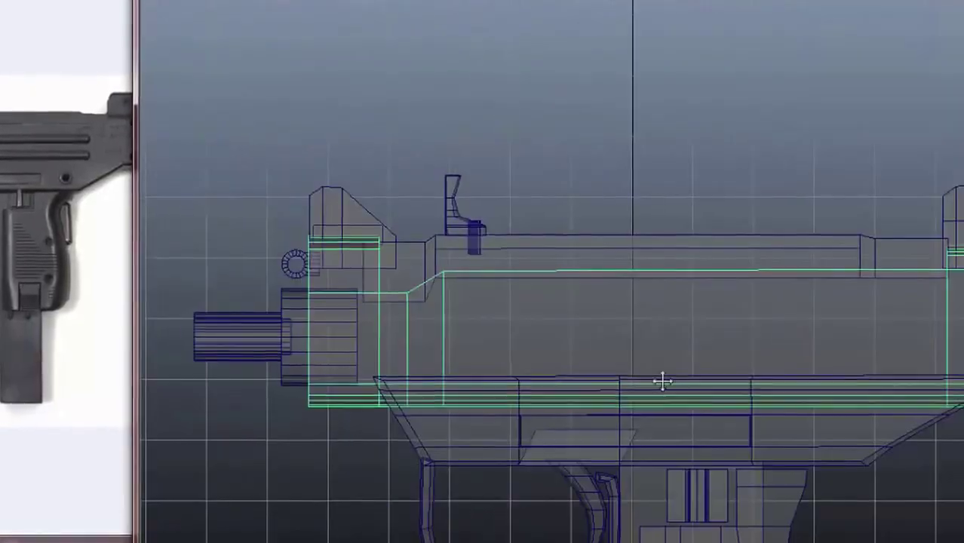
Add two vertical edge loops along the body's side panel
ctrl+right_drag(477, 295, 402, 237)
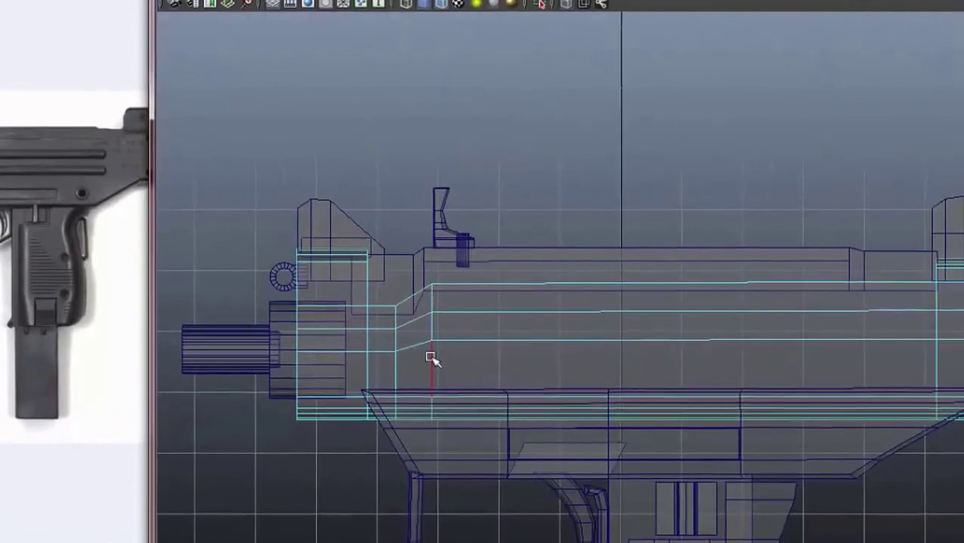
click(430, 359)
key(space)
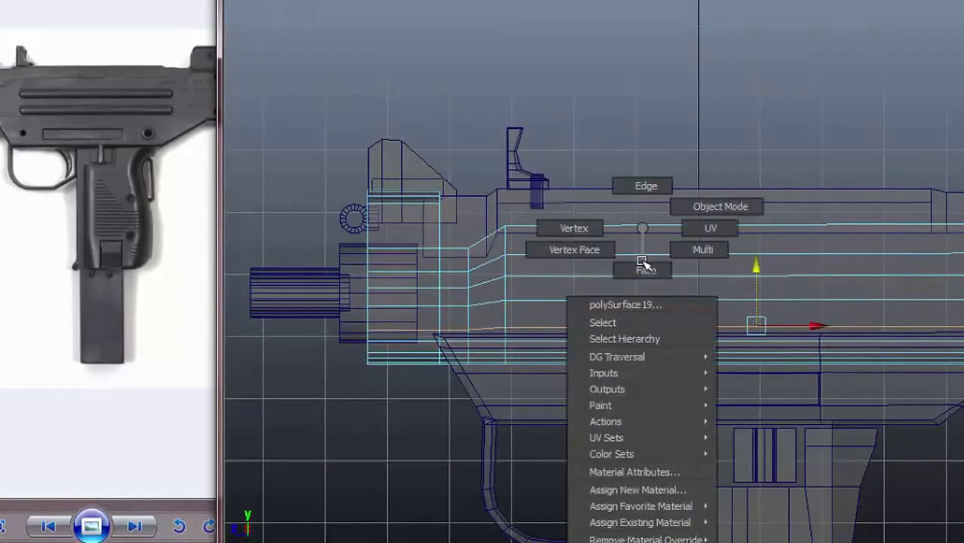
click(568, 239)
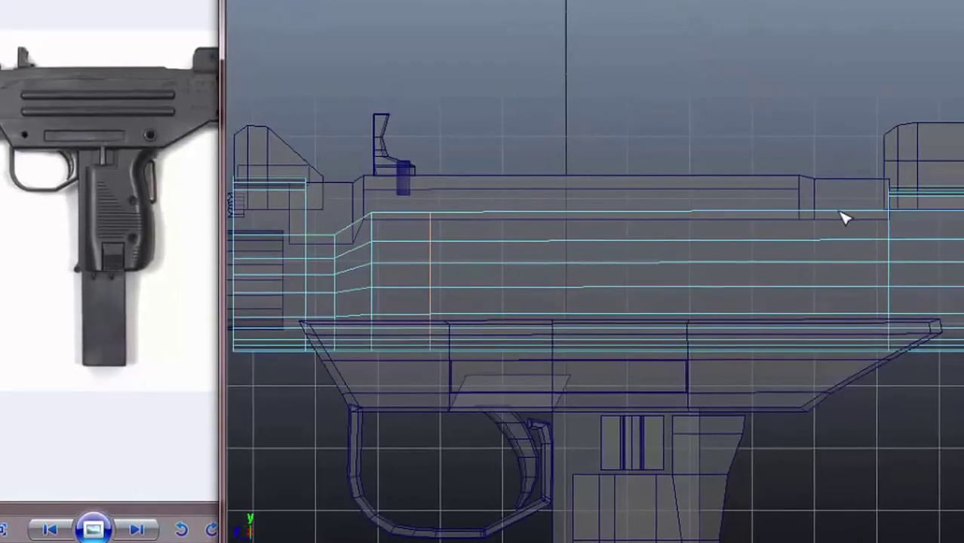
click(834, 271)
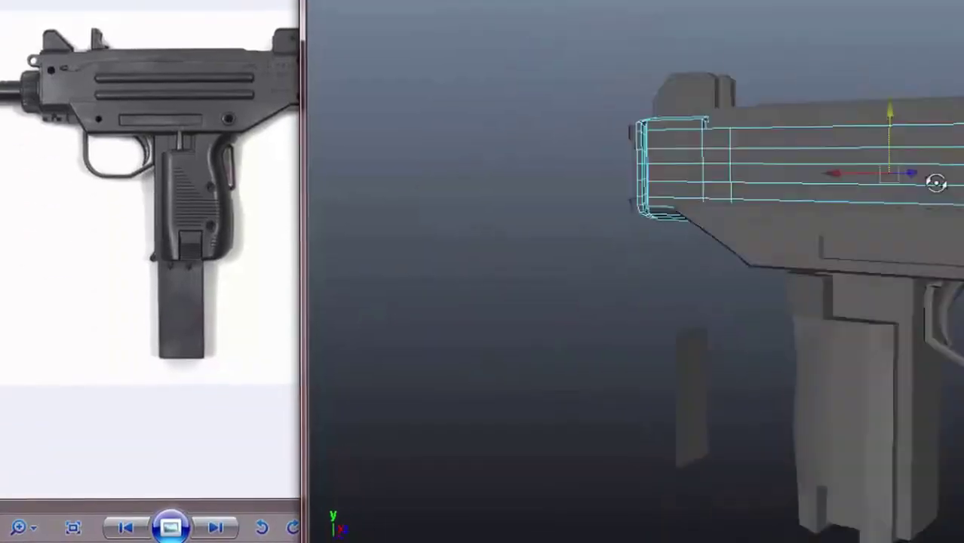
mouse_move(936, 183)
alt+mouse_down()
mouse_move(790, 179)
mouse_move(958, 208)
alt+mouse_up()
Select the seam vertices in the top wireframe view to merge them
key(space)
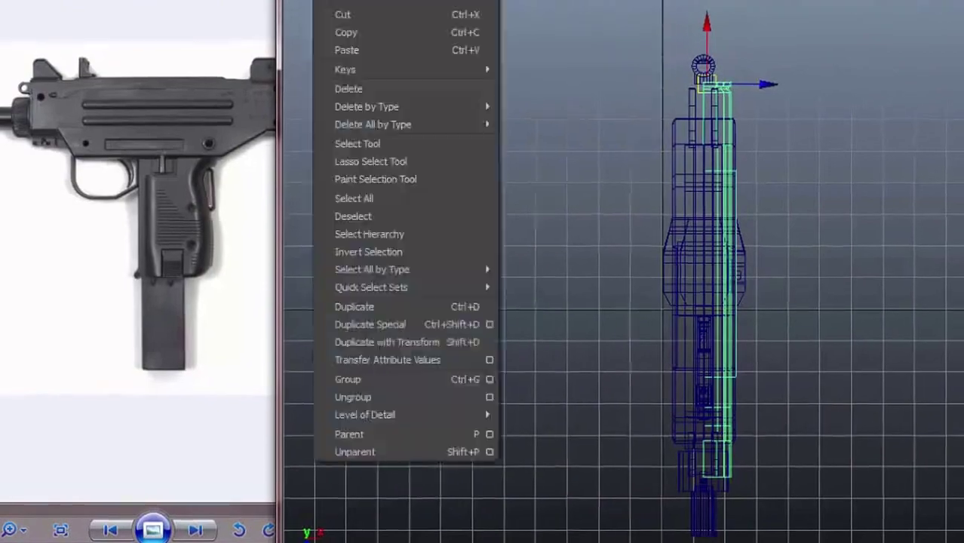
shift+right_drag(877, 326, 857, 324)
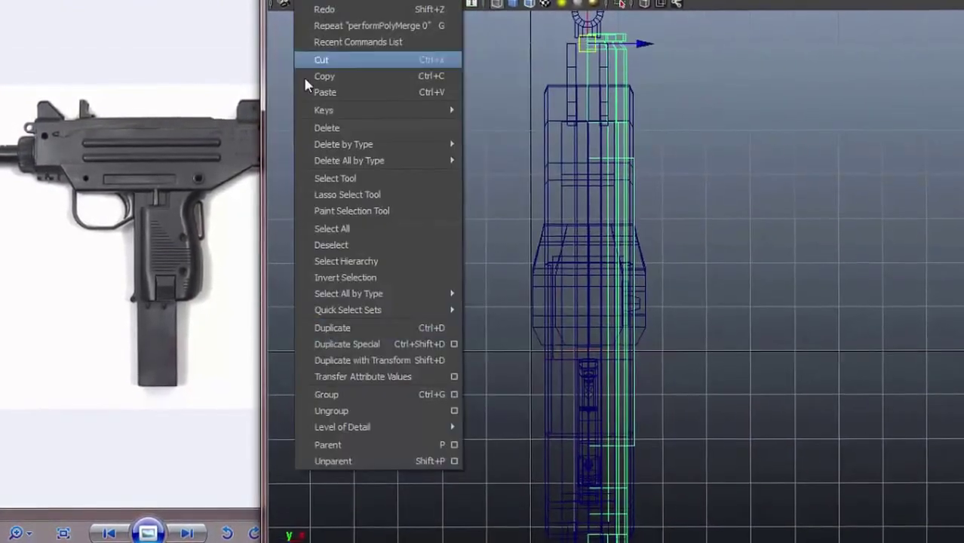
click(308, 61)
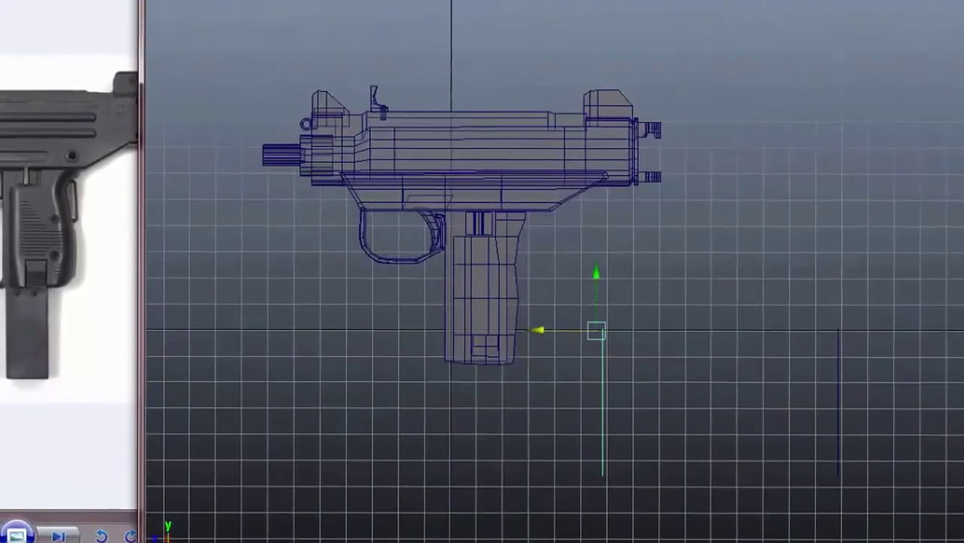
Rotate the magazine upright, move it under the grip and centre its pivot
key(e)
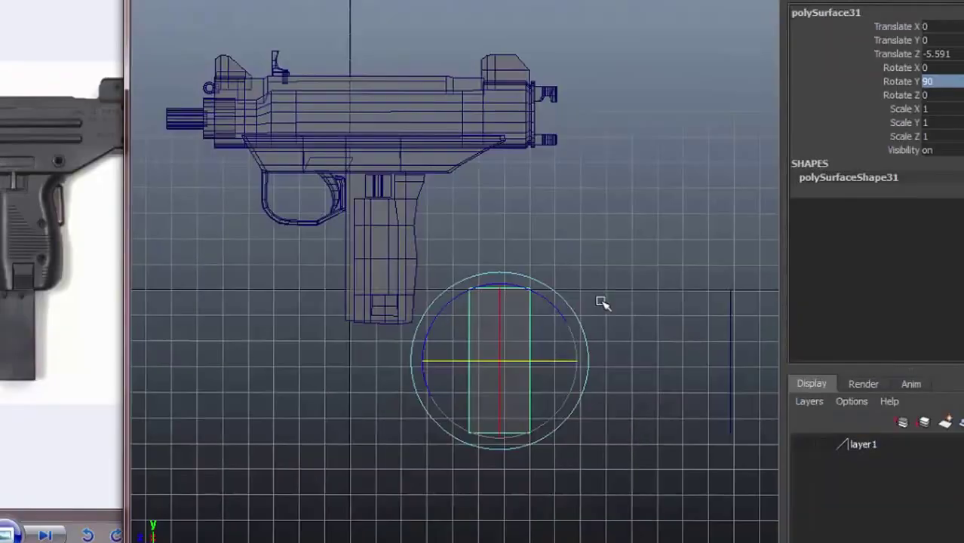
key(w)
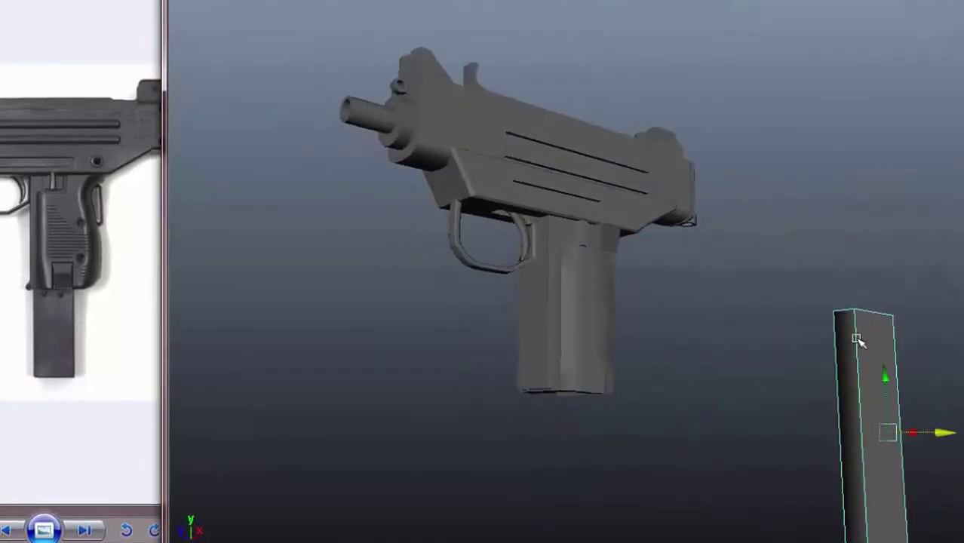
alt+drag(859, 339, 656, 404)
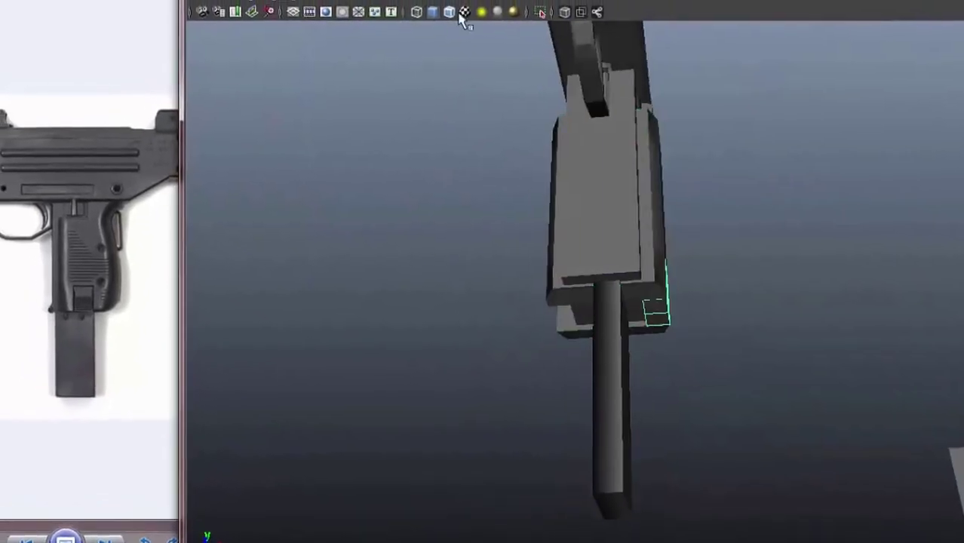
click(302, 142)
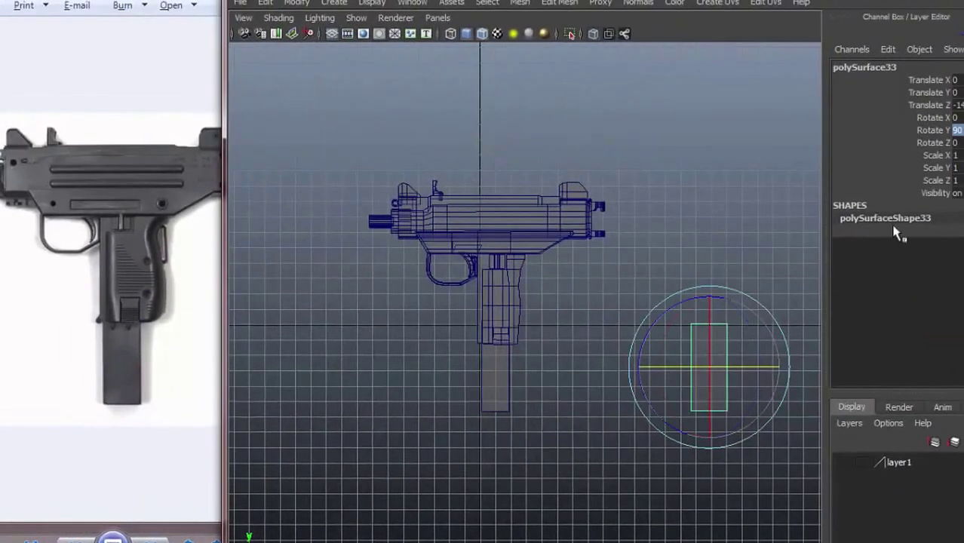
Turn the flat bar 90° to horizontal and move it above the trigger guard
drag(868, 377, 430, 275)
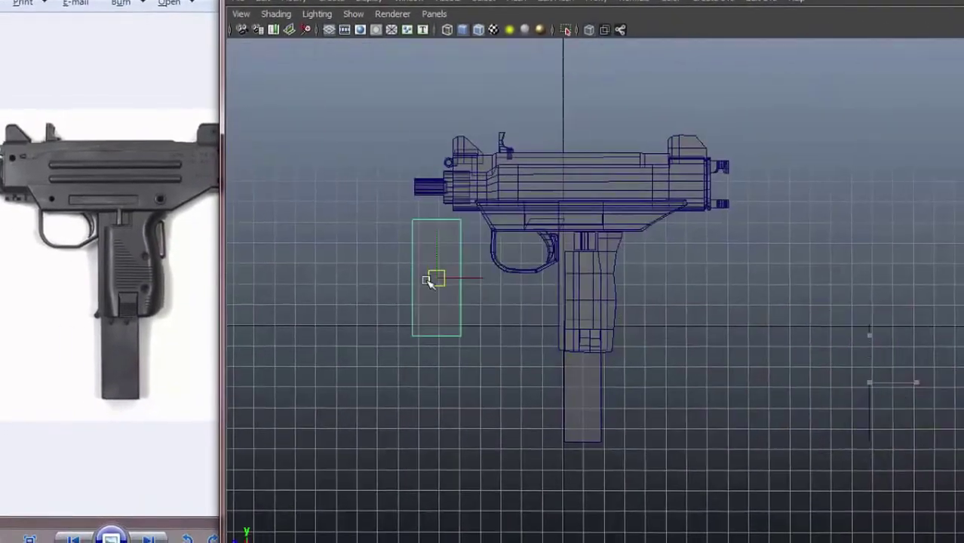
key(e)
drag(517, 384, 528, 453)
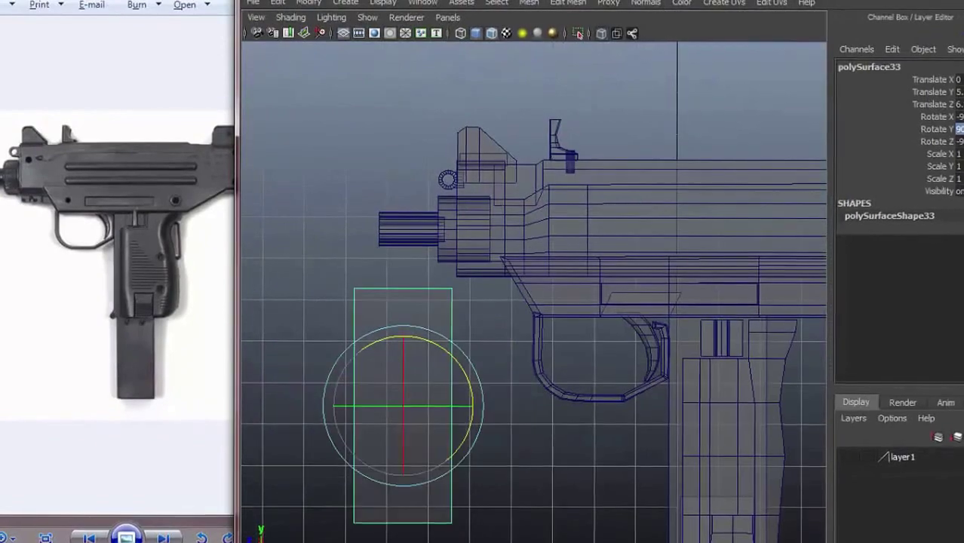
key(w)
drag(404, 407, 614, 332)
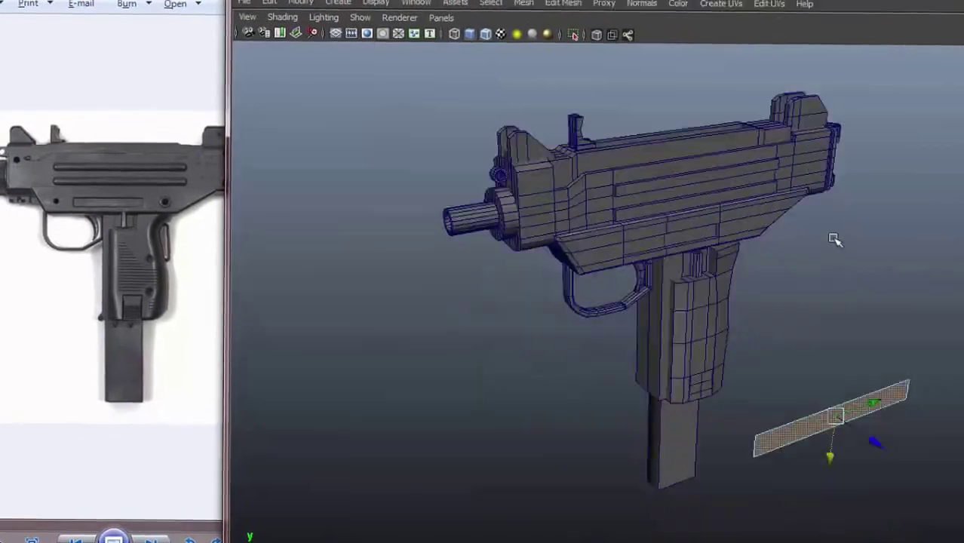
alt+drag(831, 237, 813, 409)
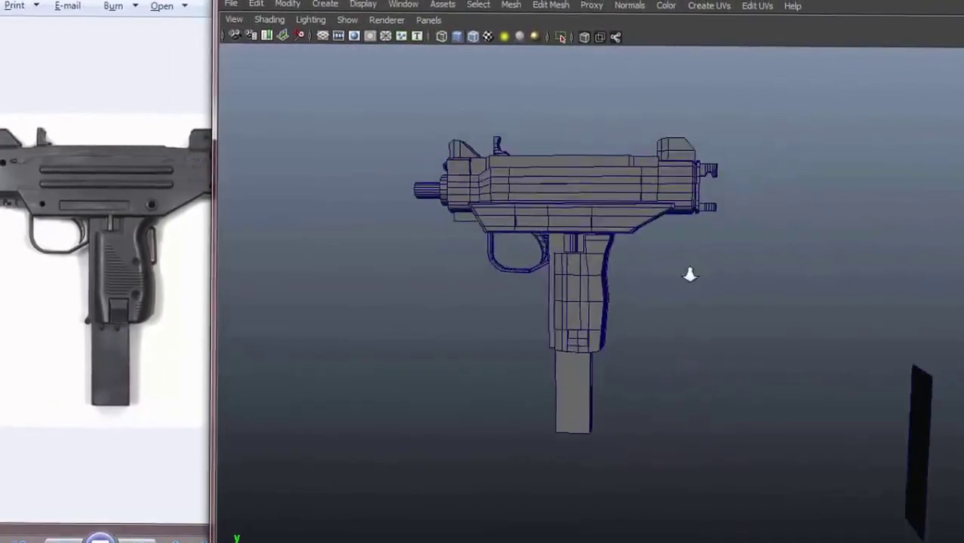
scroll(435, 187, up, 2)
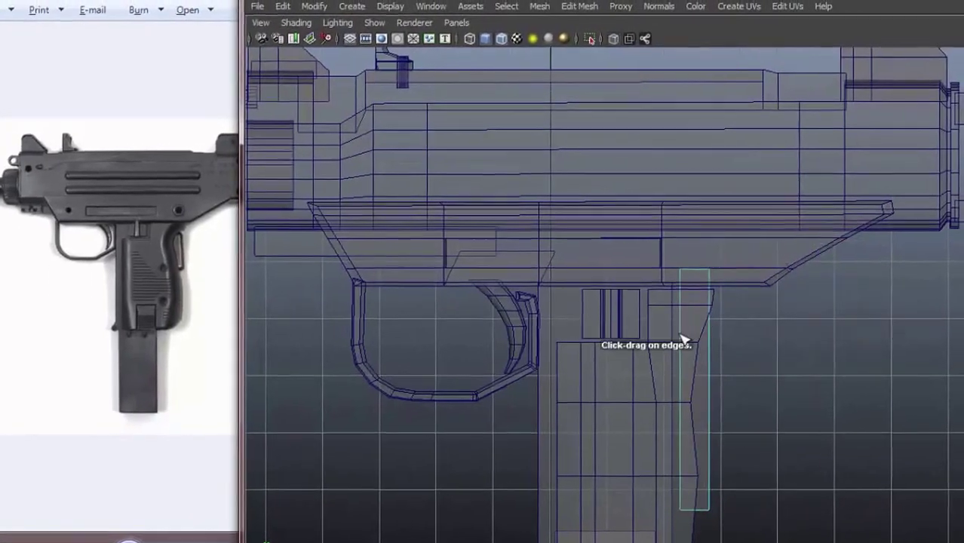
Move the grip's rear-strip vertices down to follow the reference grip outline
right_drag(660, 301, 626, 298)
click(688, 350)
click(678, 403)
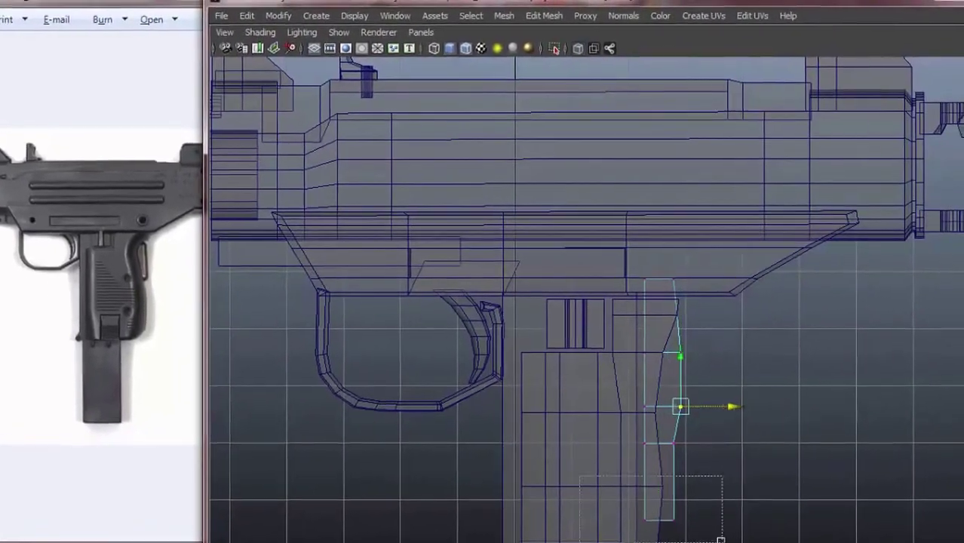
click(674, 446)
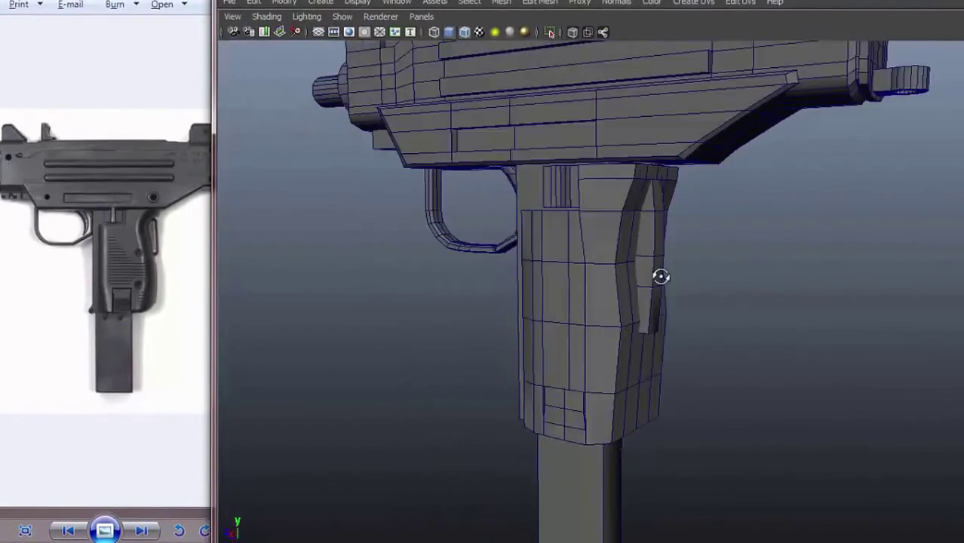
alt+drag(572, 295, 704, 250)
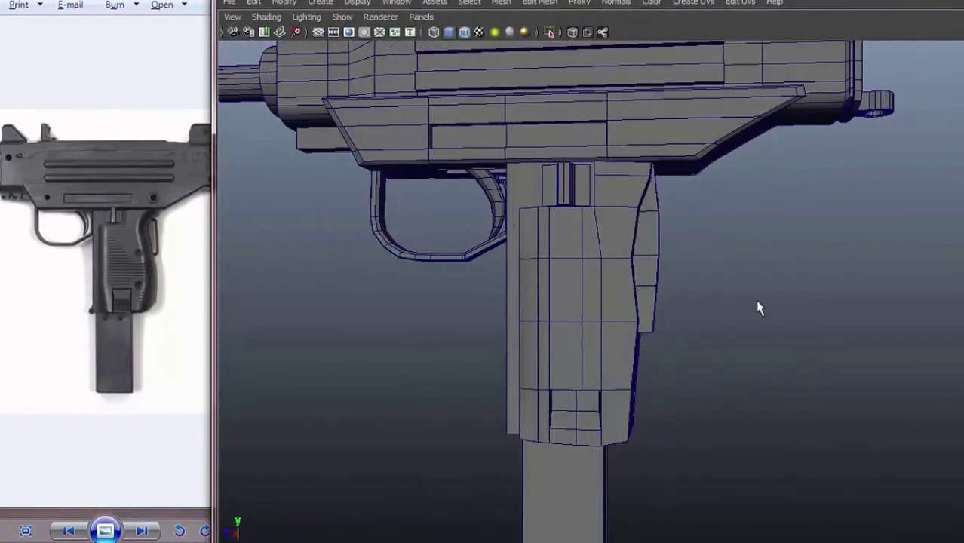